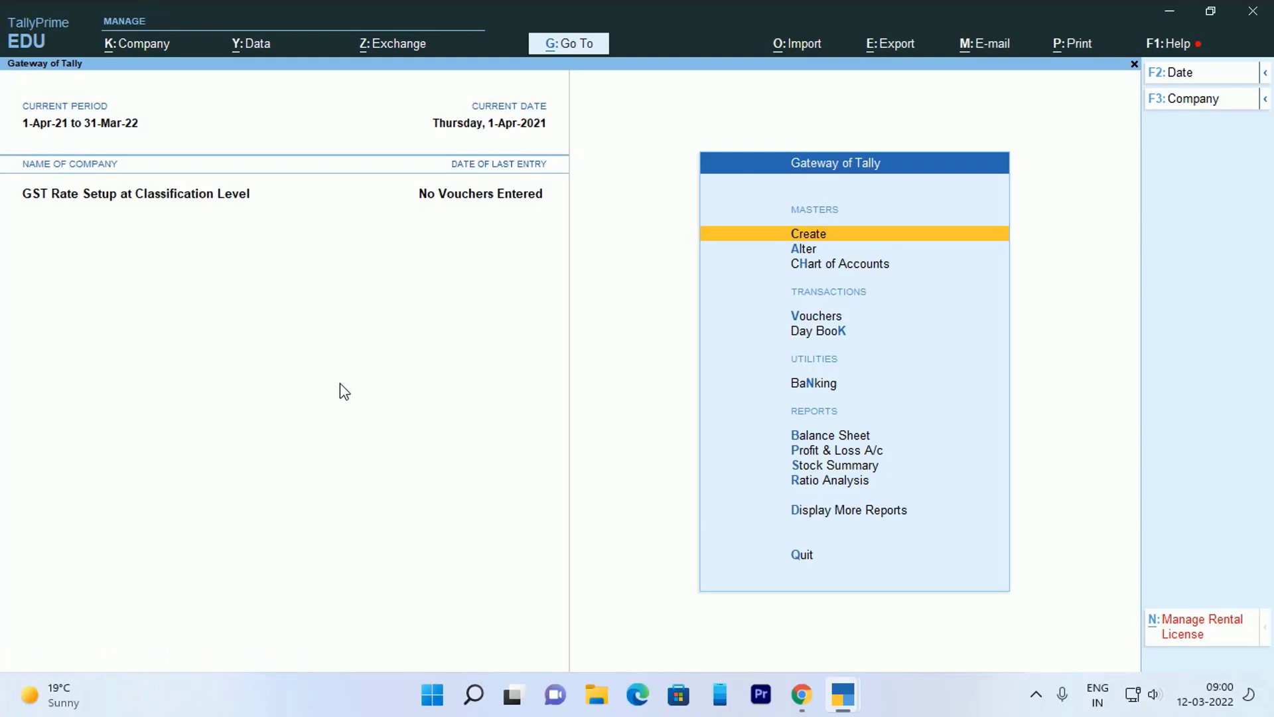
- Turn on GST for the company with State Delhi, regular registration and the company's GSTIN
key("F11")
key("Down")
key("Down")
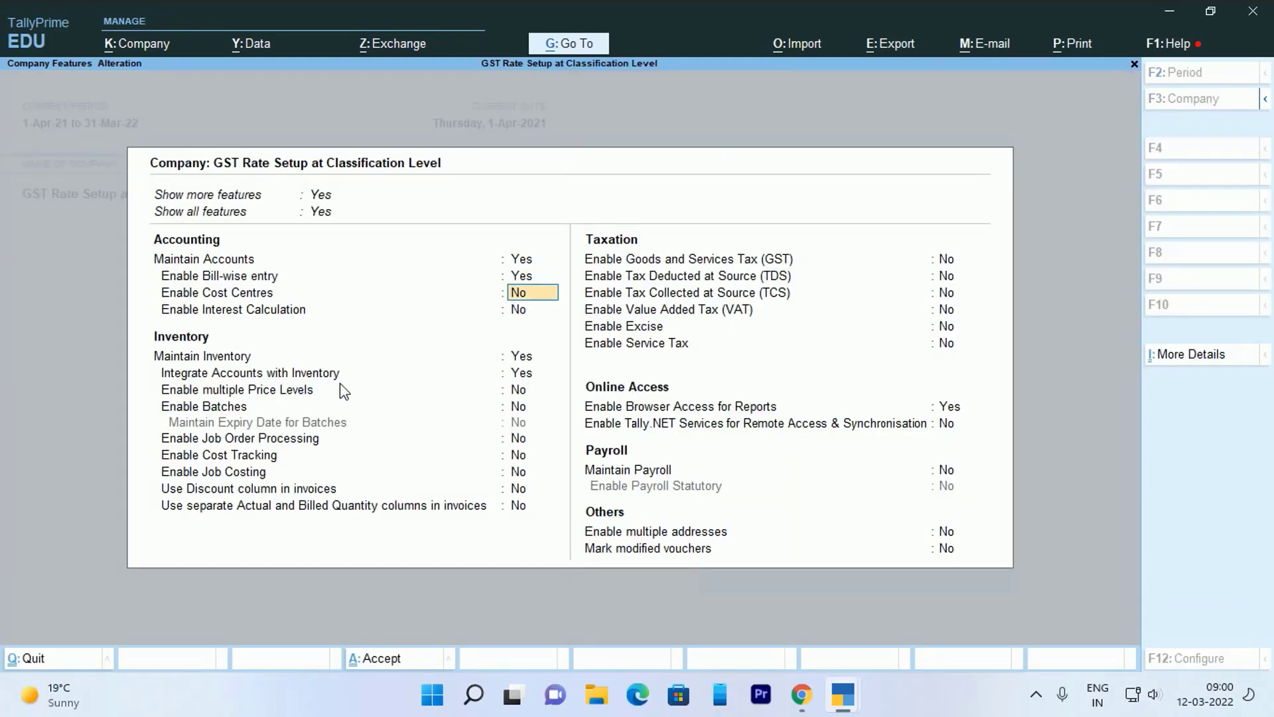
key("Down")
key("Down")
key("Down")
key("Down")
key("Down")
key("Down")
key("Down")
key("Down")
key("Down")
key("Down")
key("Down")
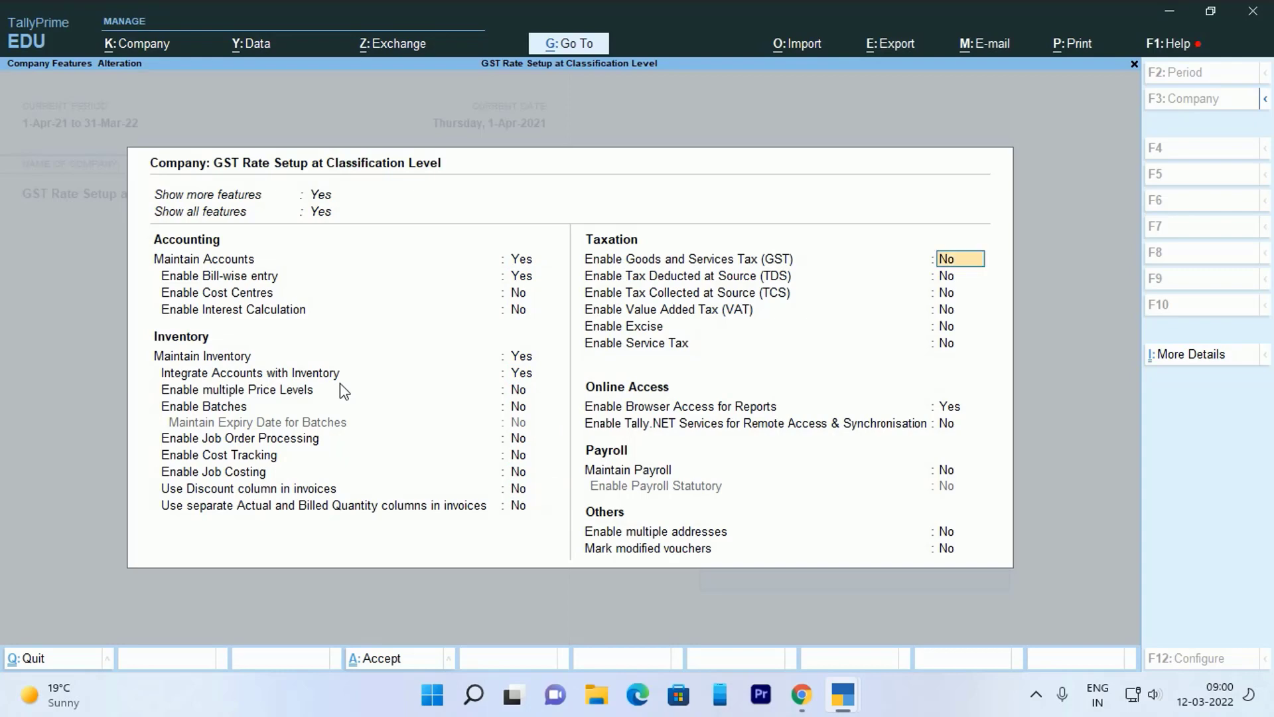
key("Return")
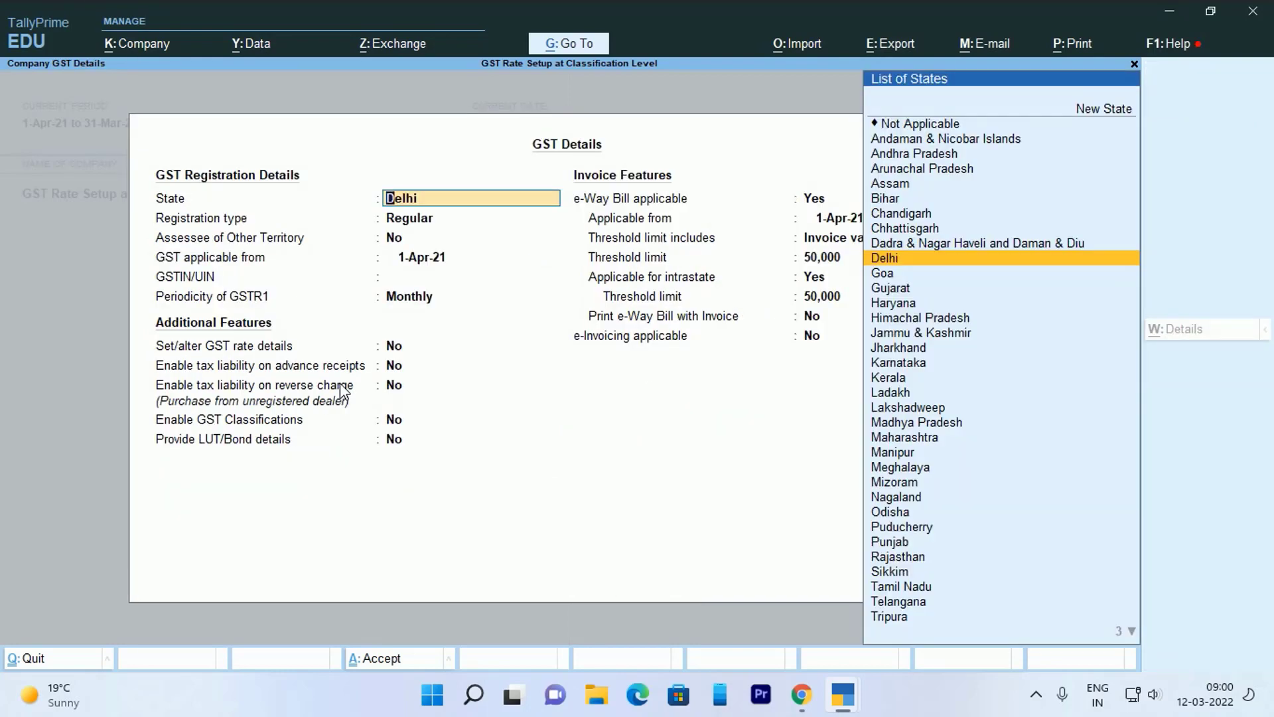
key("Return")
key("Return")
key("Return")
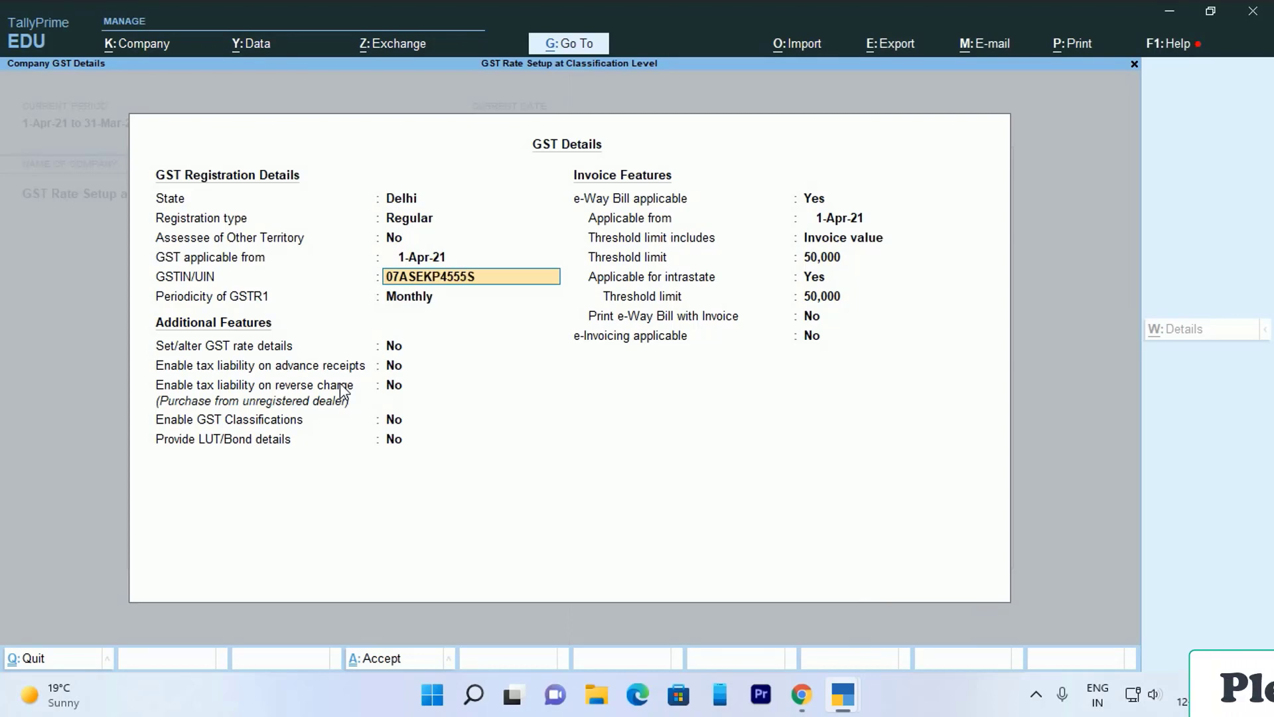
key("Return")
key("Return")
key("Return")
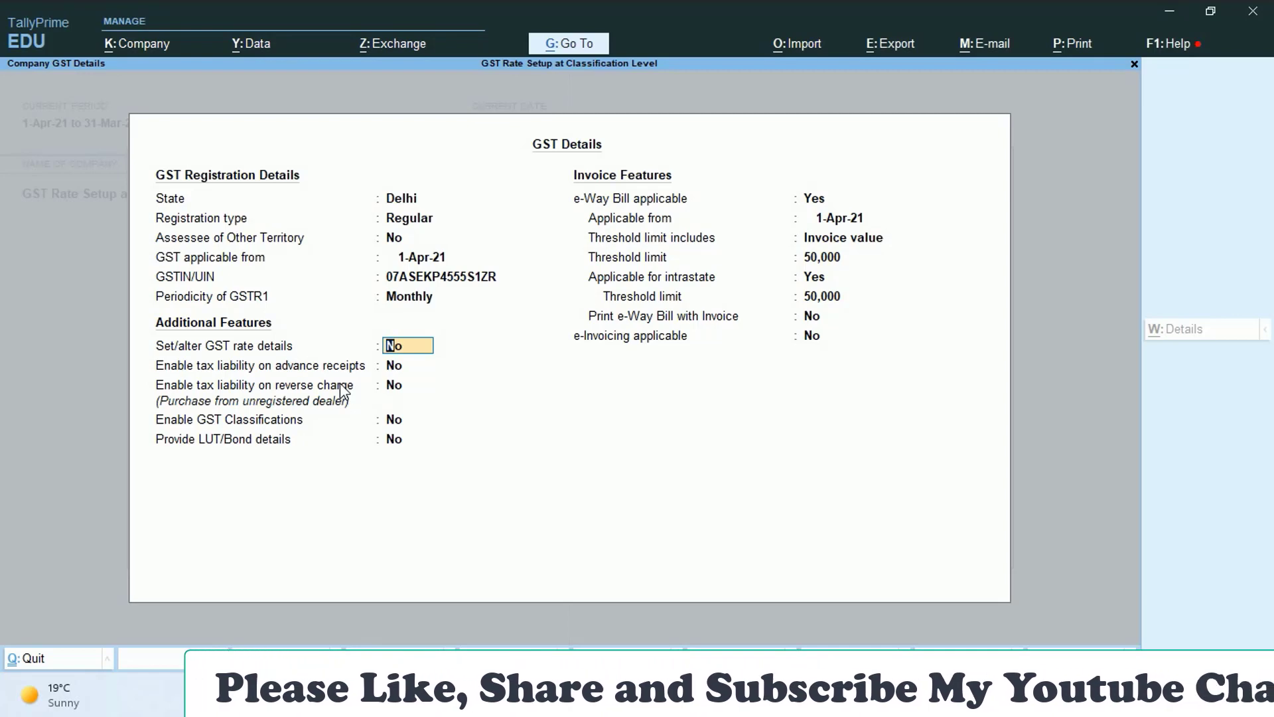
- Enable GST classifications, set e-Way Bill applicable to No, and save the company features
key("Return")
key("Return")
key("Return")
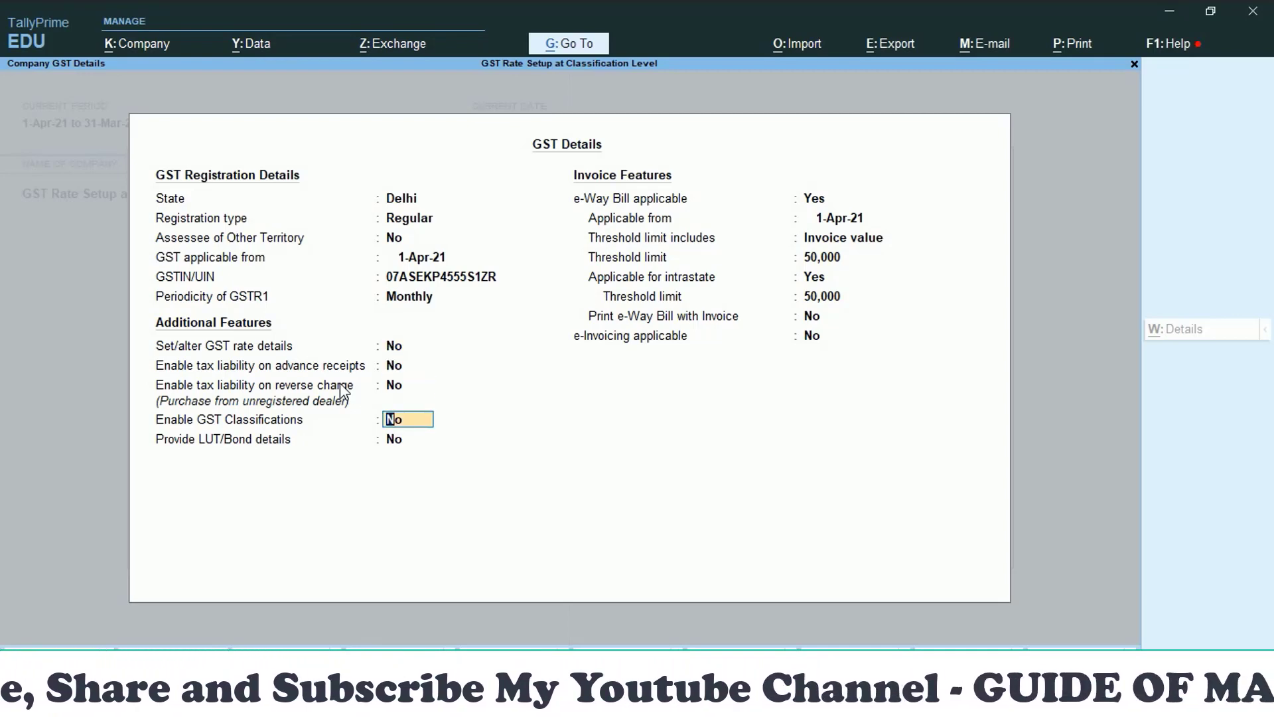
key("y")
key("Return")
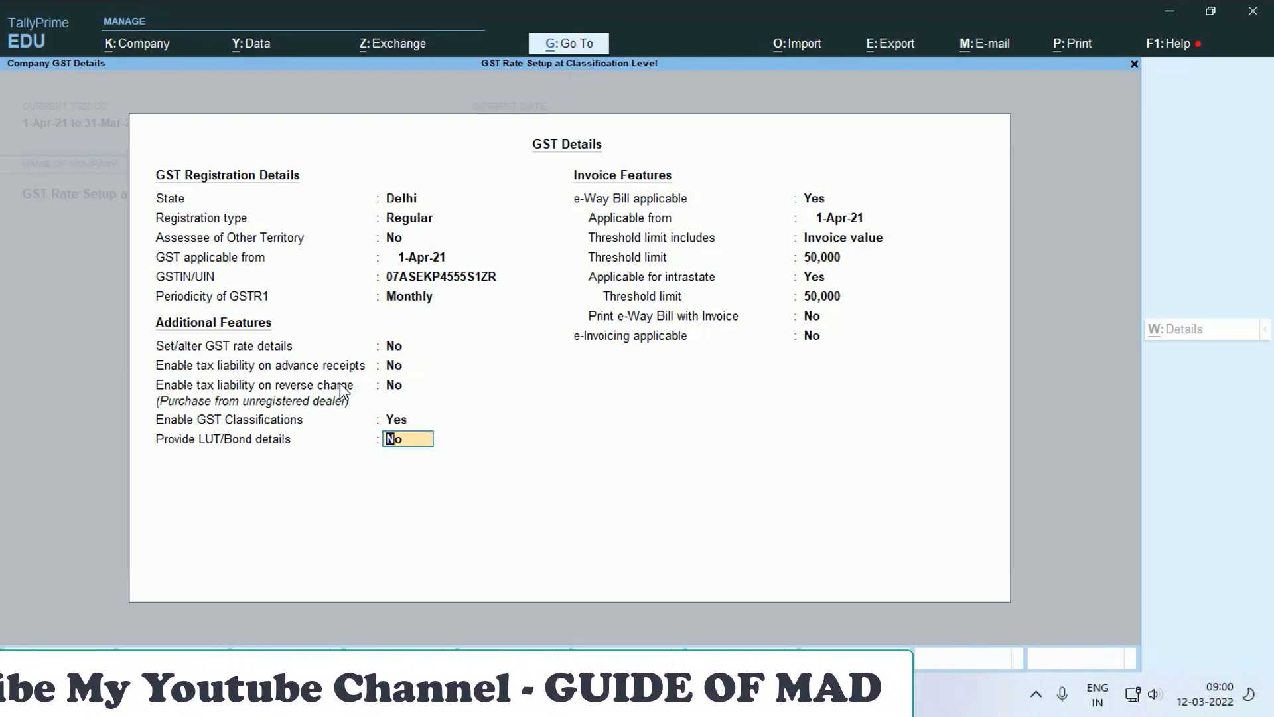
key("Return")
type("n")
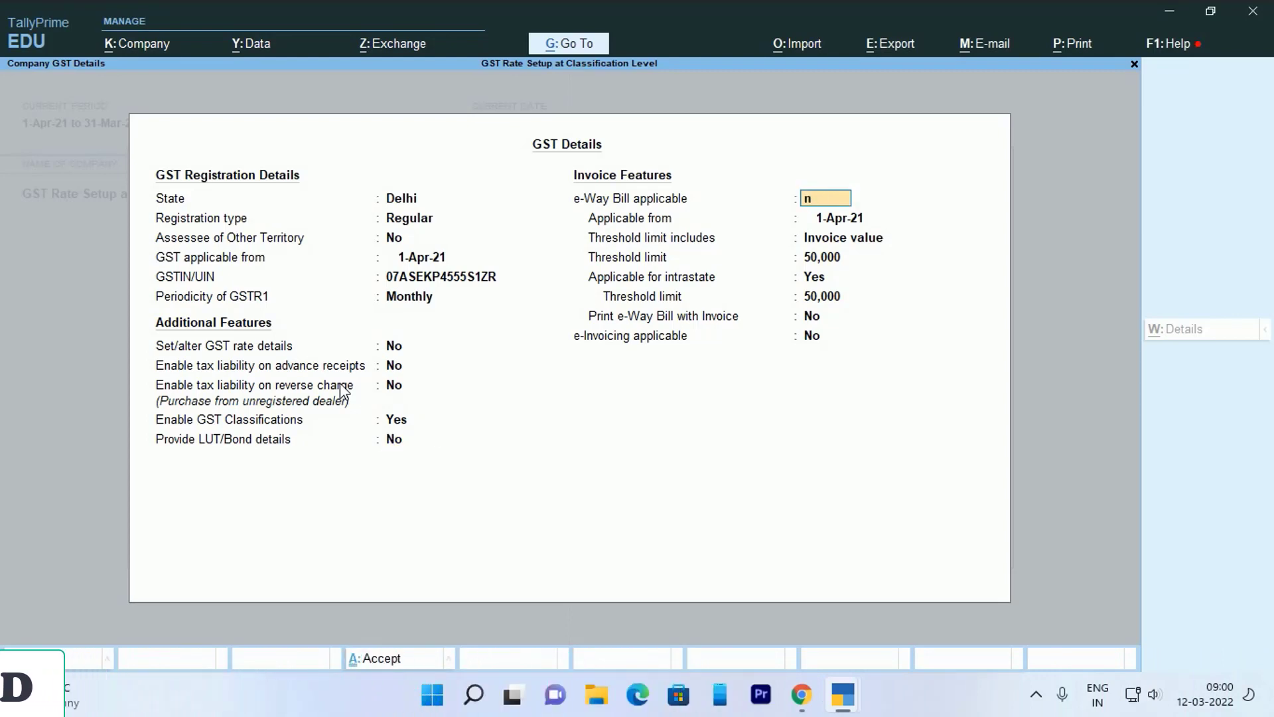
key("Return")
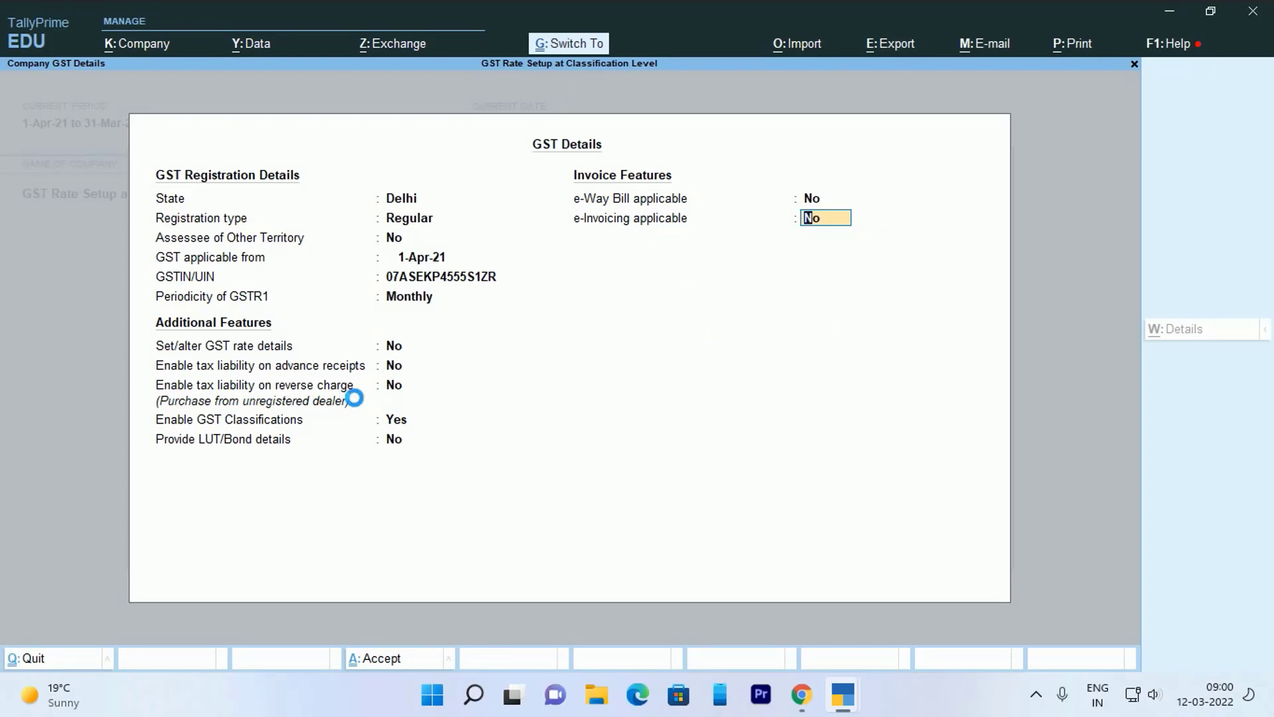
key("Return")
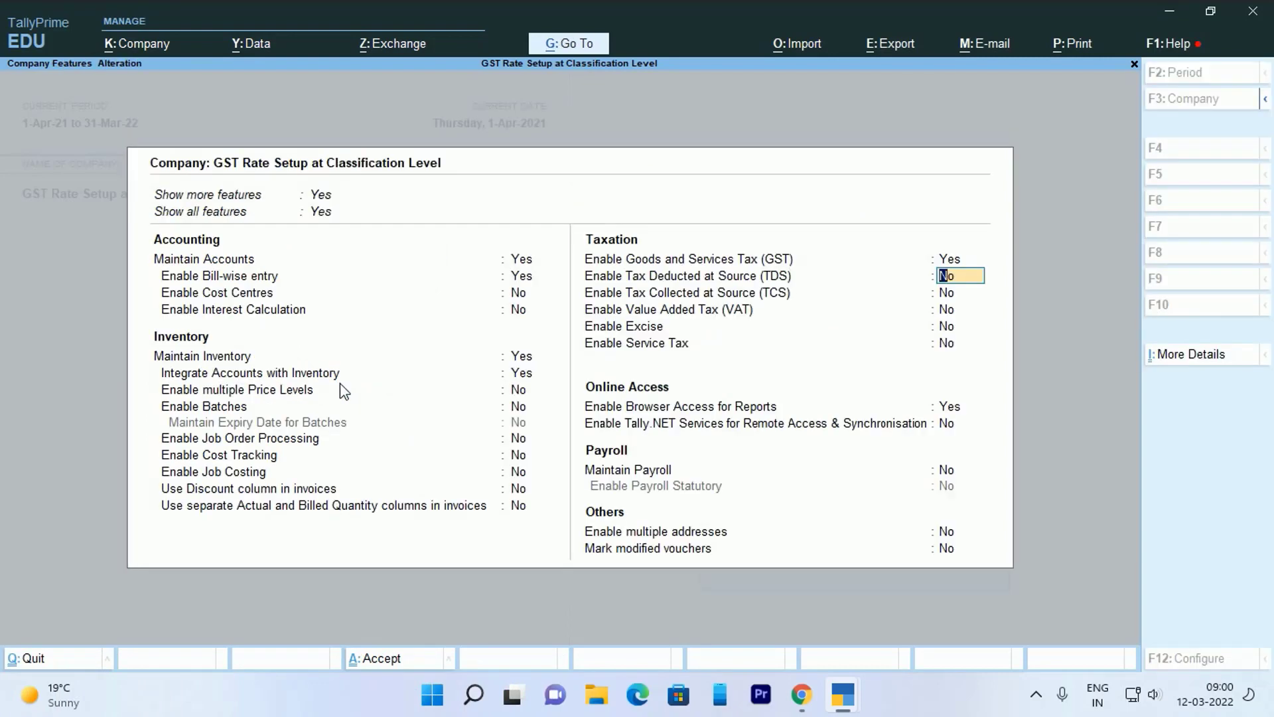
key("ctrl+a")
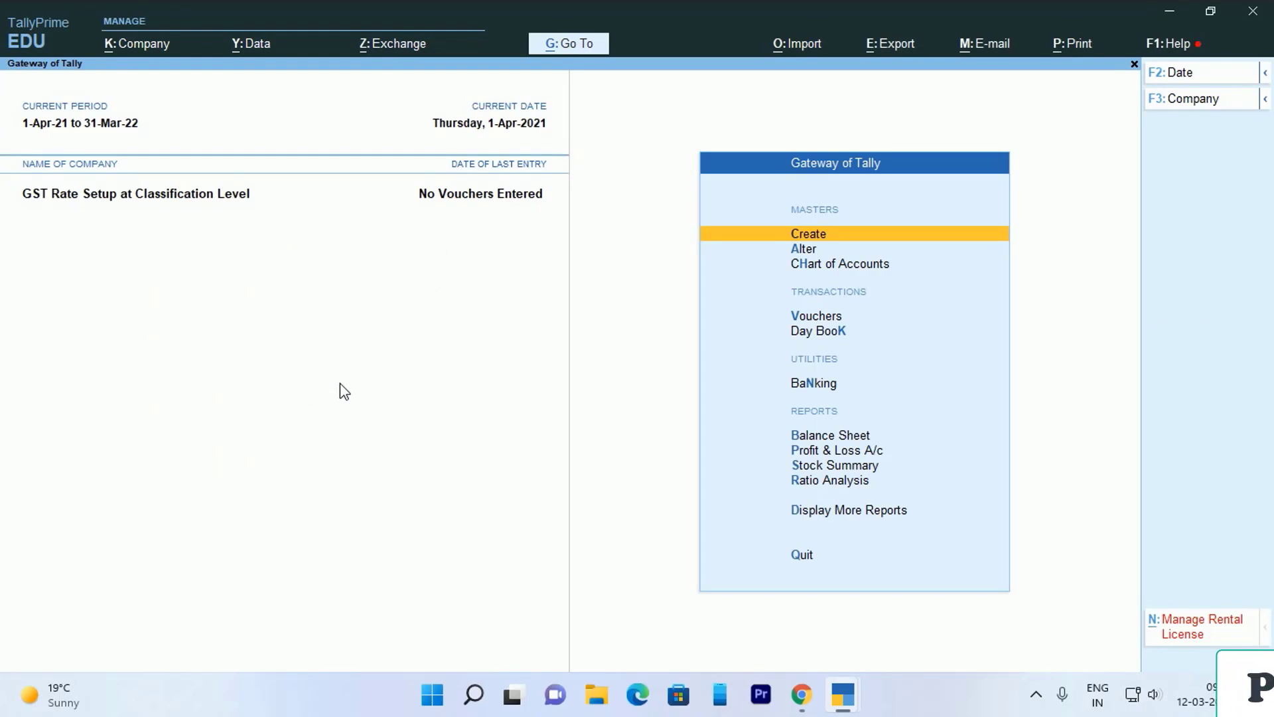
- Go to the Alter masters list and start a new Stock Item creation
key("Down")
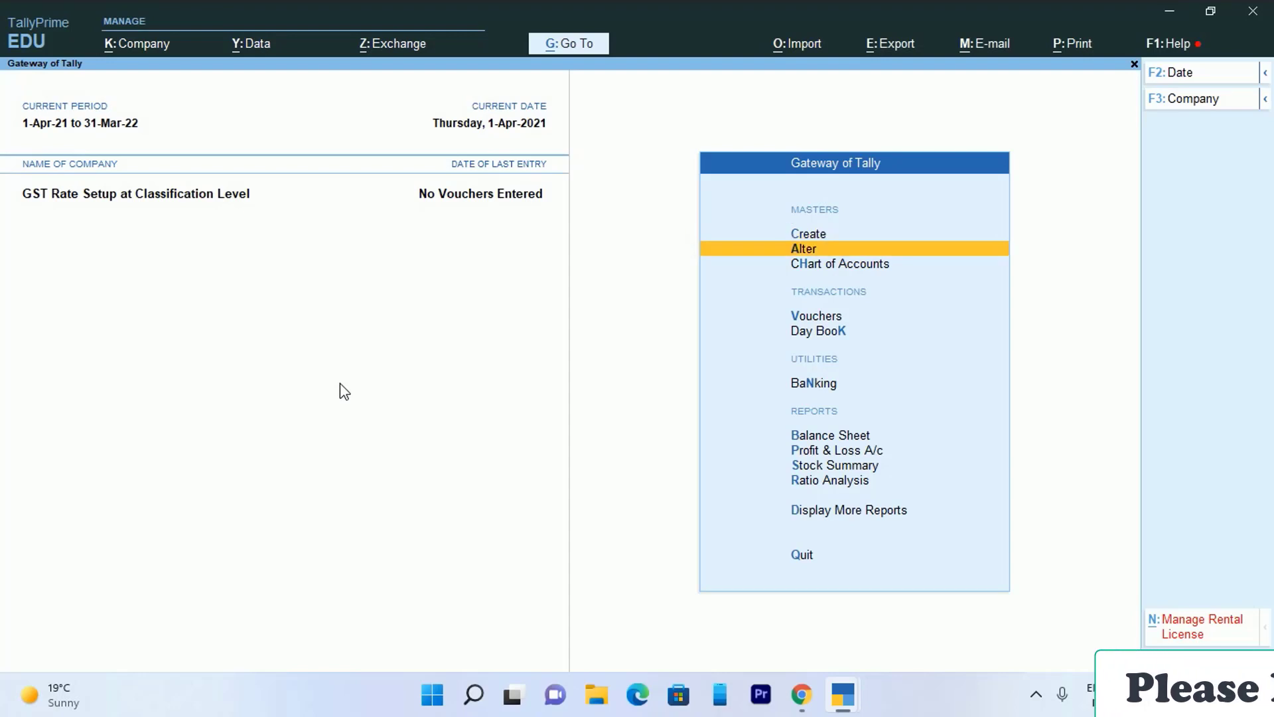
key("Up")
key("Down")
key("Return")
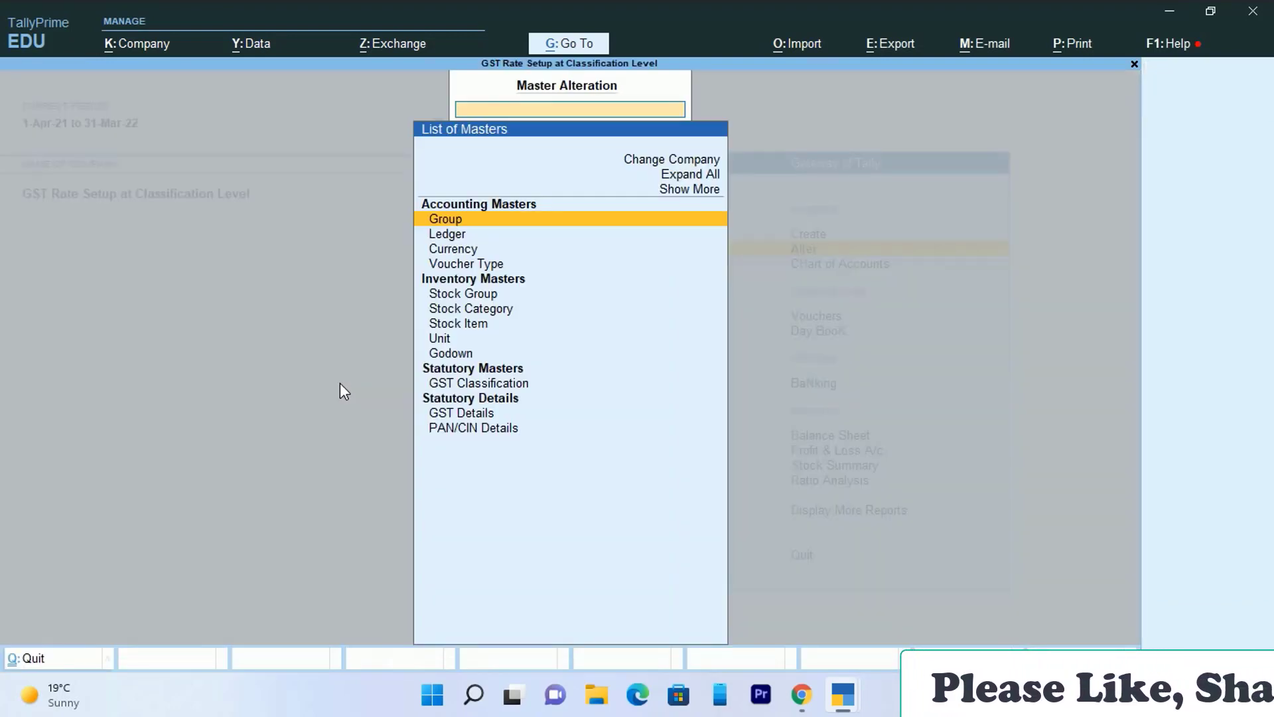
key("Down")
key("Down")
key("Down")
key("Down")
key("Down")
key("Down")
key("Down")
key("Return")
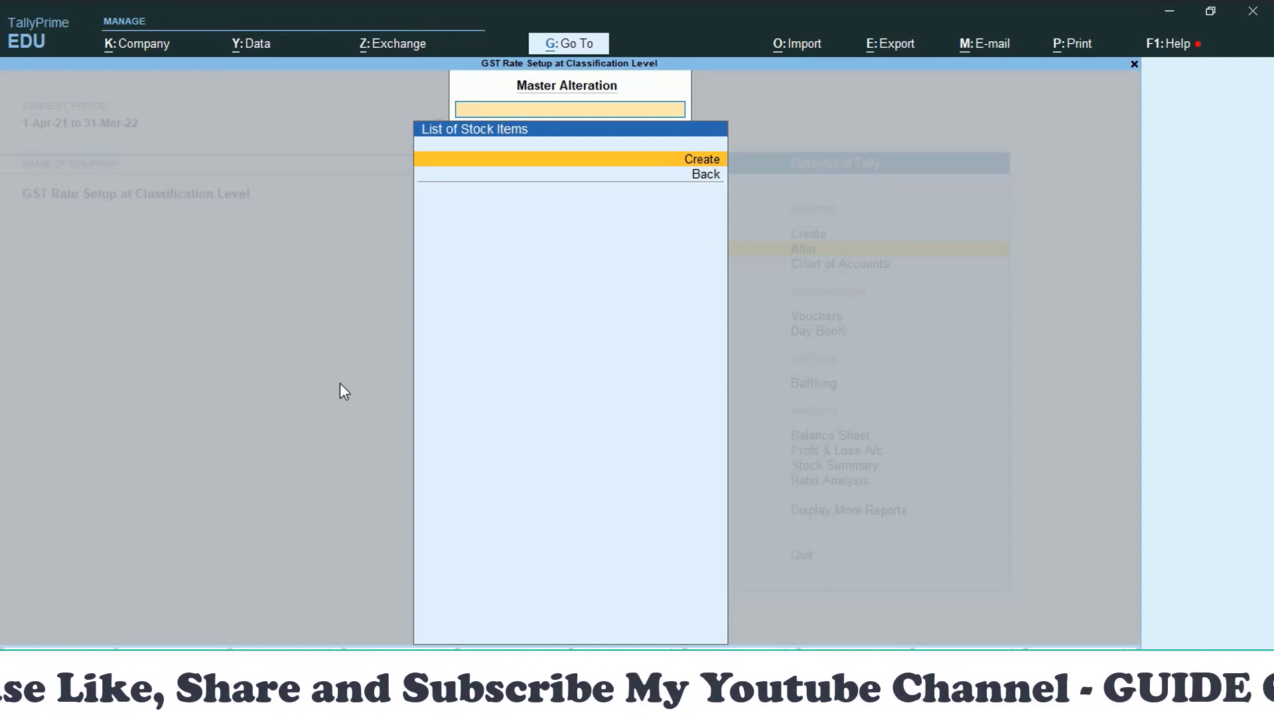
key("Return")
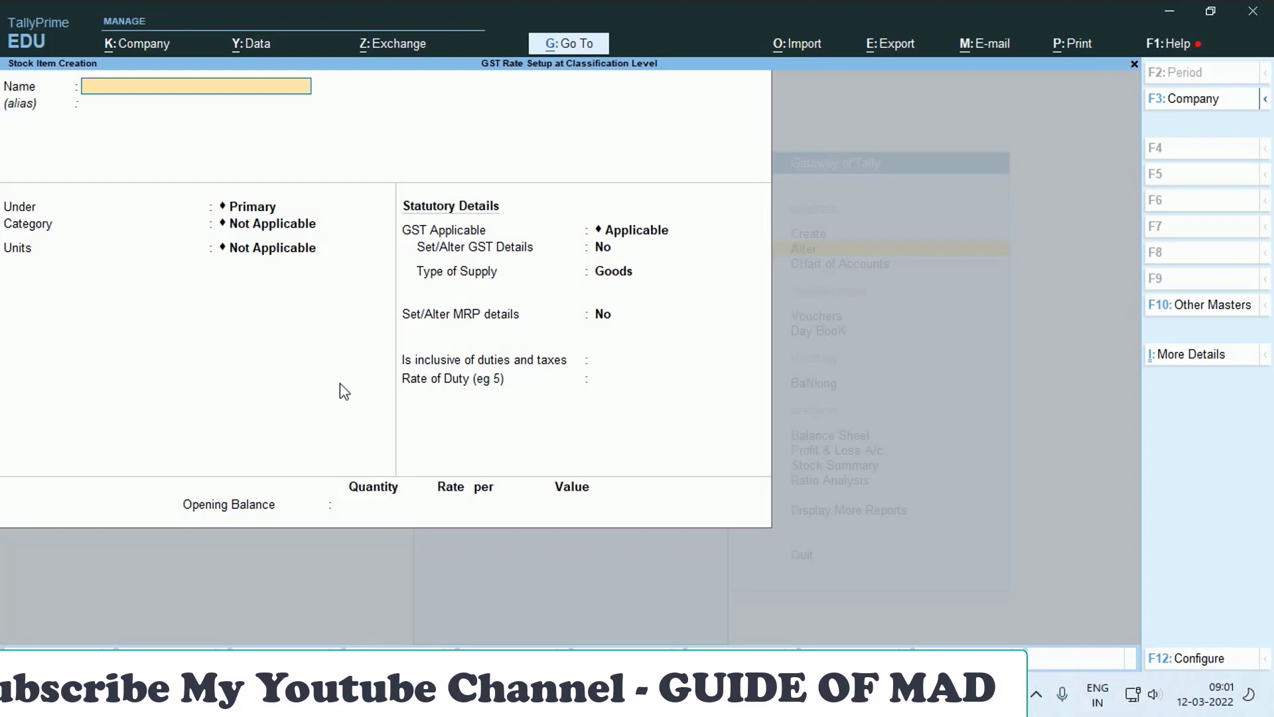
- Name the stock item Colgate, create the new unit pcs for it, and save
type("Shirt")
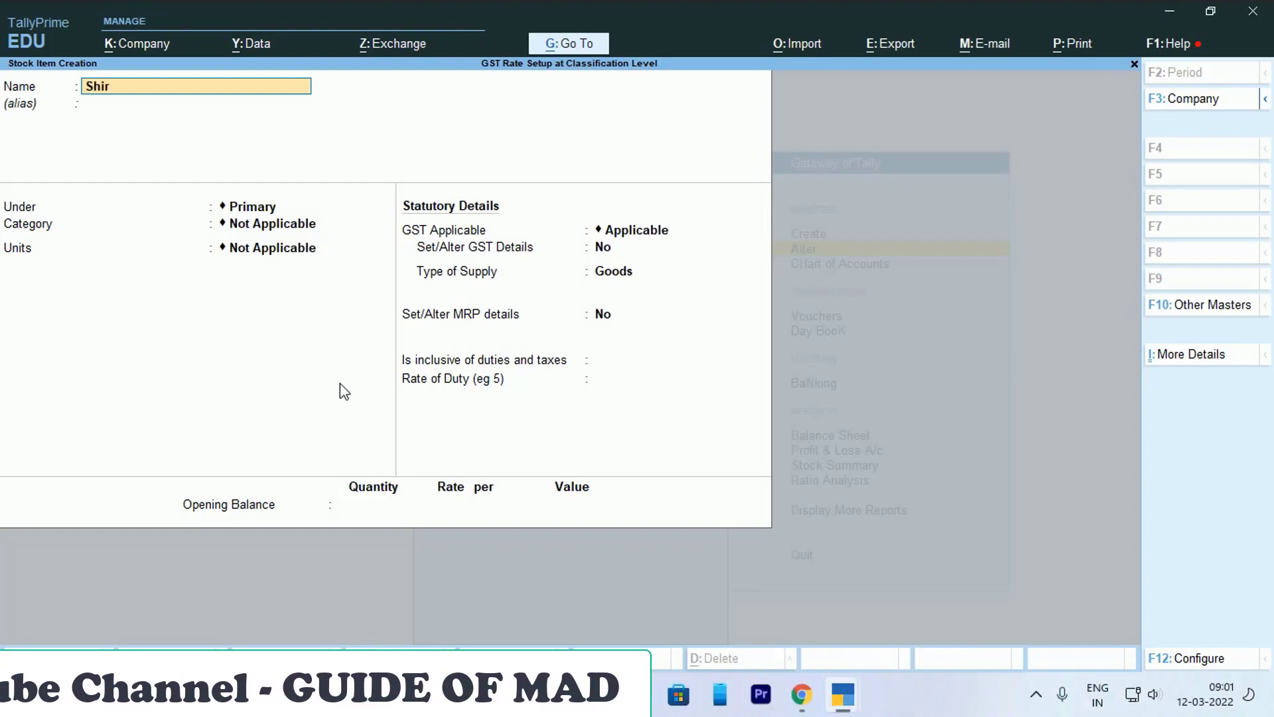
key("Return")
key("BackSpace")
type("Col")
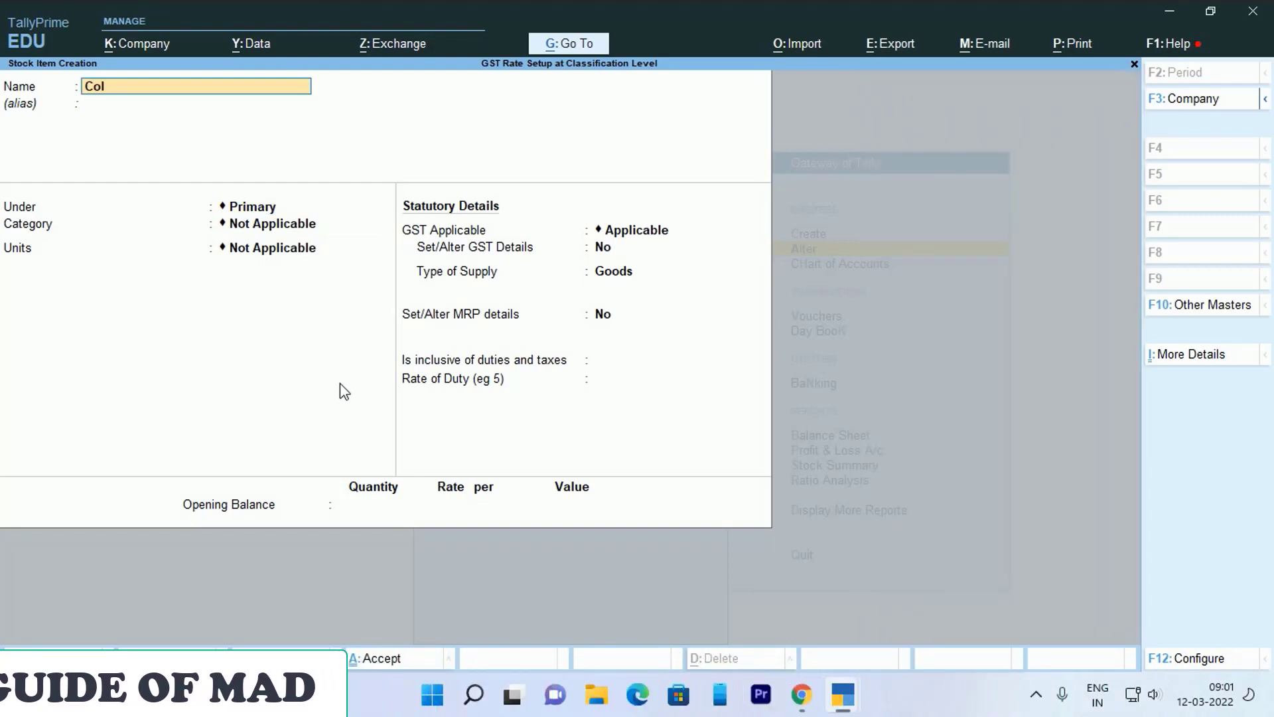
type("gate")
key("Return")
key("Return")
key("Return")
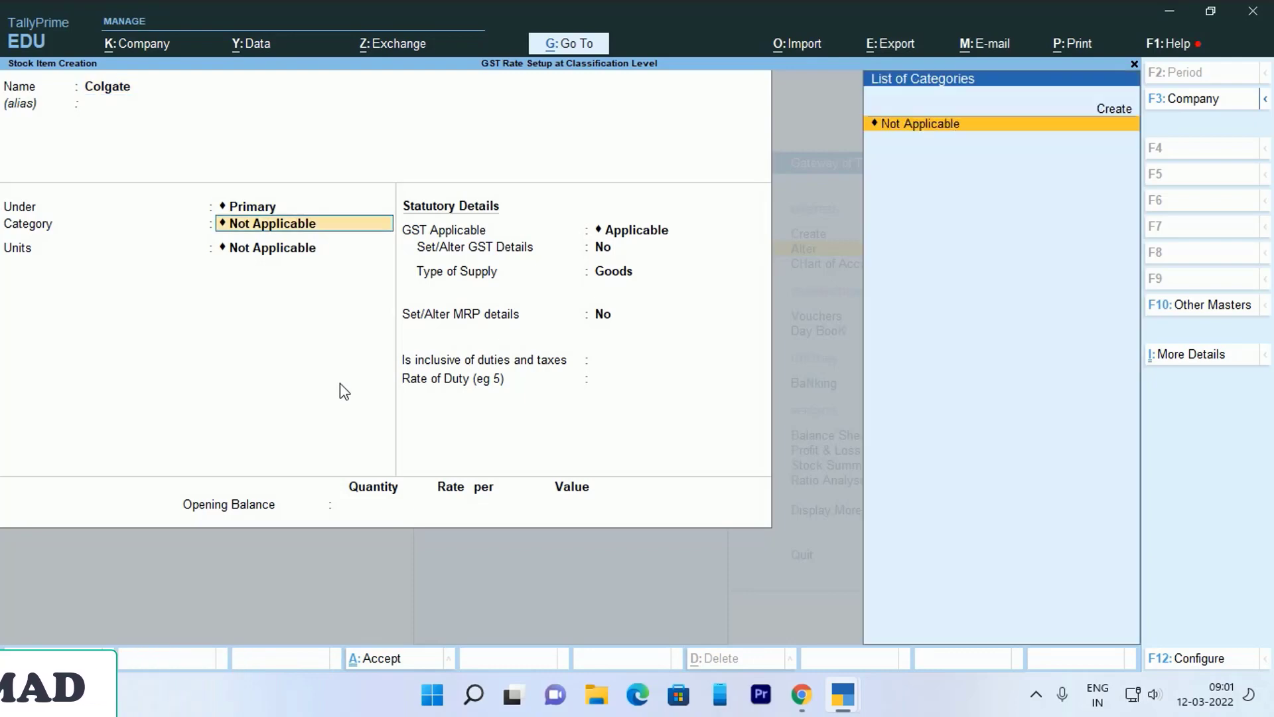
key("Return")
key("alt+c")
type("pcs")
key("Return")
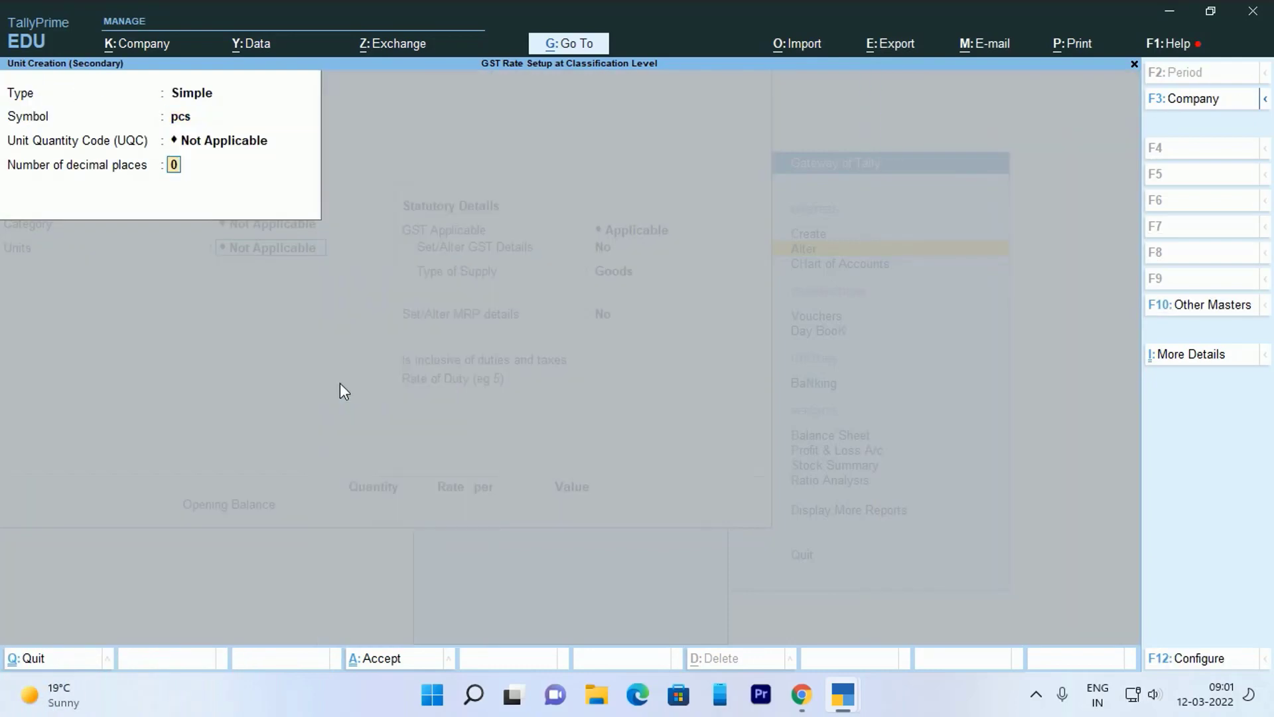
type("pc")
key("Return")
key("Return")
key("Return")
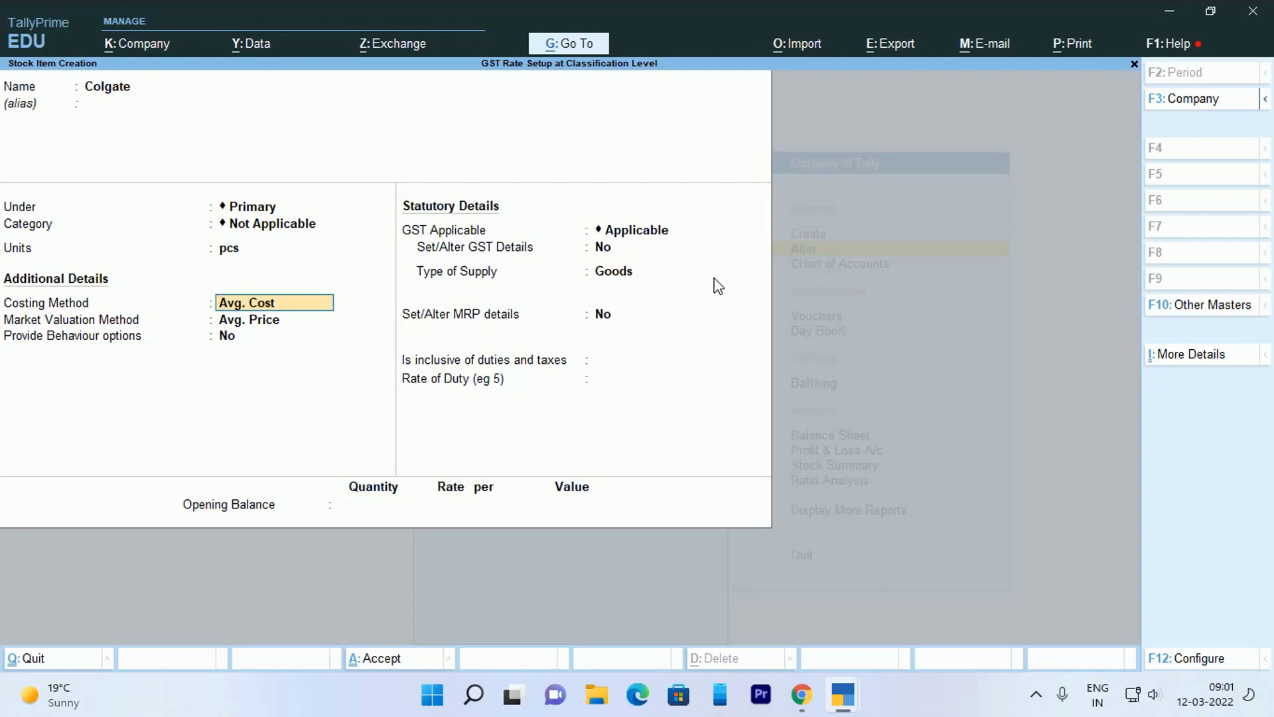
key("ctrl+a")
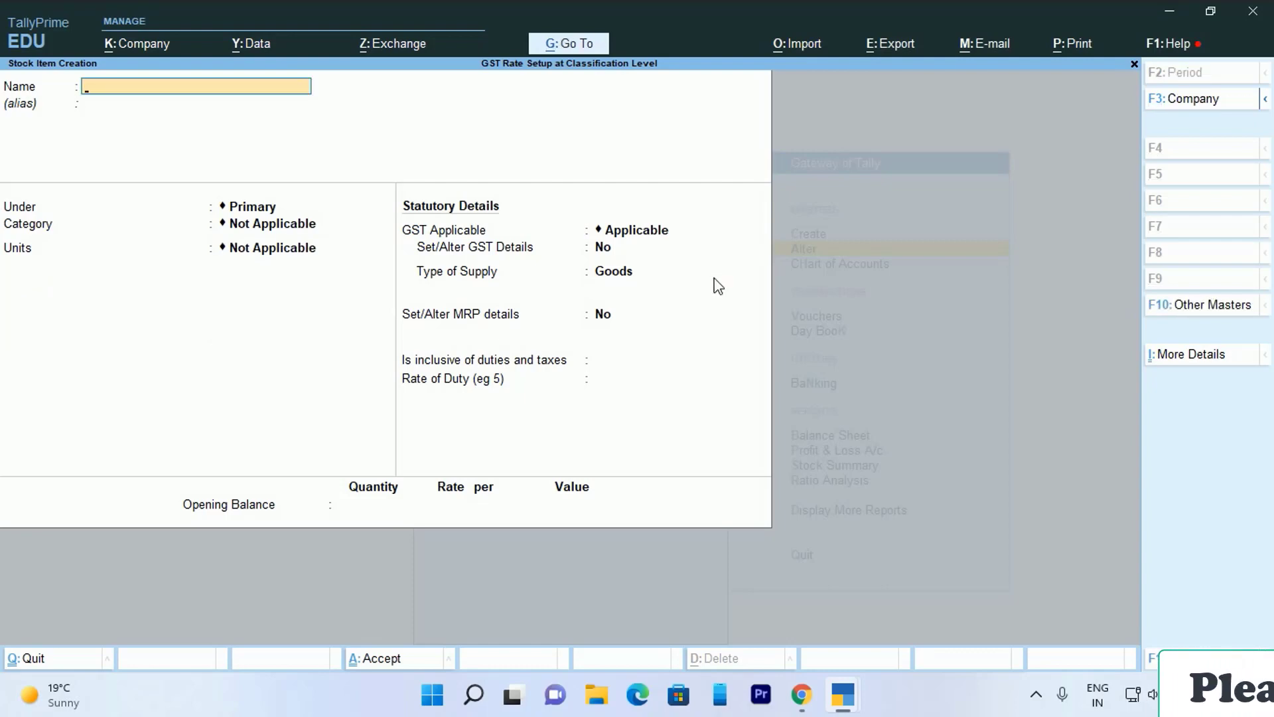
- Create stock item Cream with unit pcs and save it
type("Cr")
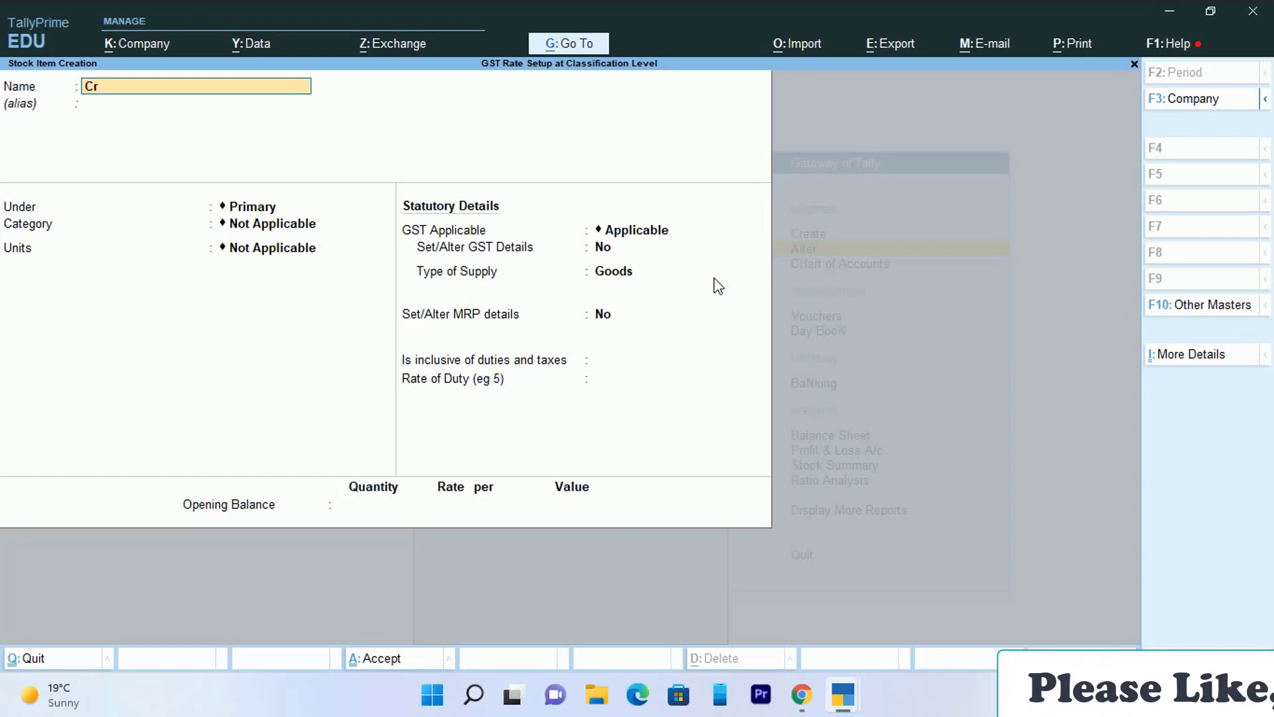
type("eam")
key("Return")
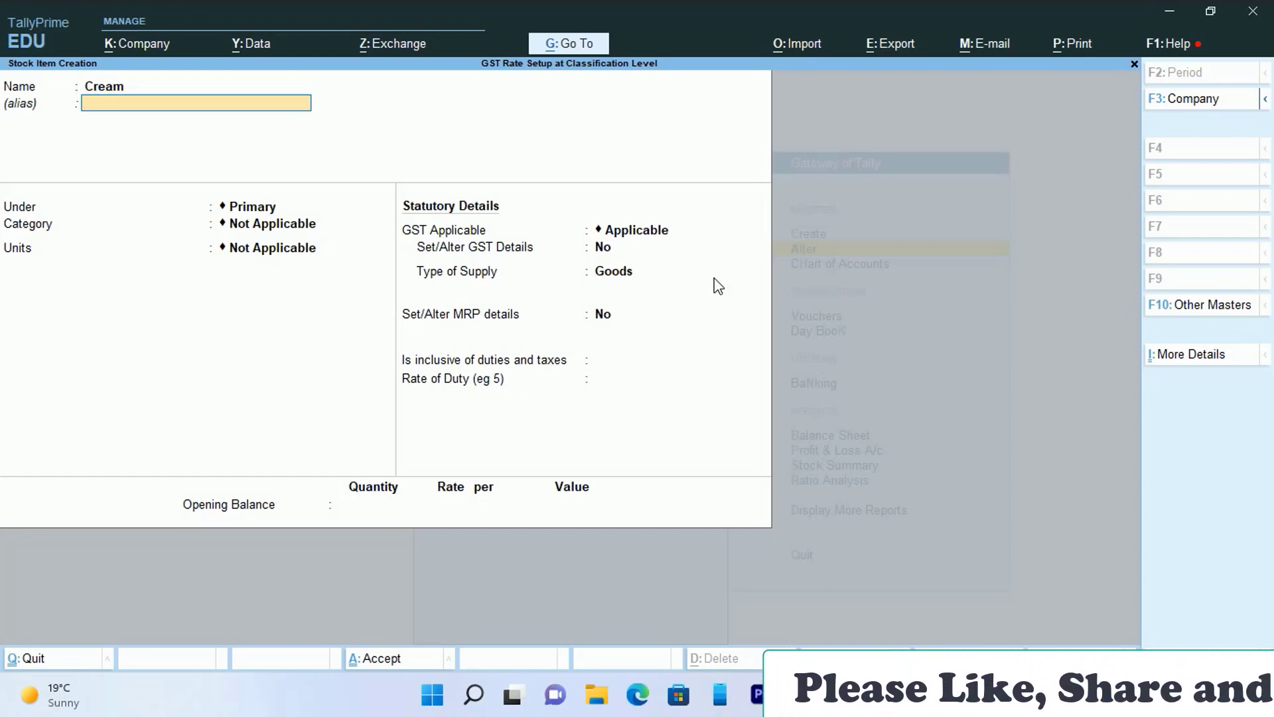
key("Return")
key("Return")
key("Return")
type("pc")
key("Return")
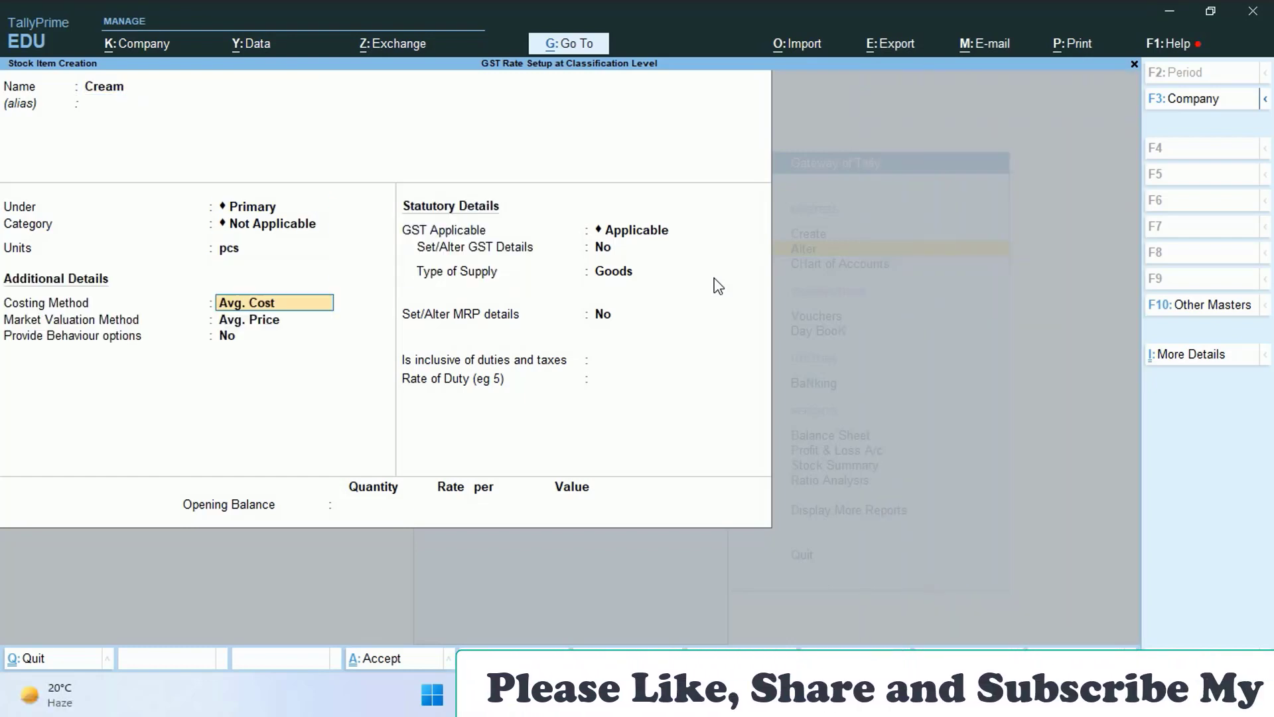
key("ctrl+a")
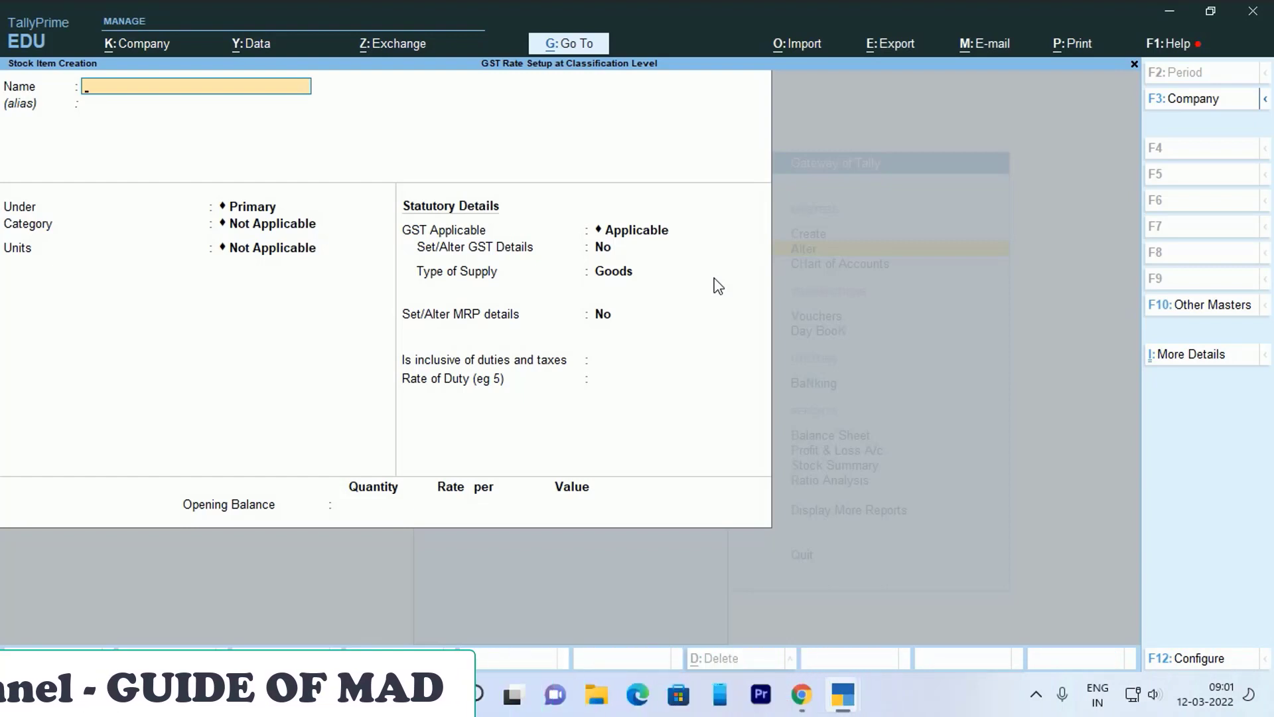
- Create stock item Trouser with unit pcs and supply type Goods, and save it
type("Ja")
key("BackSpace")
key("BackSpace")
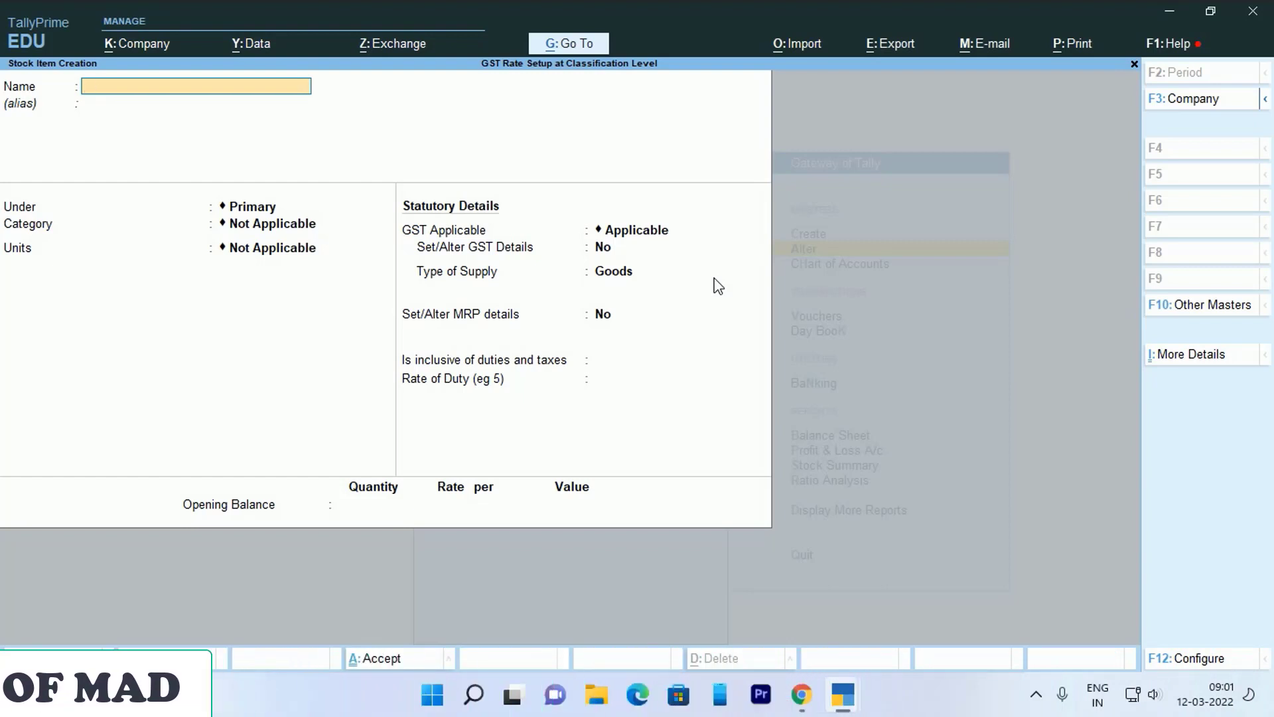
key("Return")
key("Return")
key("Return")
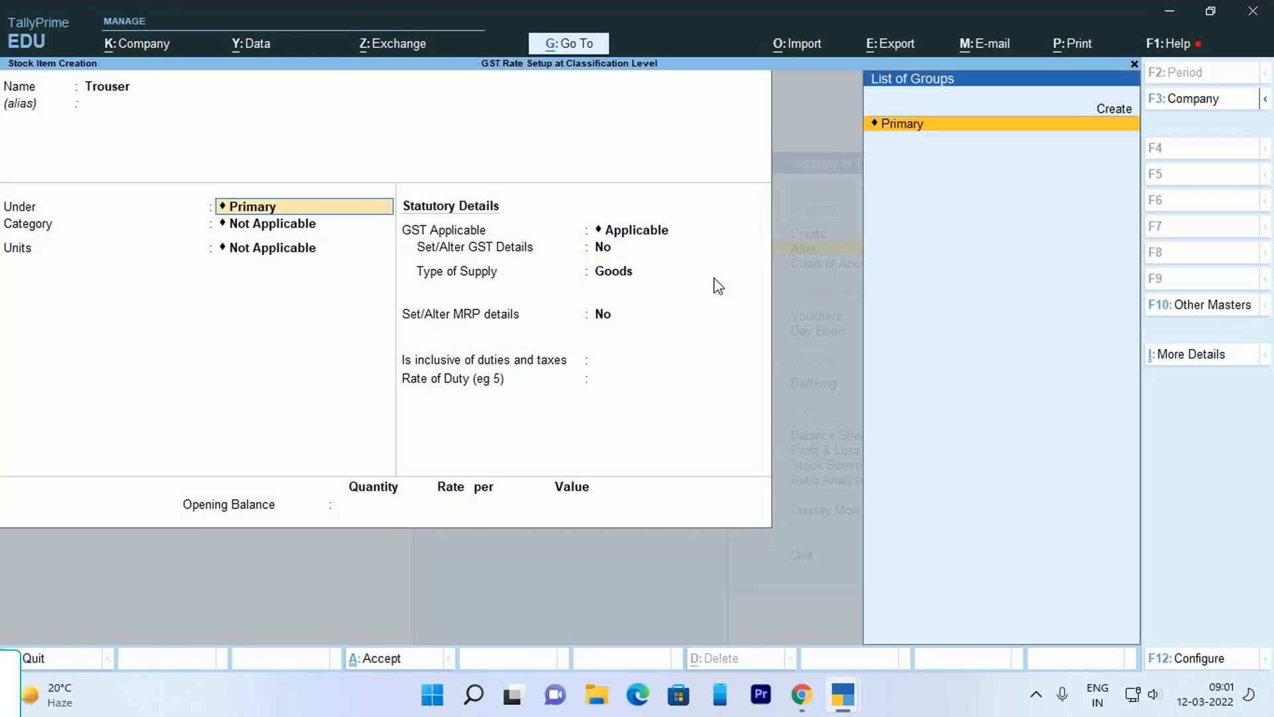
type("pc")
key("Return")
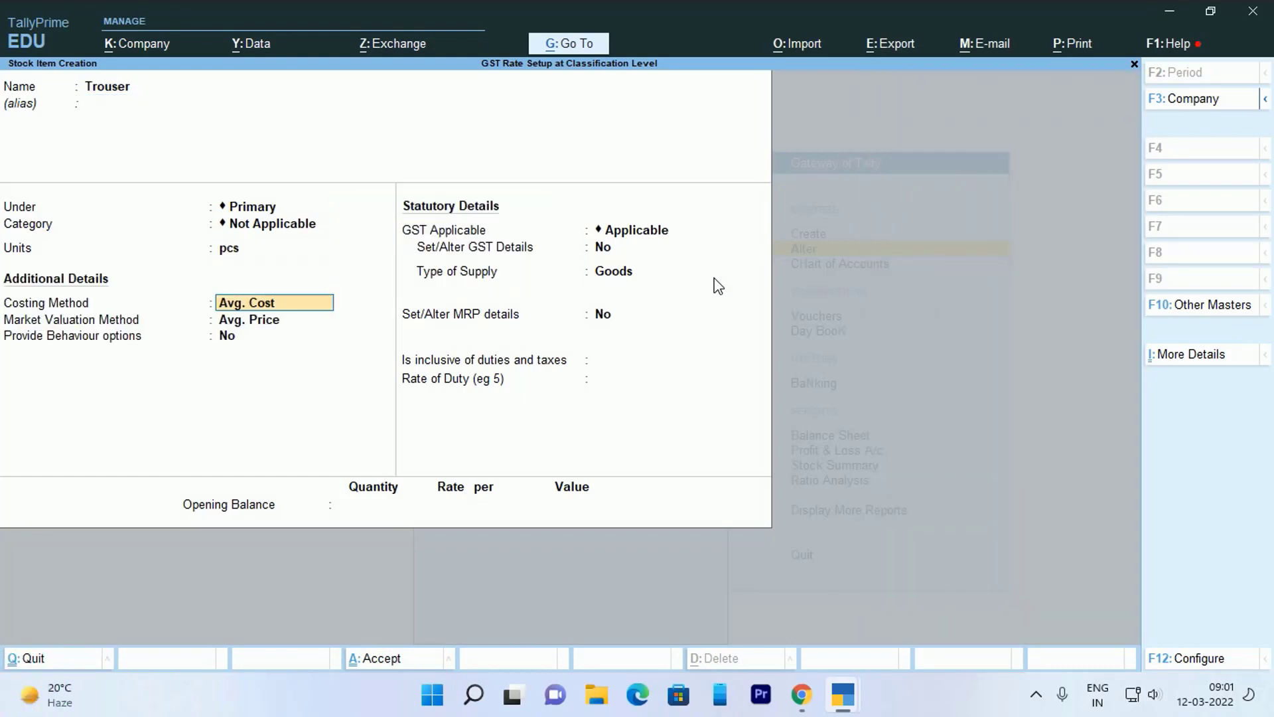
key("Return")
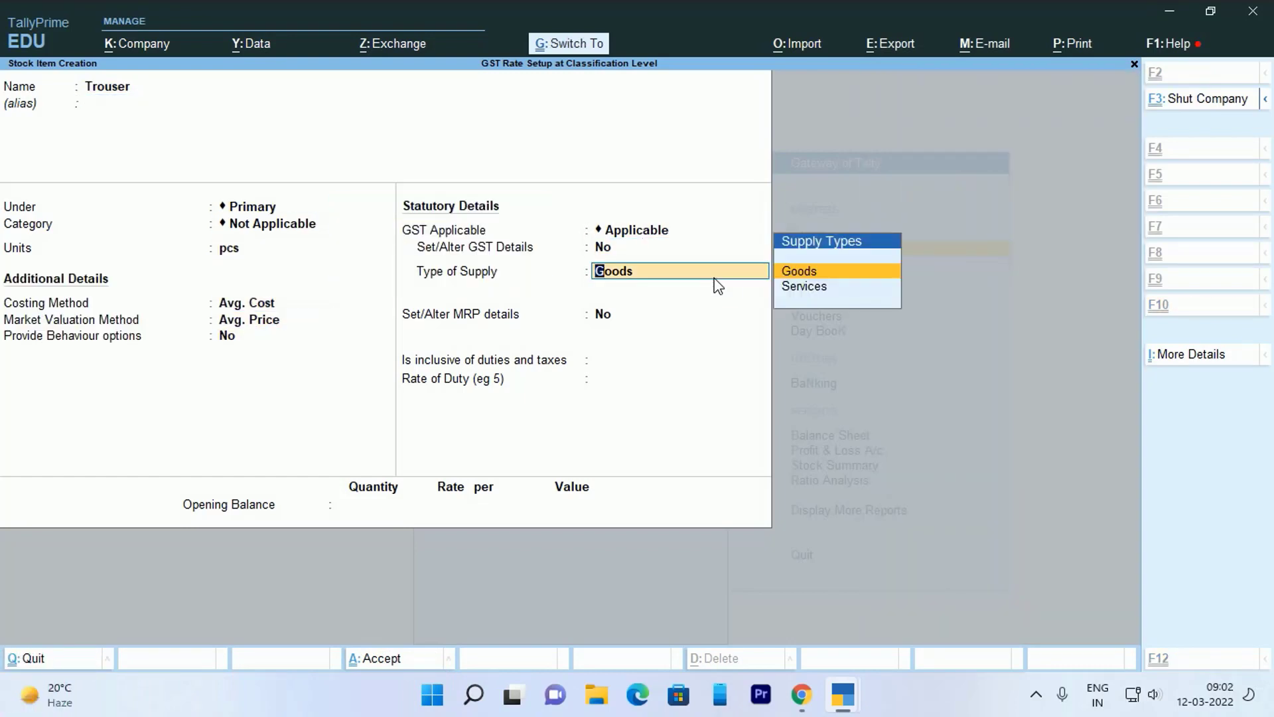
key("ctrl+a")
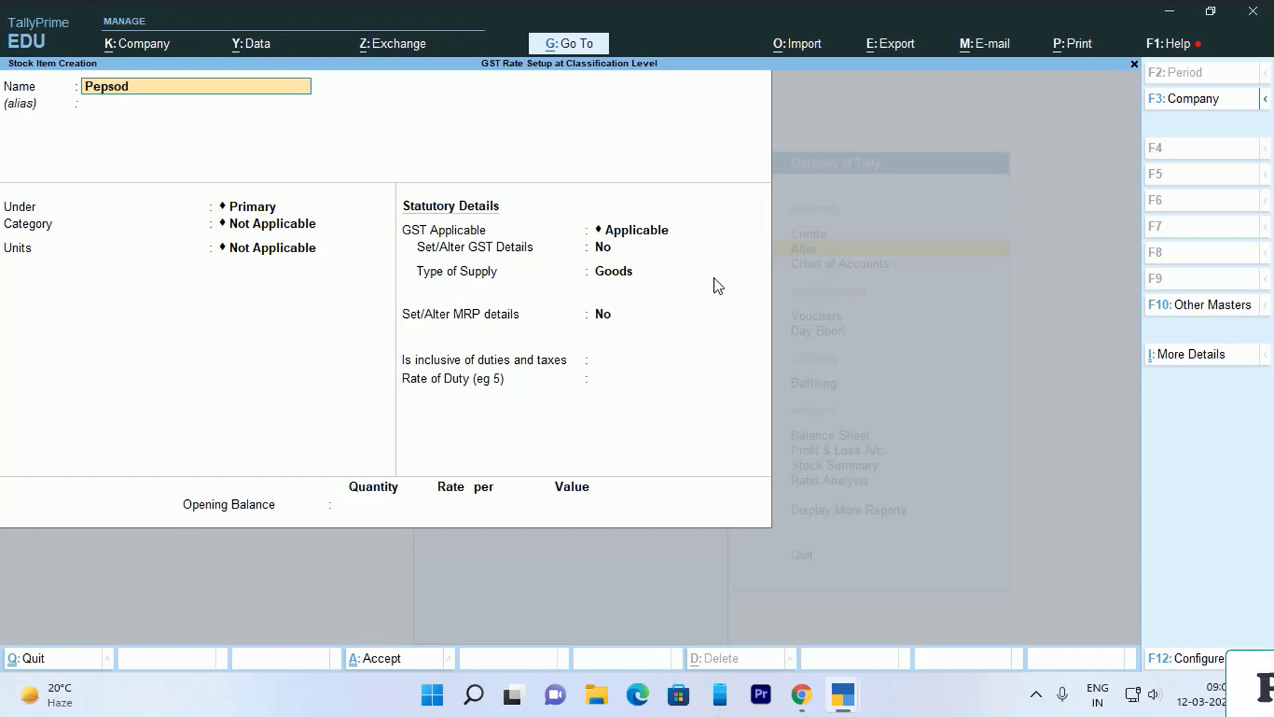
- Save Pepsodent and Neem Oil as stock items measured in pcs
key("Return")
key("Return")
key("Return")
key("Return")
type("p")
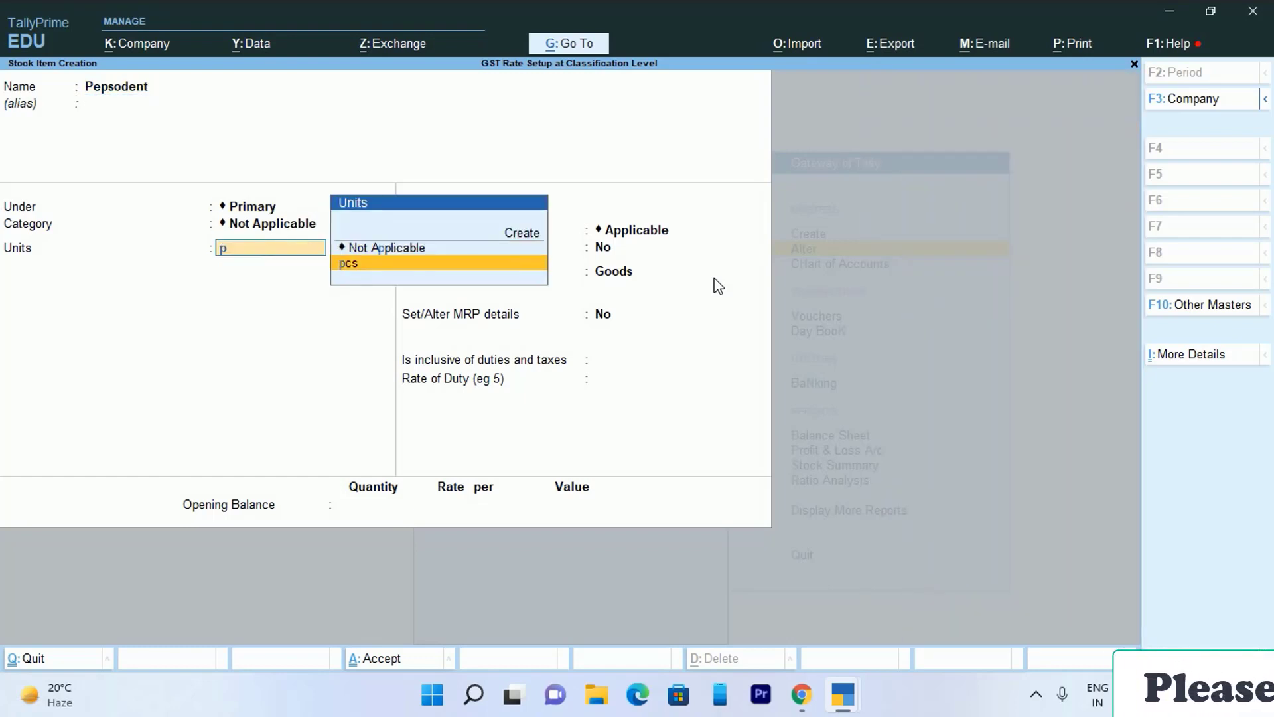
key("Return")
key("Return")
key("ctrl+a")
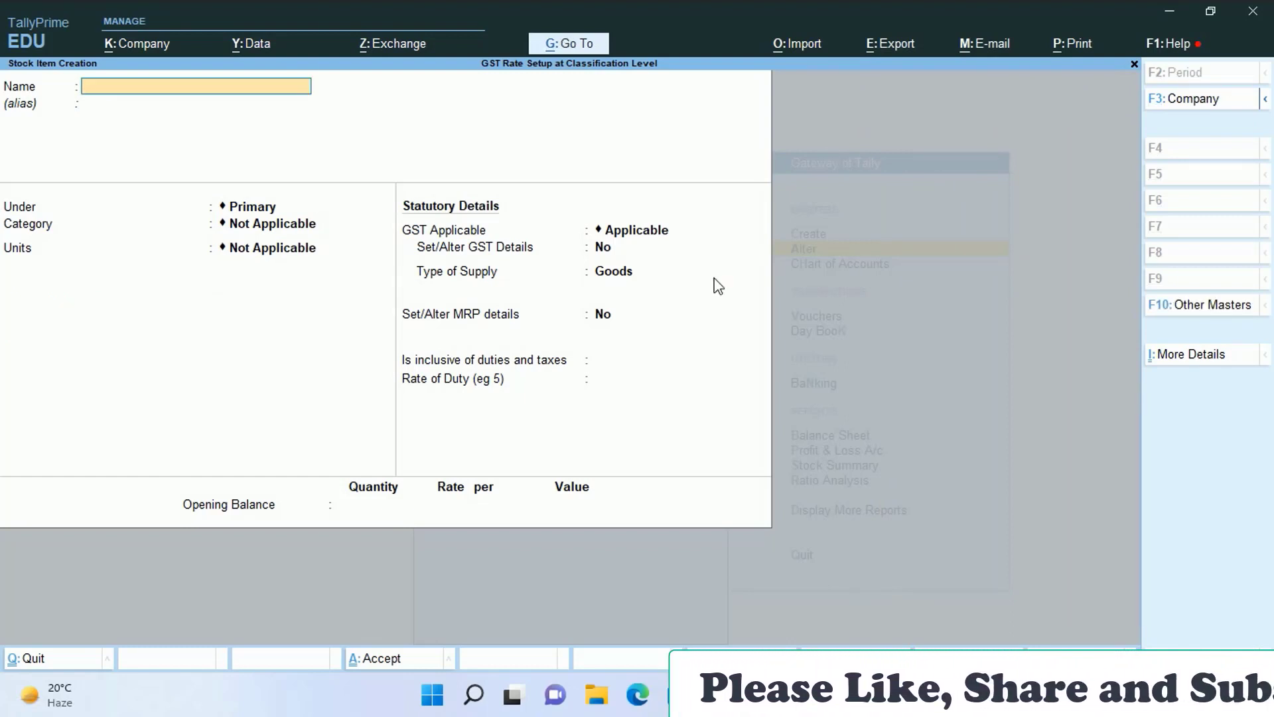
type("Neem Oil")
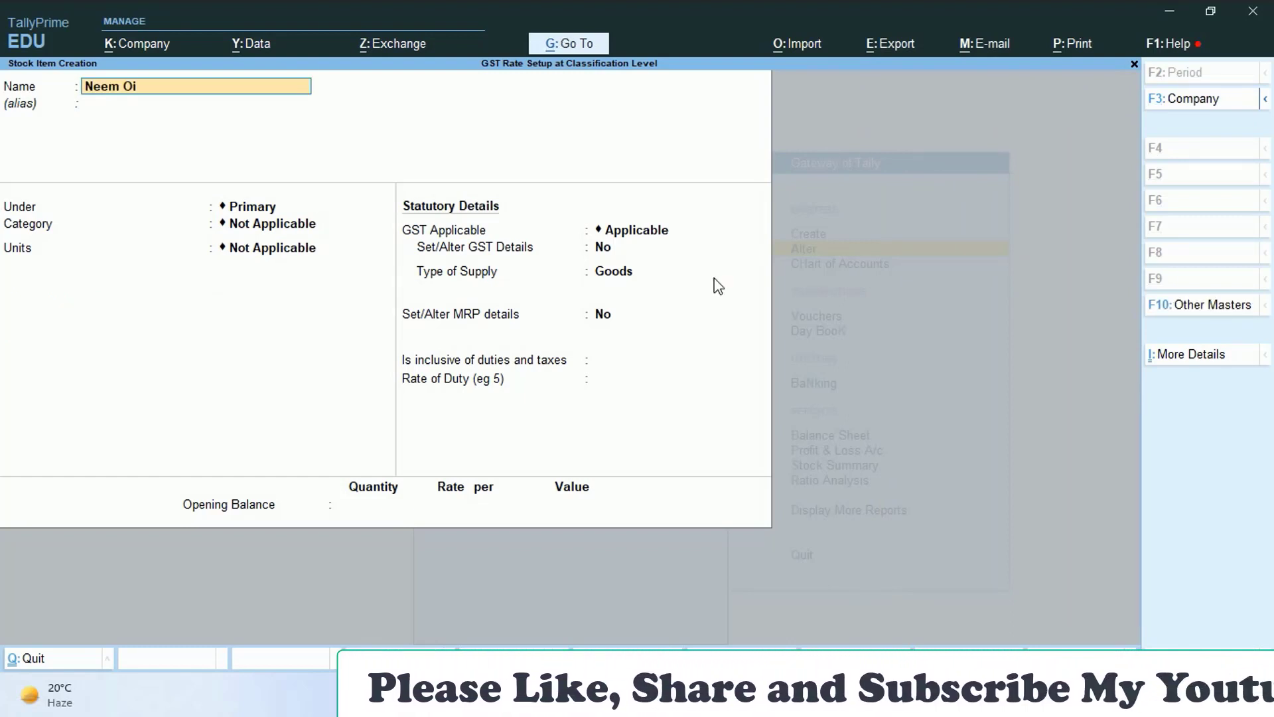
key("Return")
key("Return")
key("Return")
key("Return")
type("p")
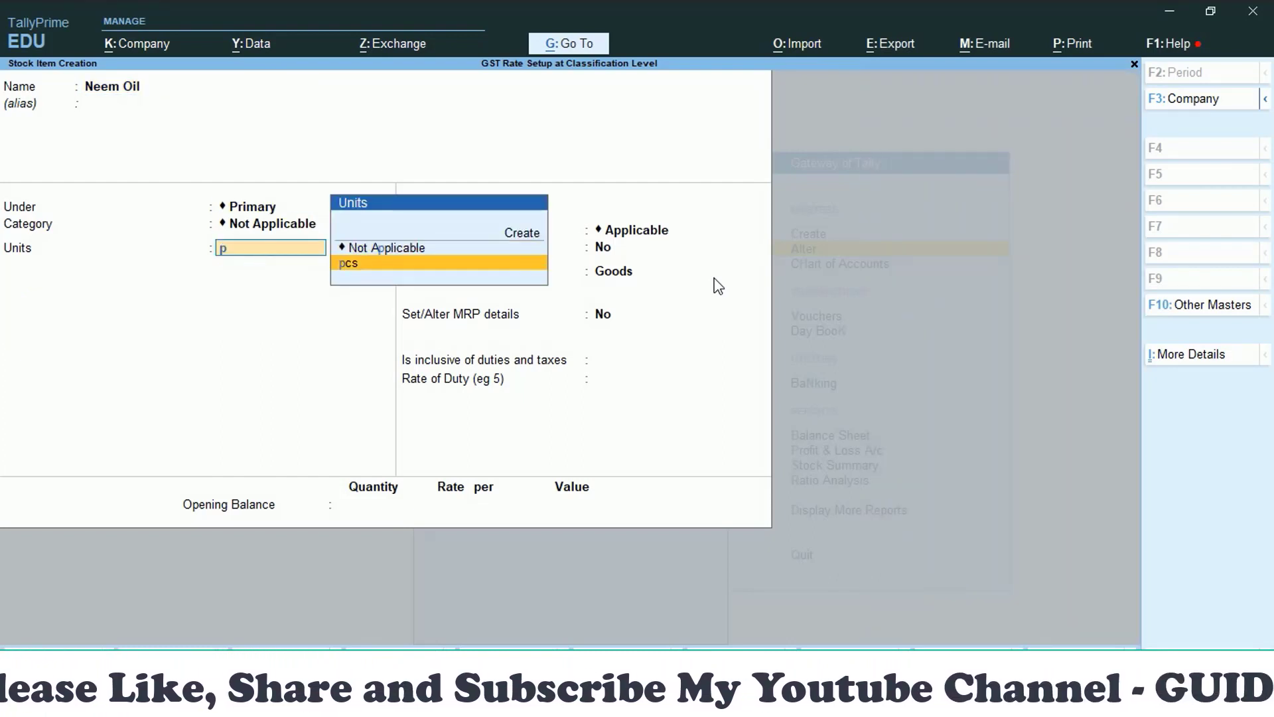
key("Return")
key("Return")
key("Return")
key("Return")
key("ctrl+a")
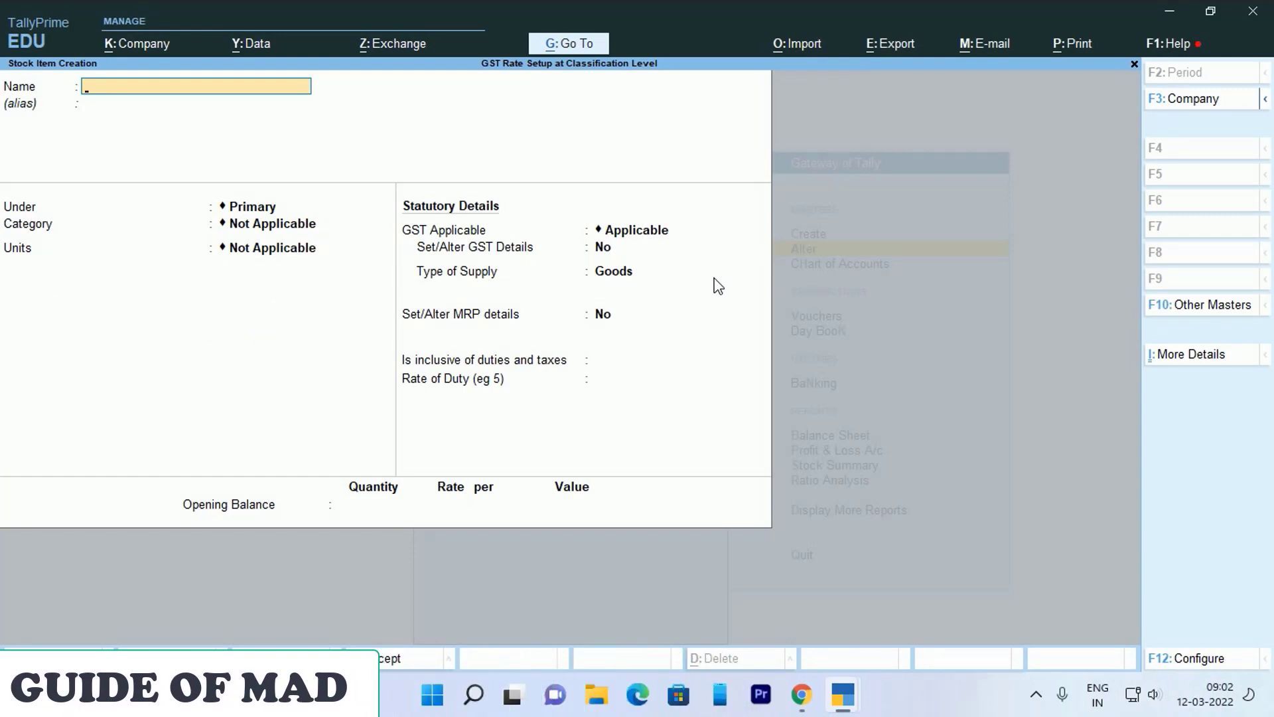
- Save Sherwani in pcs, then quit the blank item form to the stock item list
type("Sherwani")
key("Return")
key("Return")
key("Return")
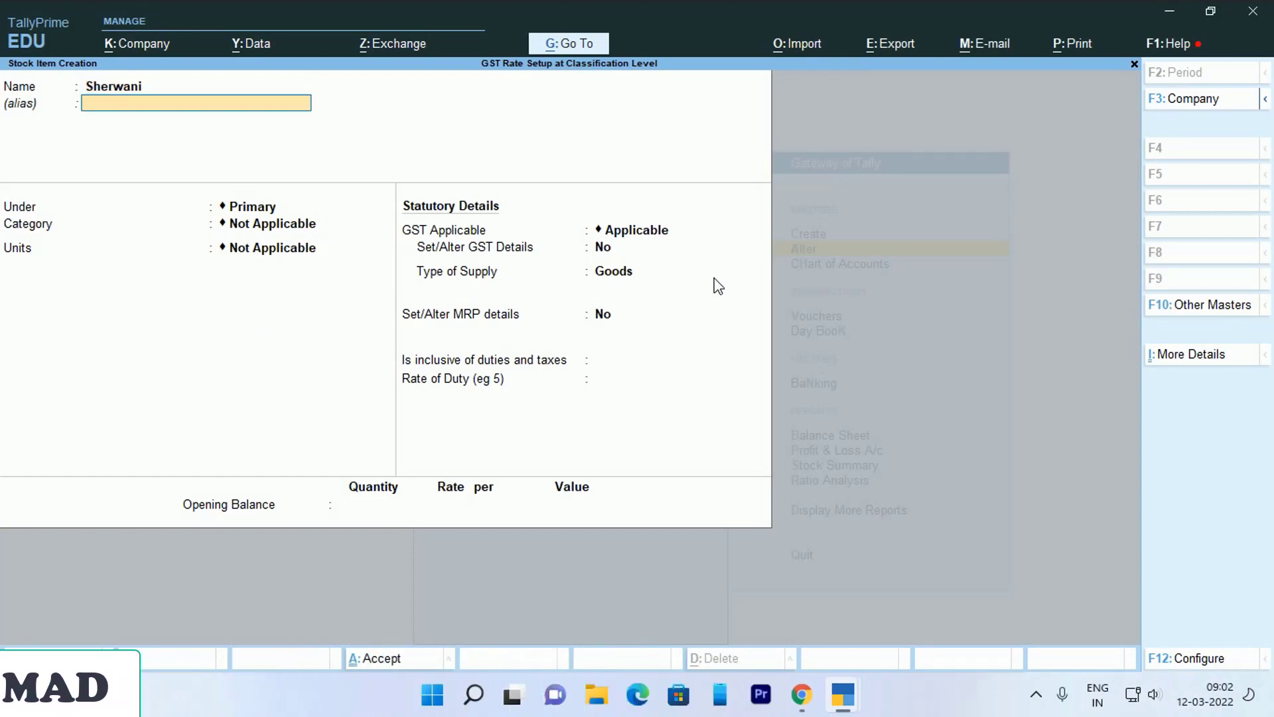
key("Return")
type("p")
key("Return")
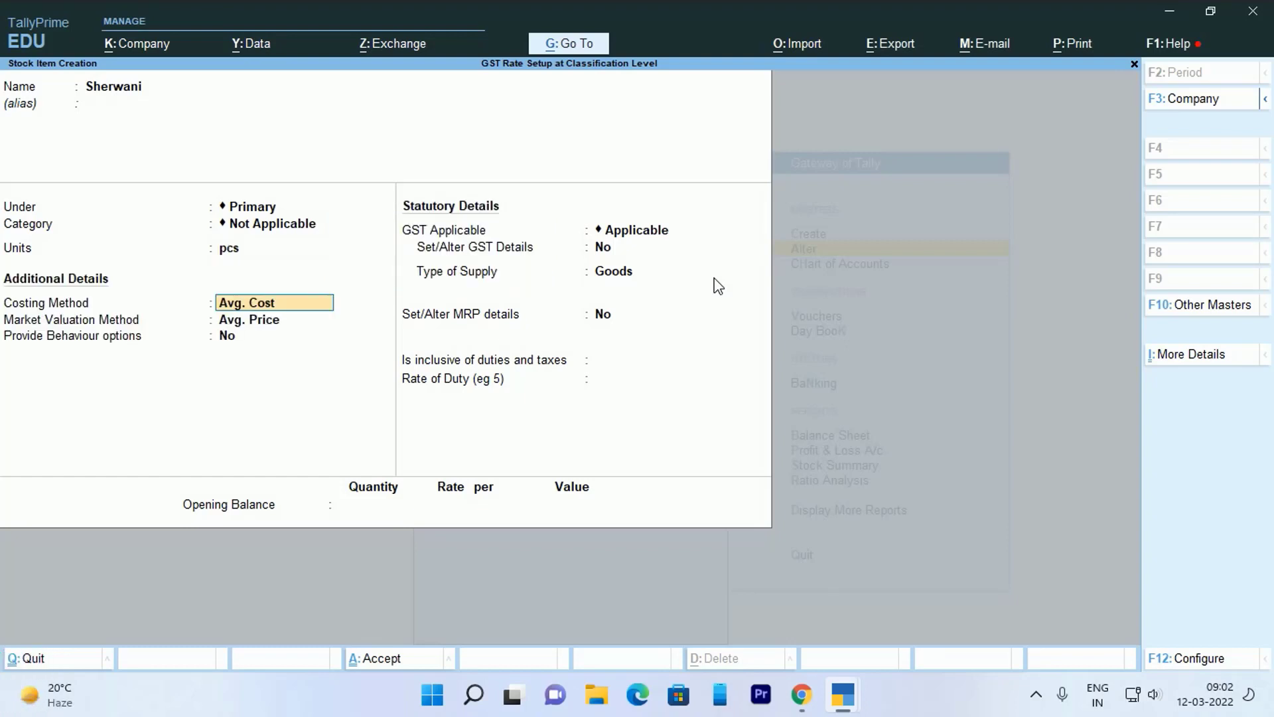
key("ctrl+a")
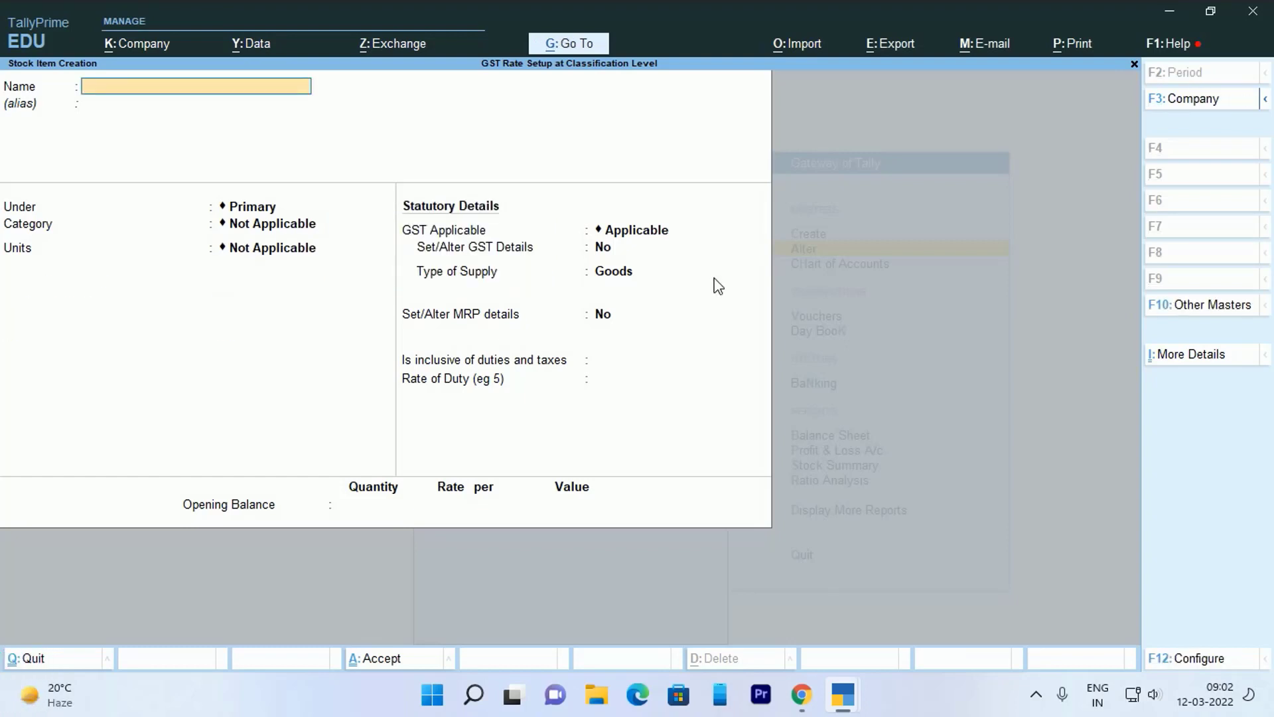
key("Escape")
key("y")
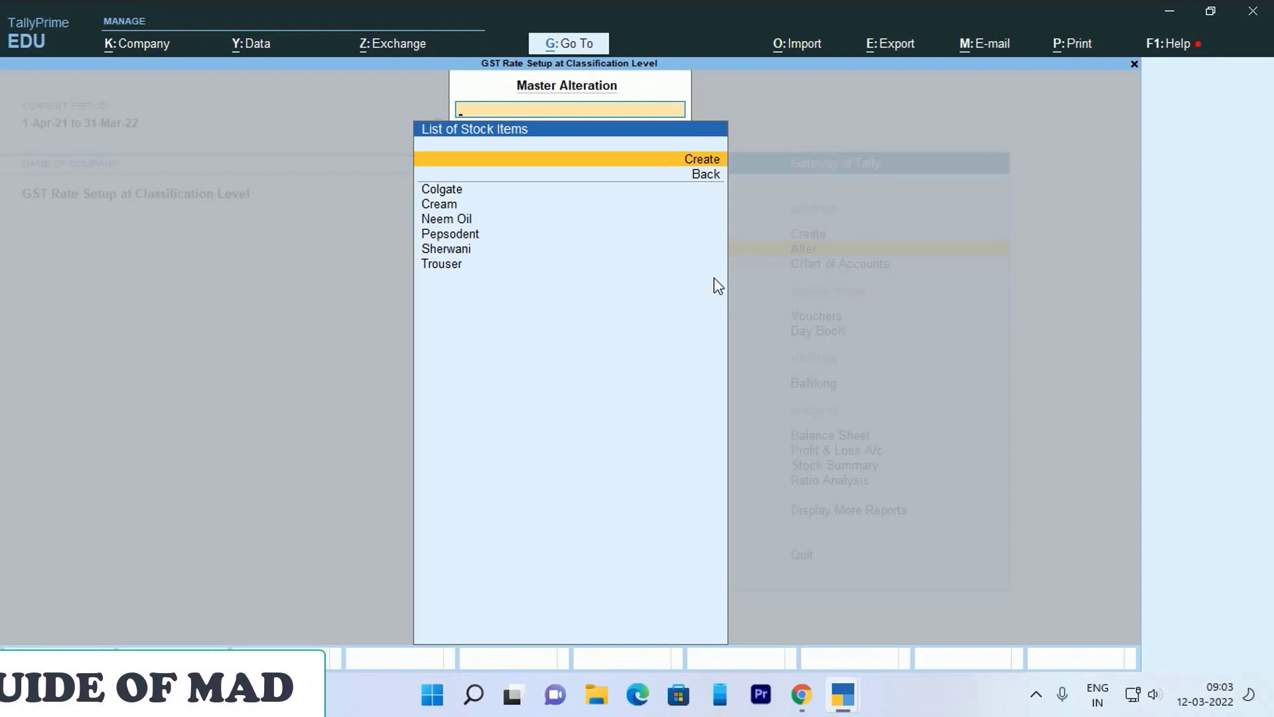
- Browse the six stock items from Colgate to Trouser, then return to the list of masters
key("Down")
key("Down")
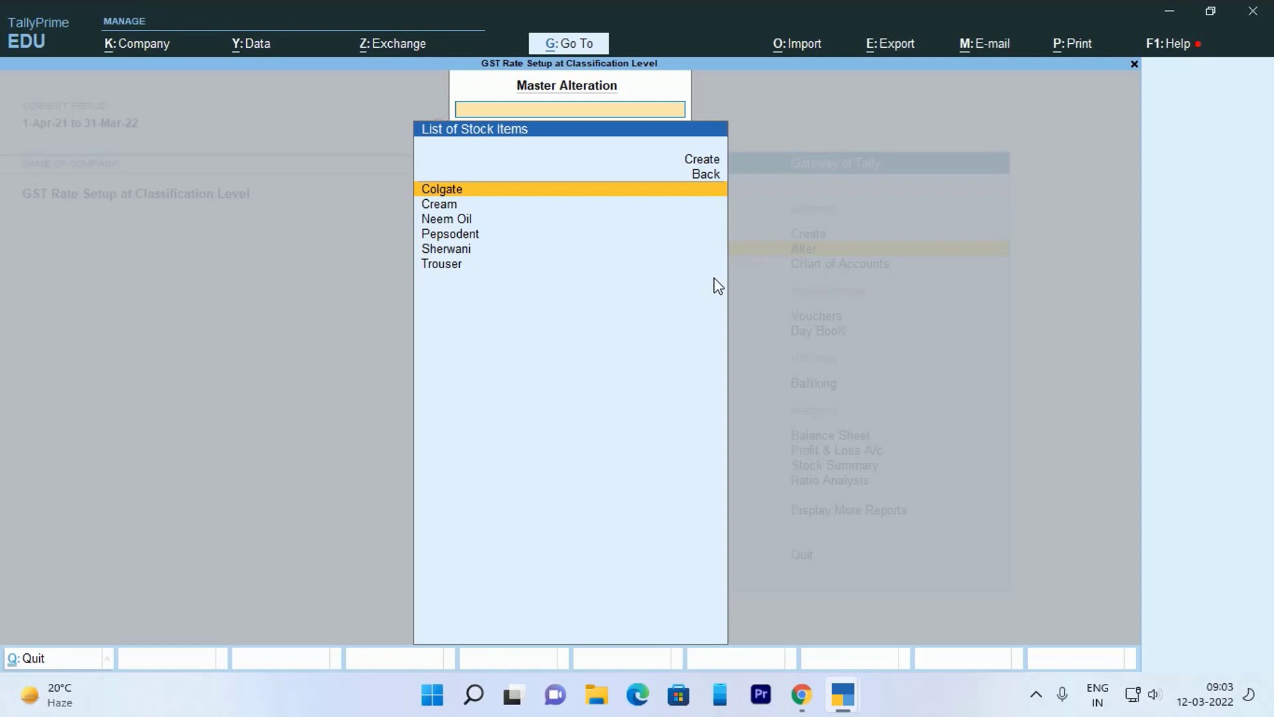
key("Down")
key("Down")
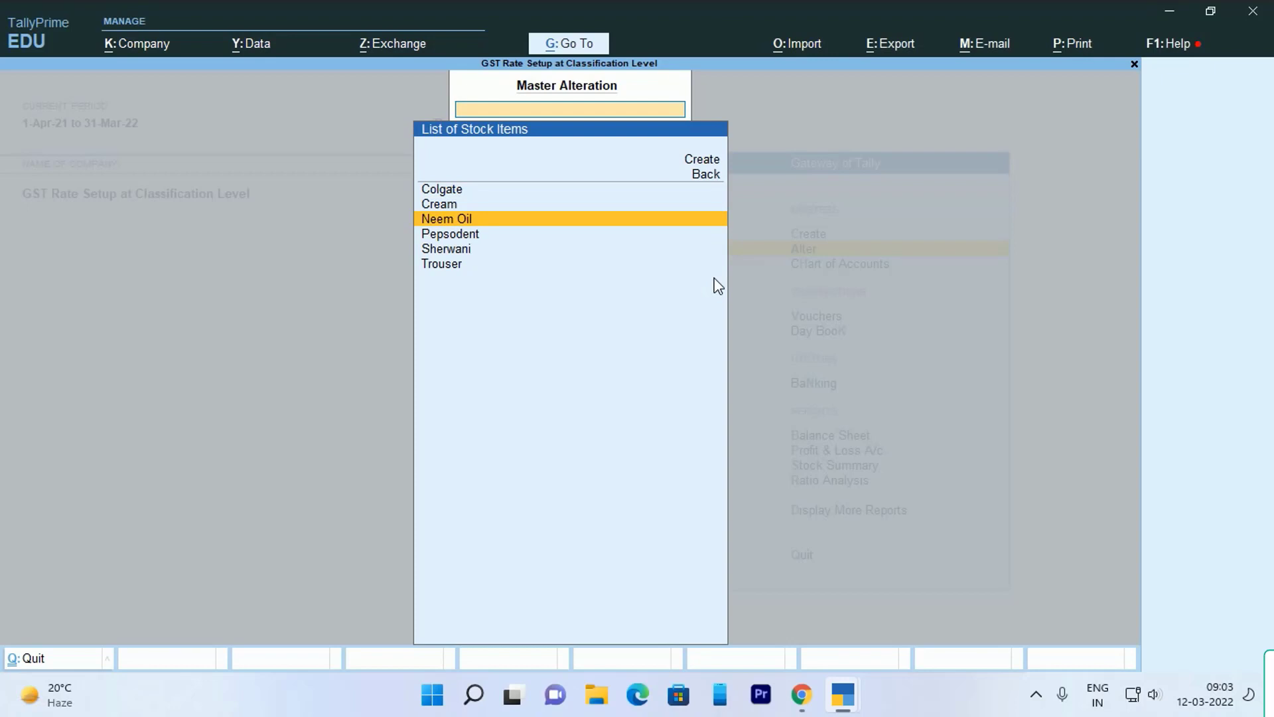
key("Up")
key("Up")
key("Down")
key("Down")
key("Down")
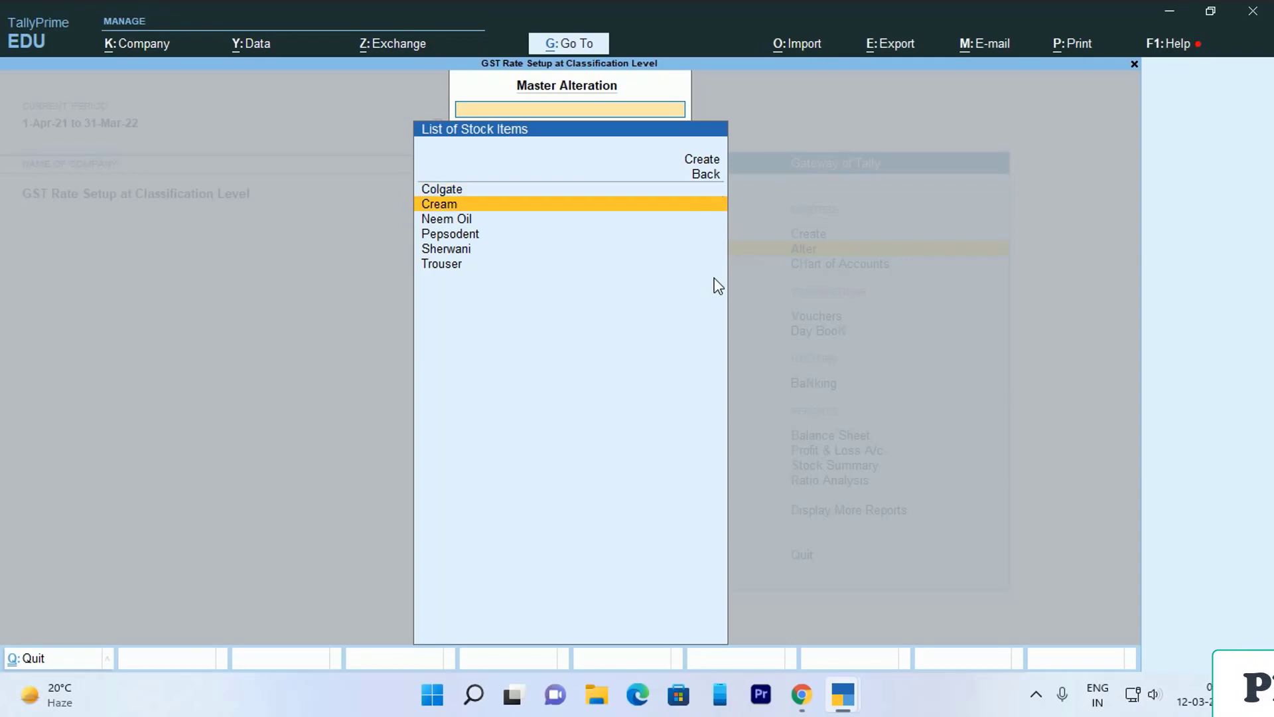
key("Up")
key("Up")
key("Up")
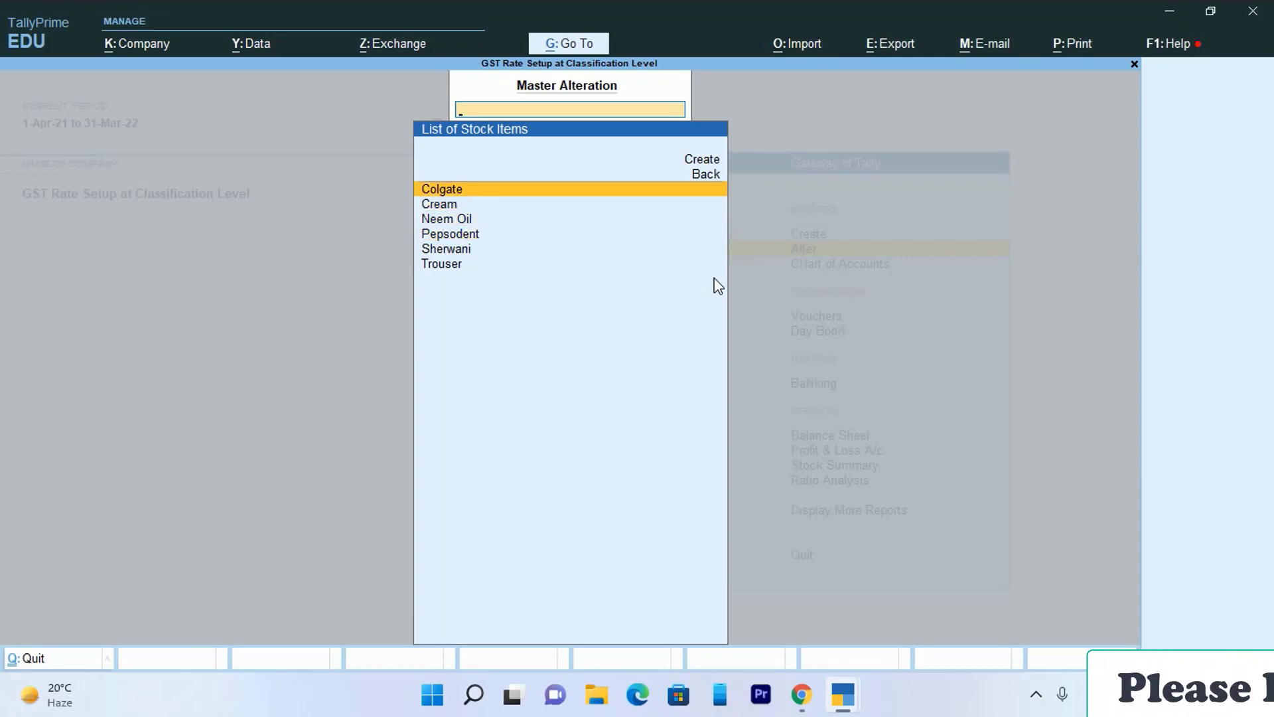
key("Down")
key("Down")
key("Down")
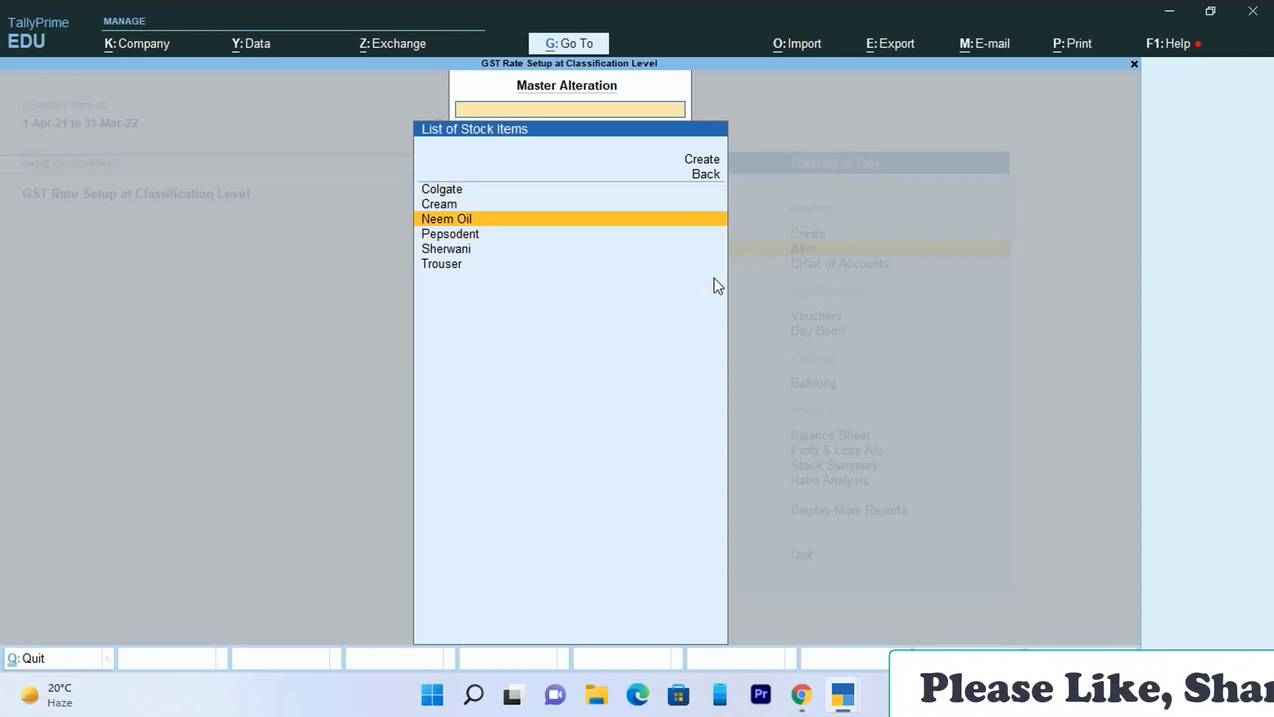
key("Up")
key("Down")
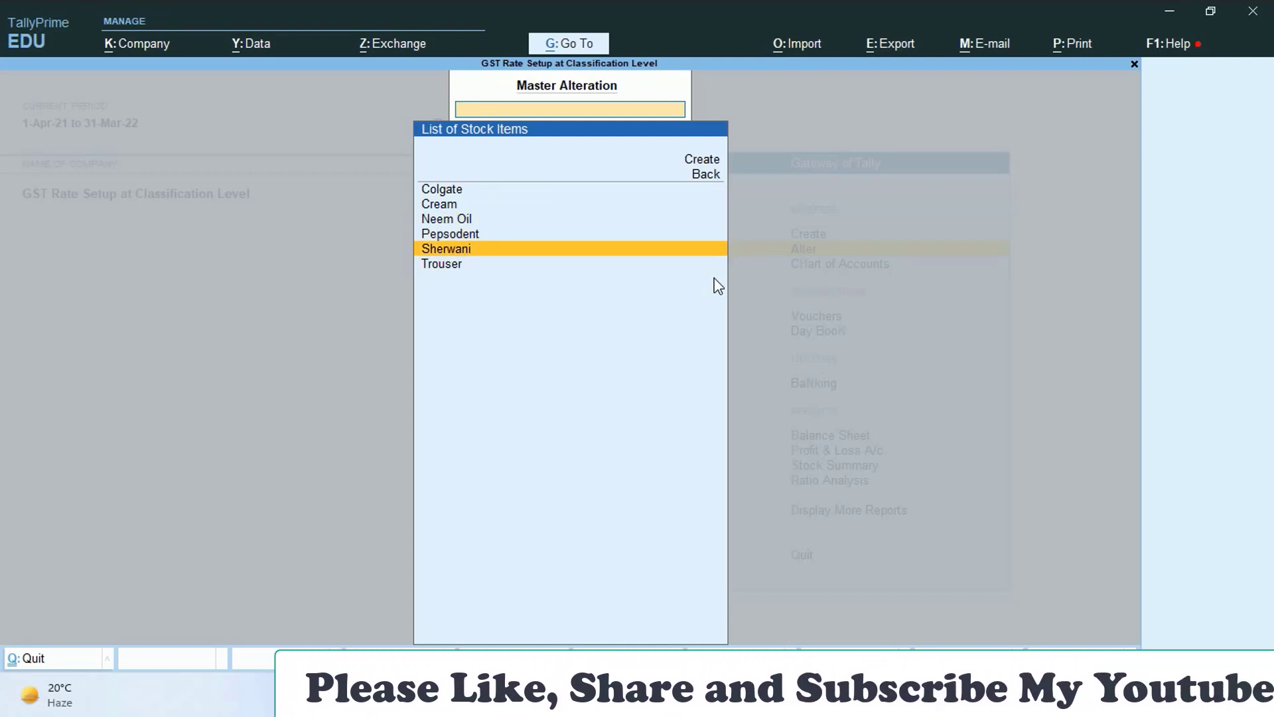
key("Down")
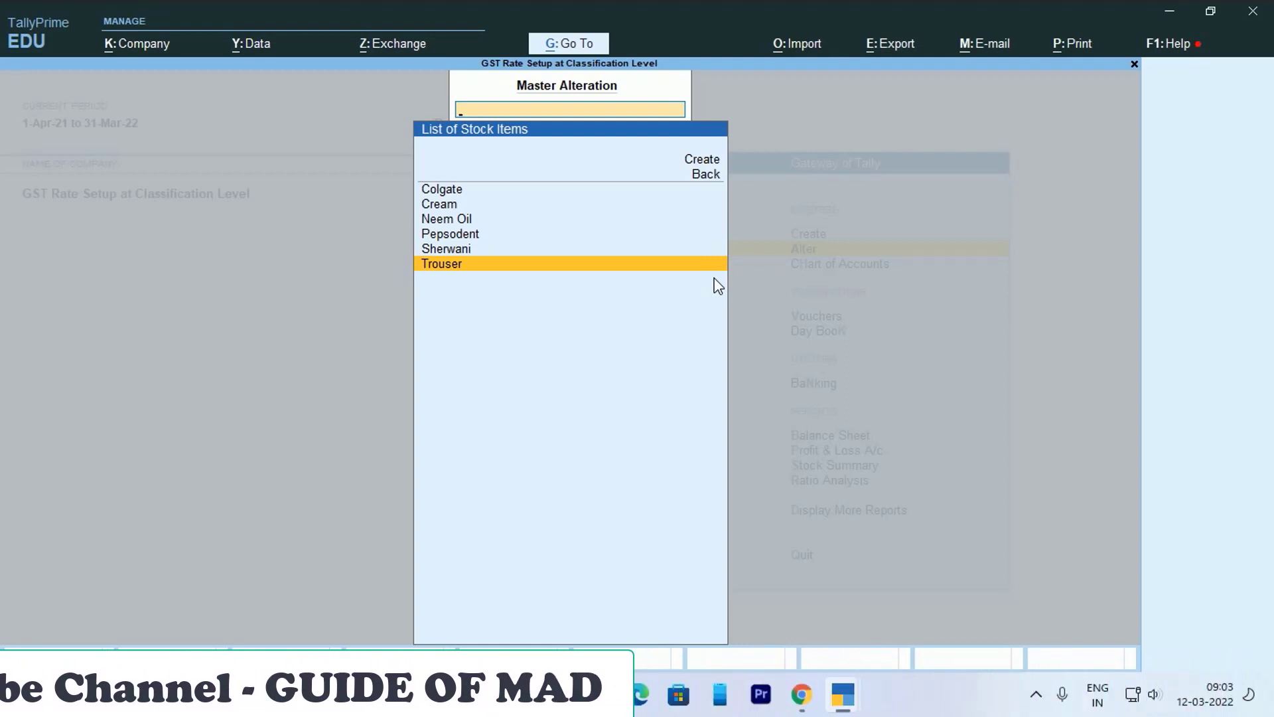
key("BackSpace")
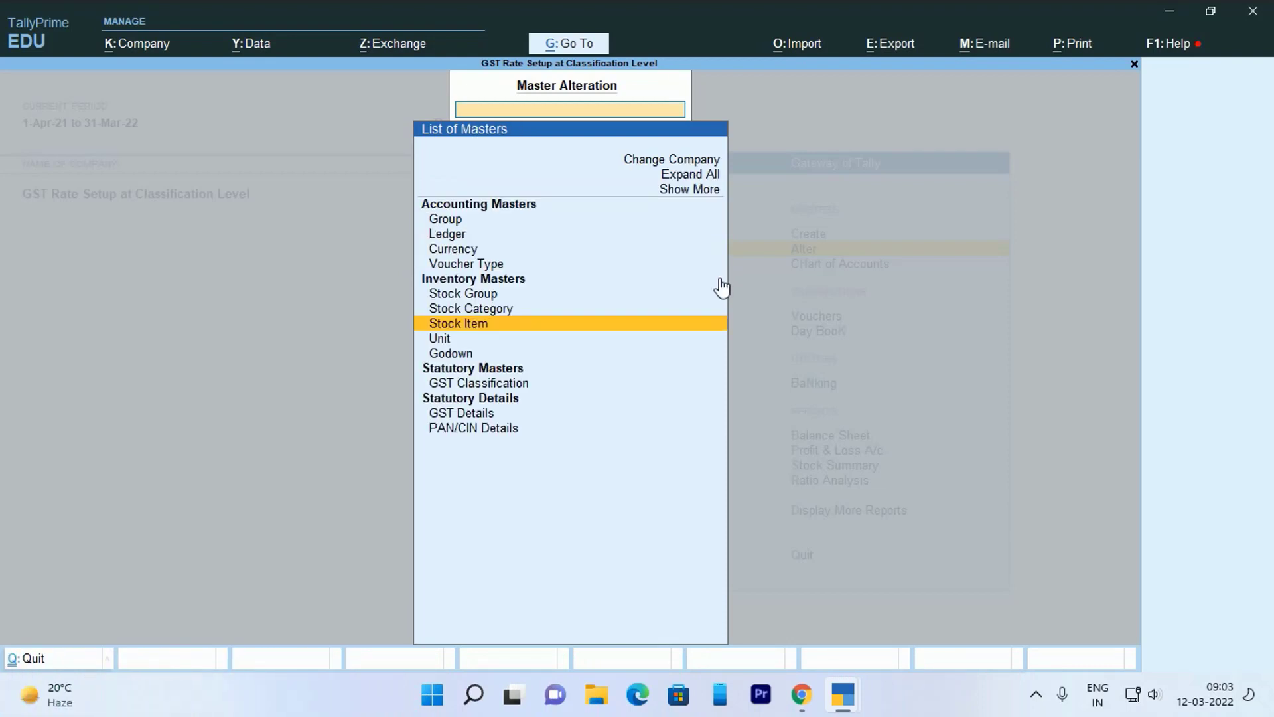
- Create a new customer ledger under Sundry Debtors
key("Down")
key("Down")
key("Down")
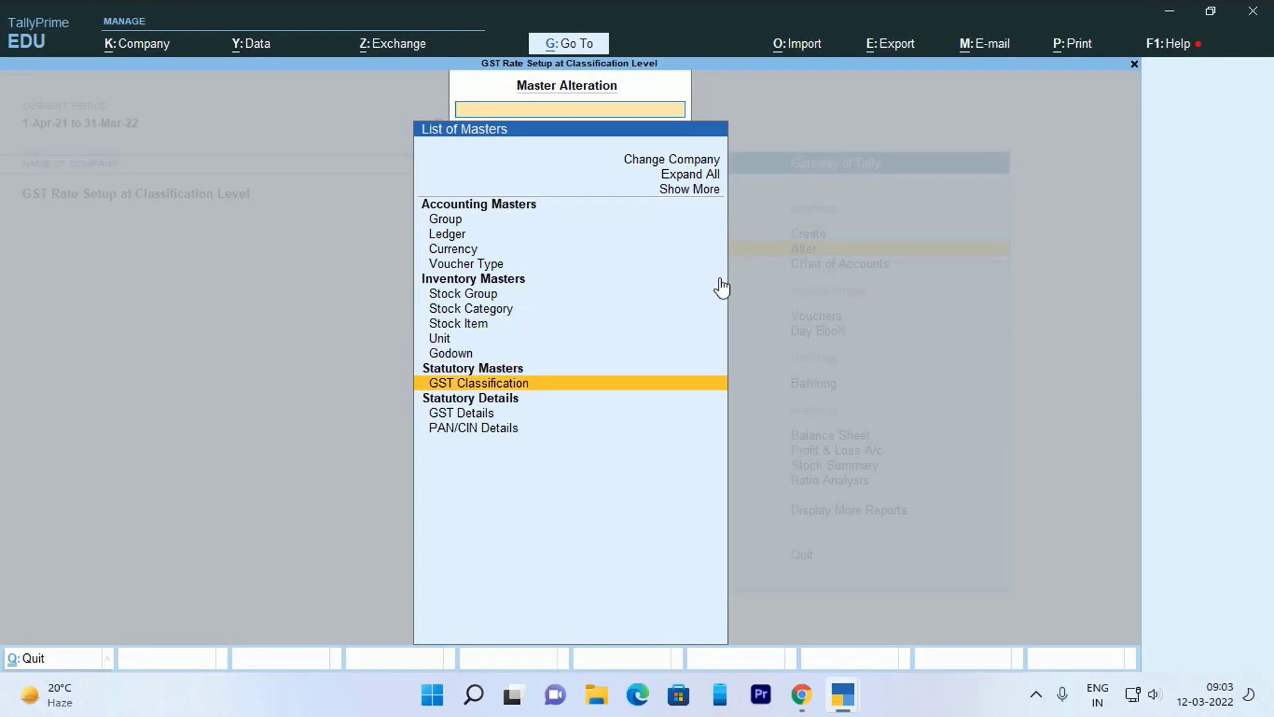
key("Up")
key("Up")
key("Up")
key("Up")
key("Up")
key("Up")
key("Up")
key("Up")
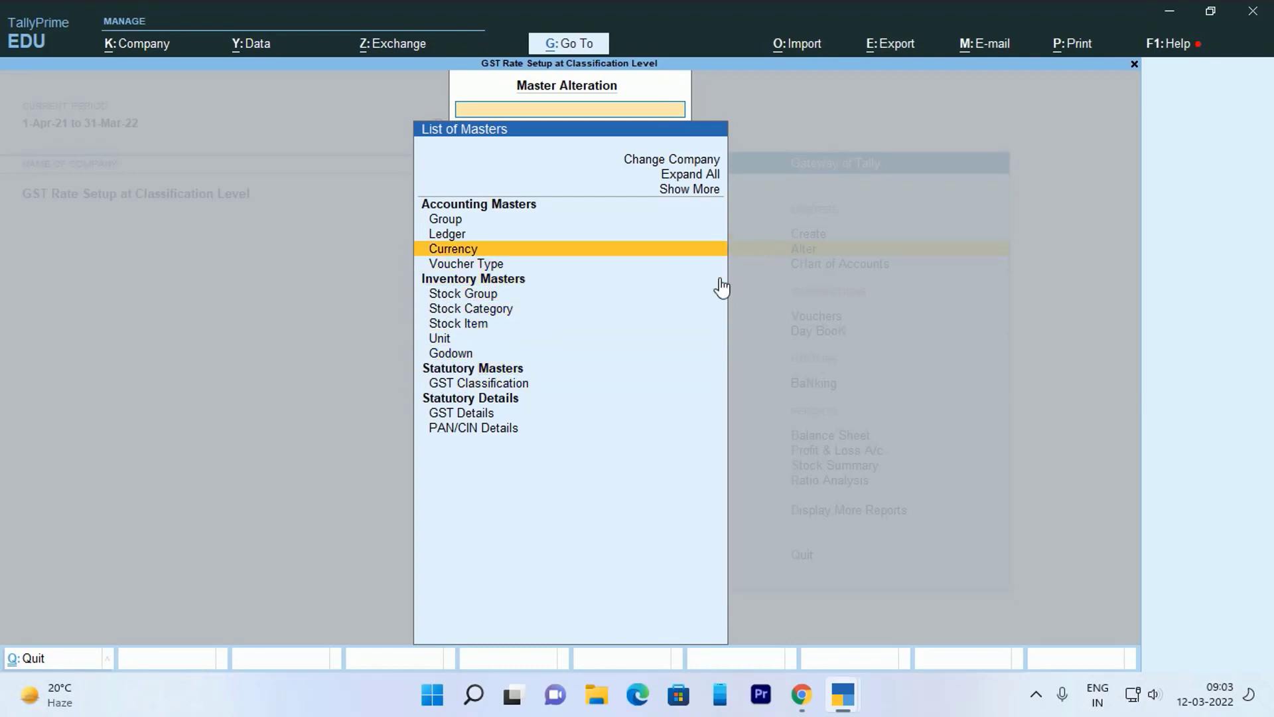
key("Return")
key("Up")
key("Up")
key("Return")
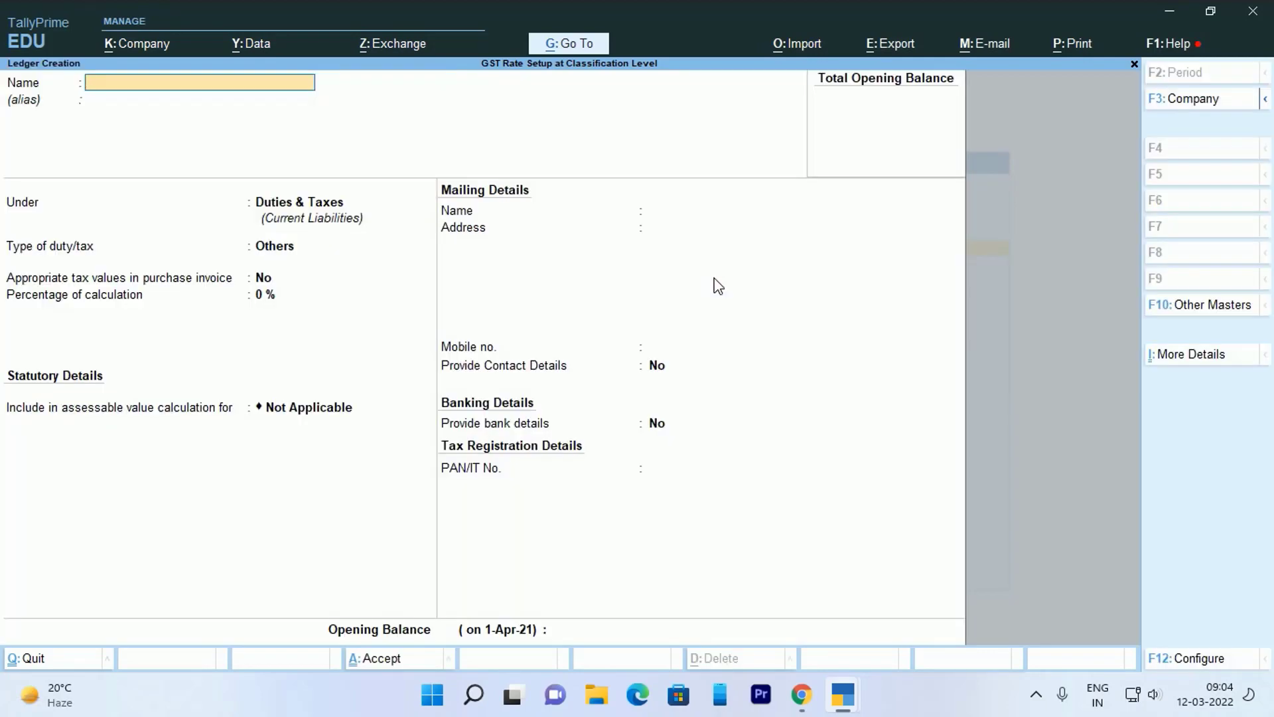
key("Return")
key("Return")
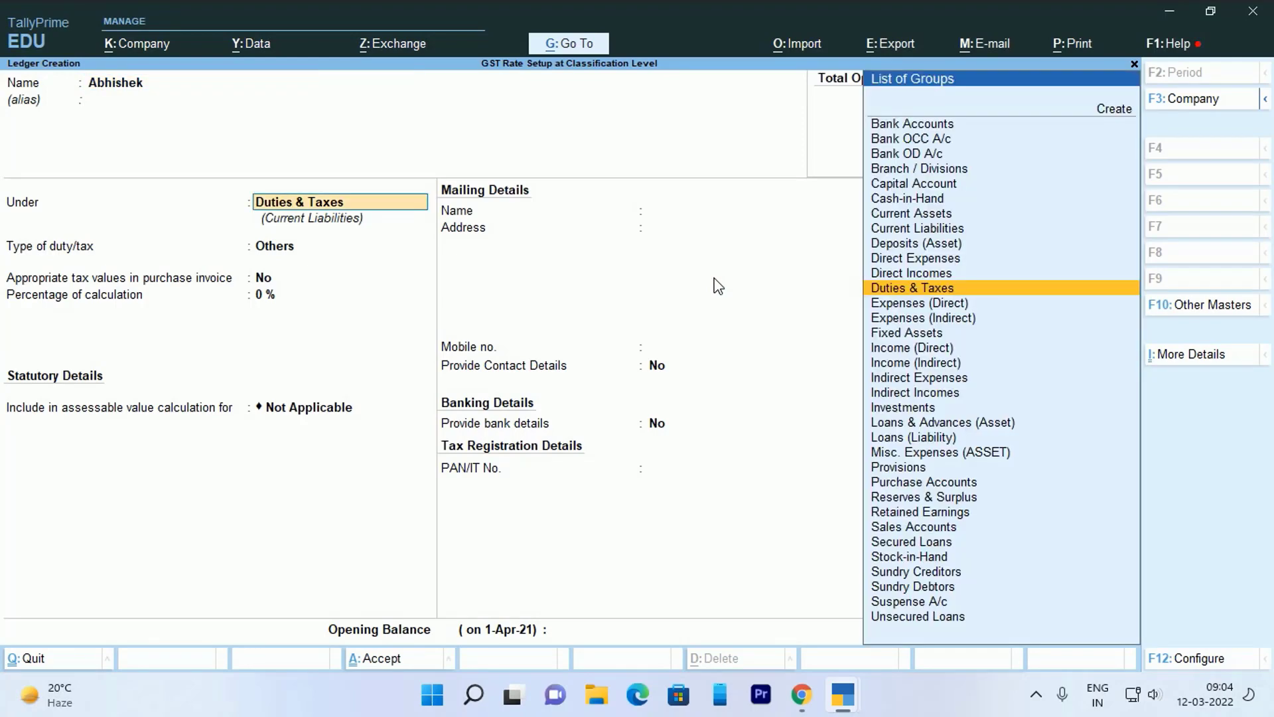
type("S")
key("Down")
key("Down")
key("Down")
key("Down")
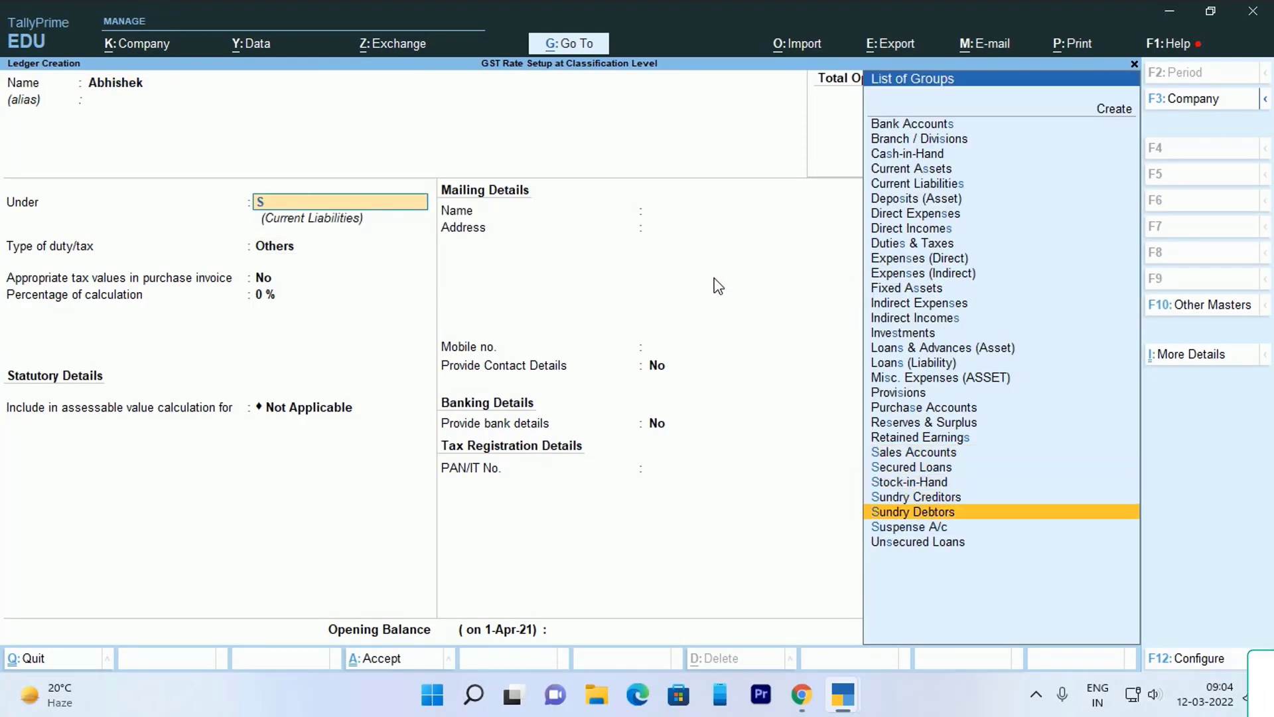
key("Return")
key("ctrl+a")
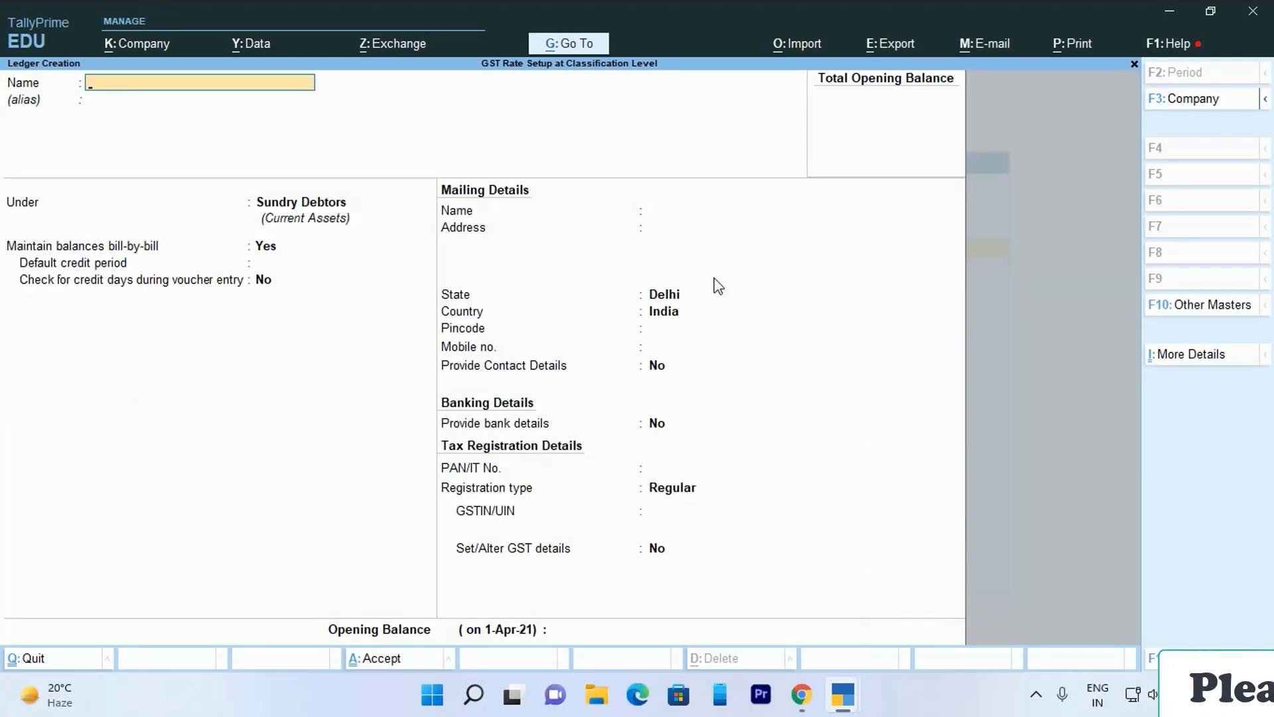
- Open the still-empty GST Classifications list
key("Escape")
key("Escape")
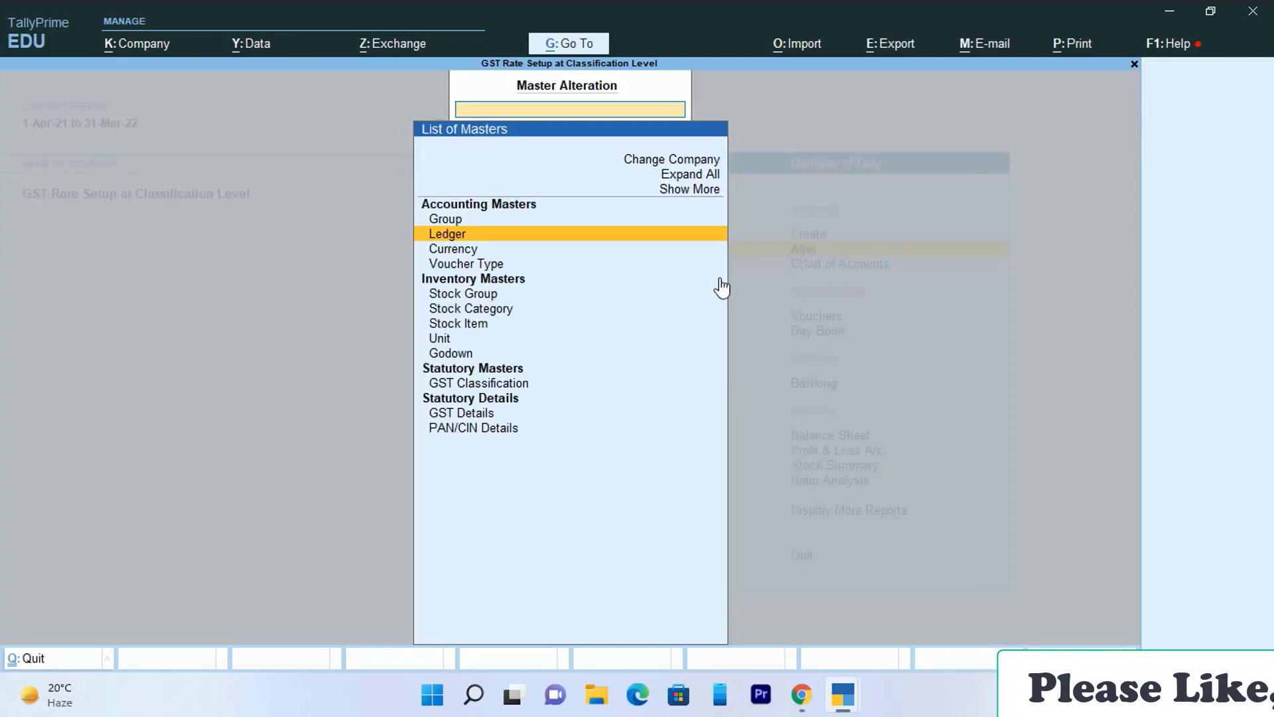
key("Down")
key("Down")
key("Down")
key("Down")
key("Down")
key("Down")
key("Down")
key("Down")
key("Down")
key("Down")
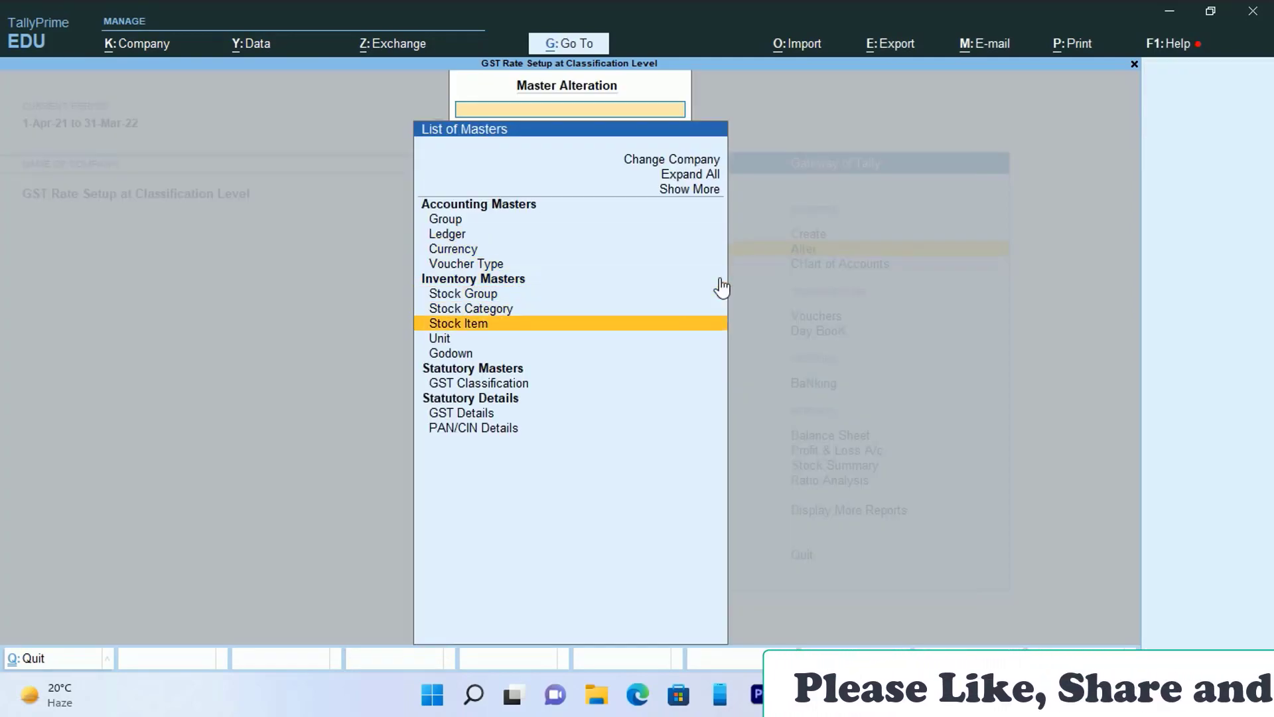
key("Return")
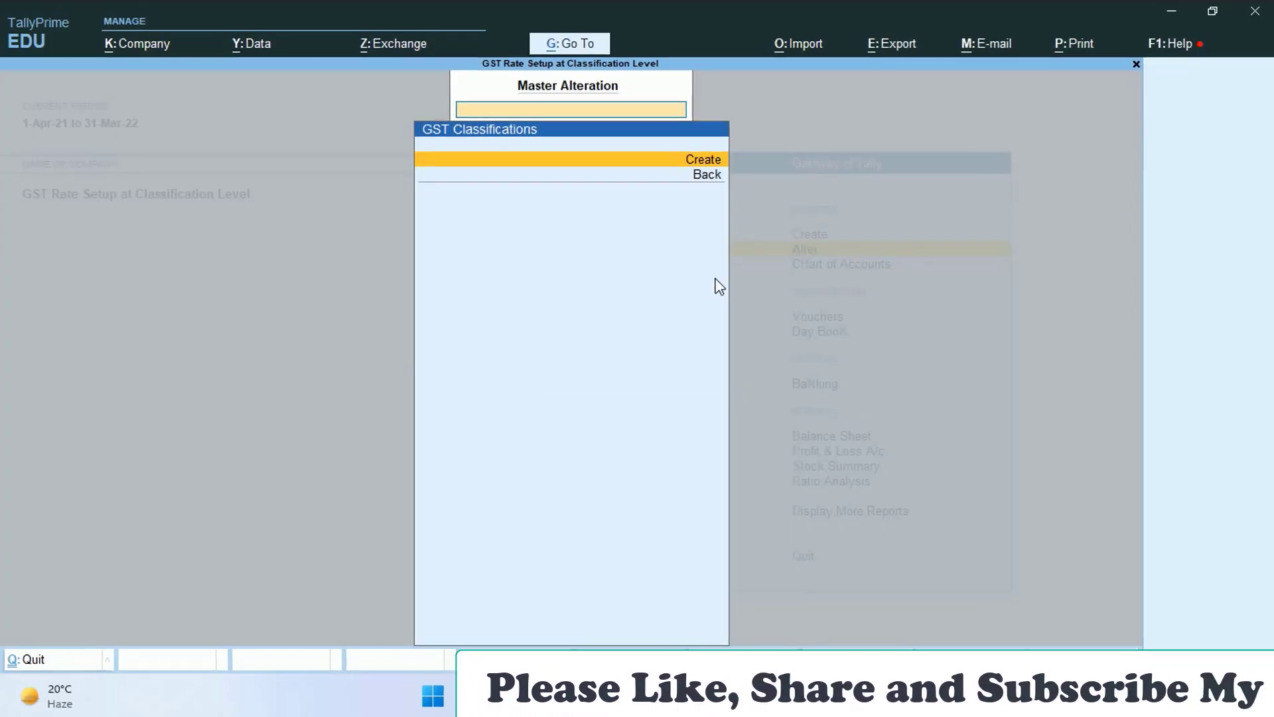
- Create classification HSN for Garment Item: description Garment, HSN 5421, Taxable, 12% IGST, 6% CGST/SGST
key("Return")
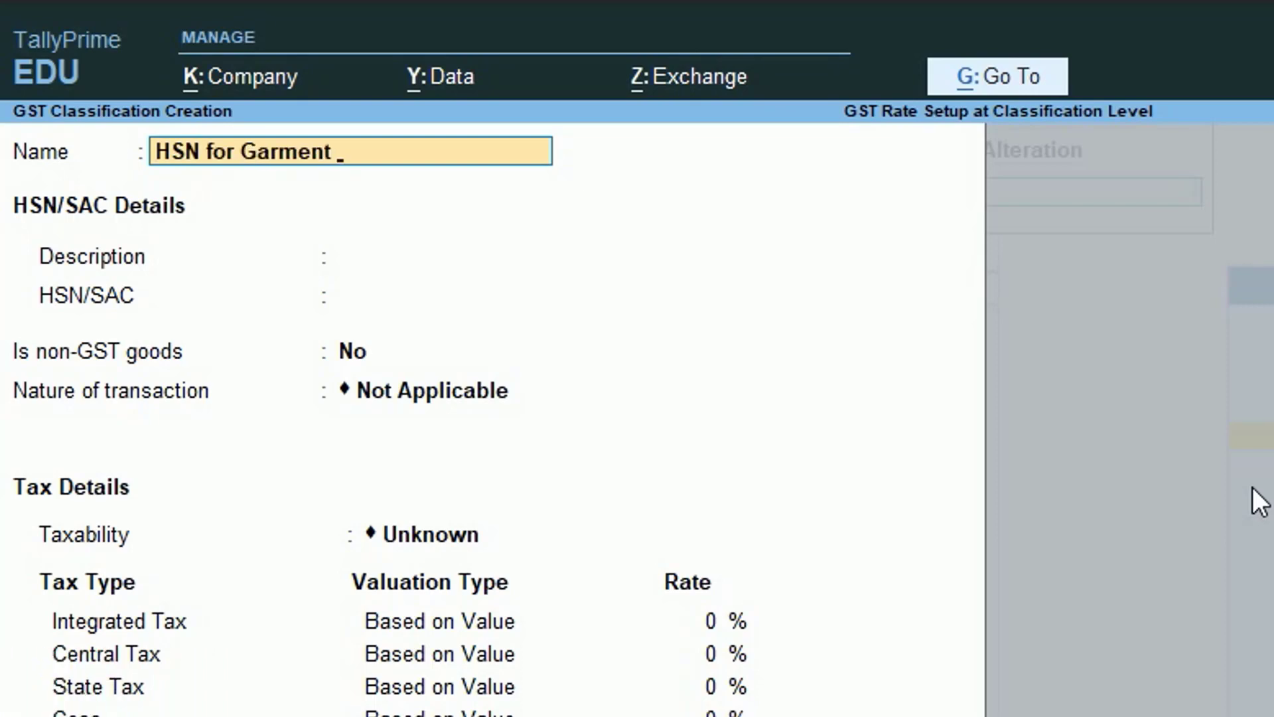
type("Item")
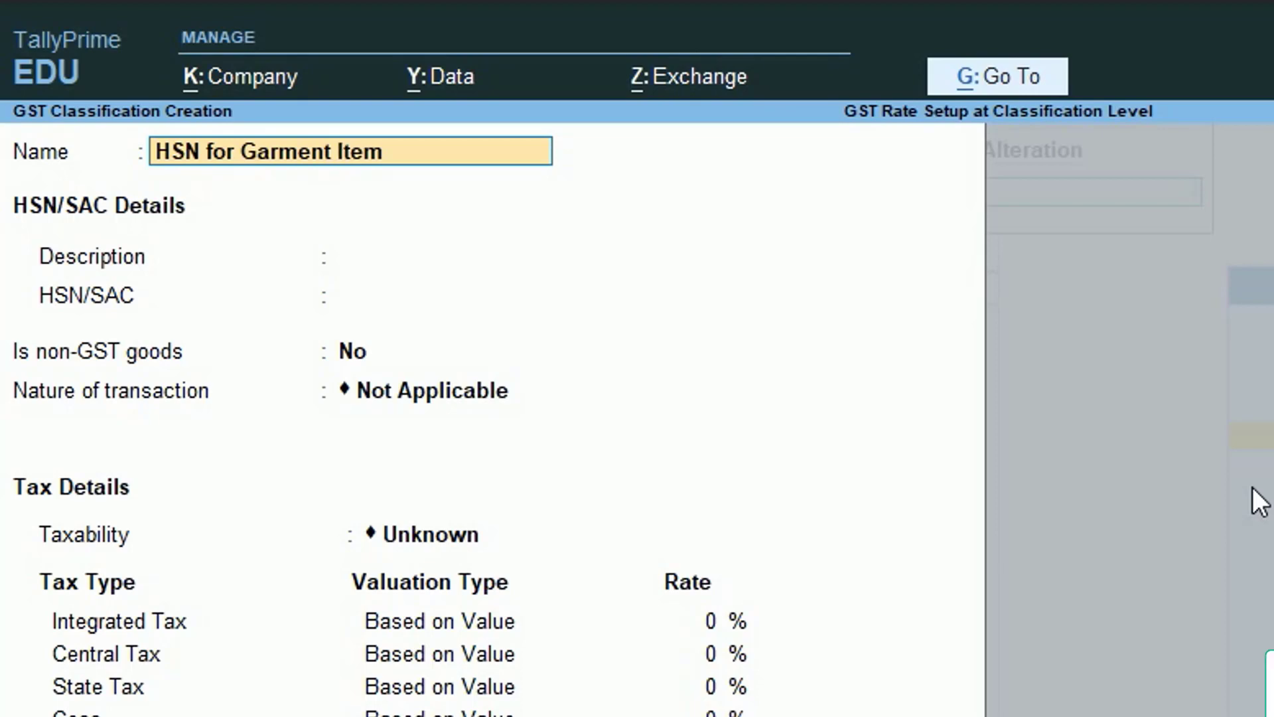
key("Return")
type("G")
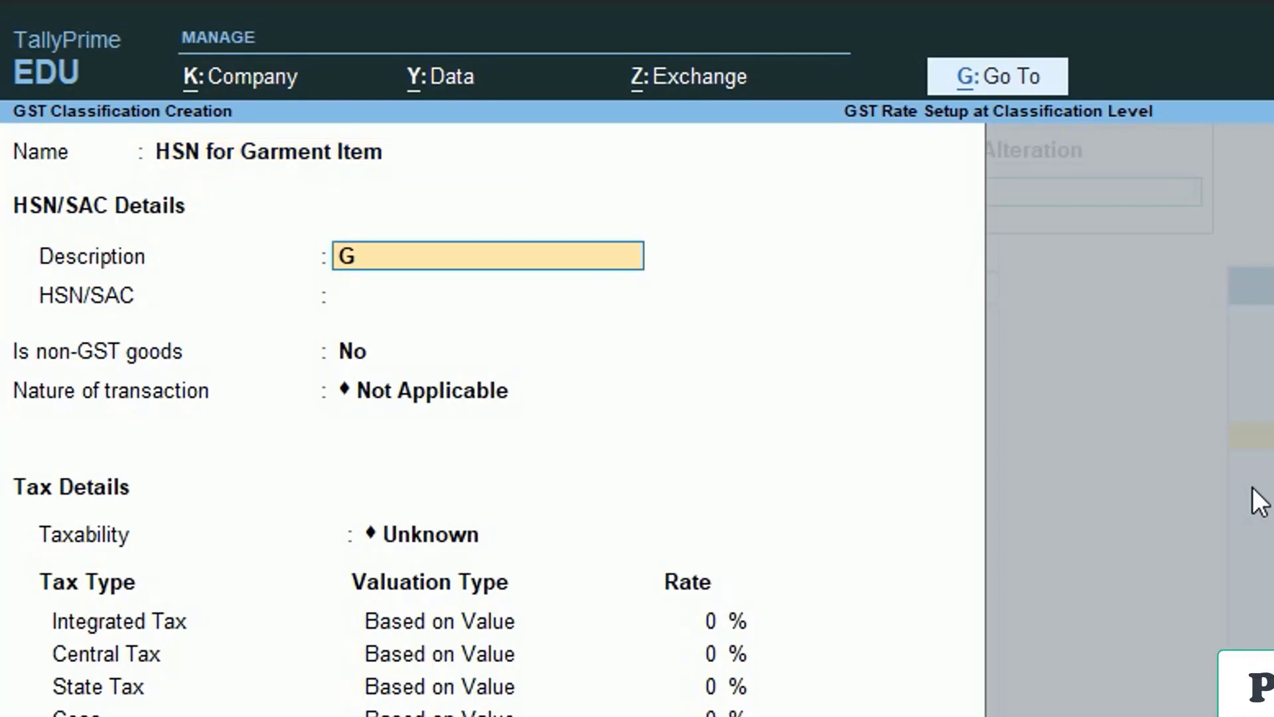
type("arment")
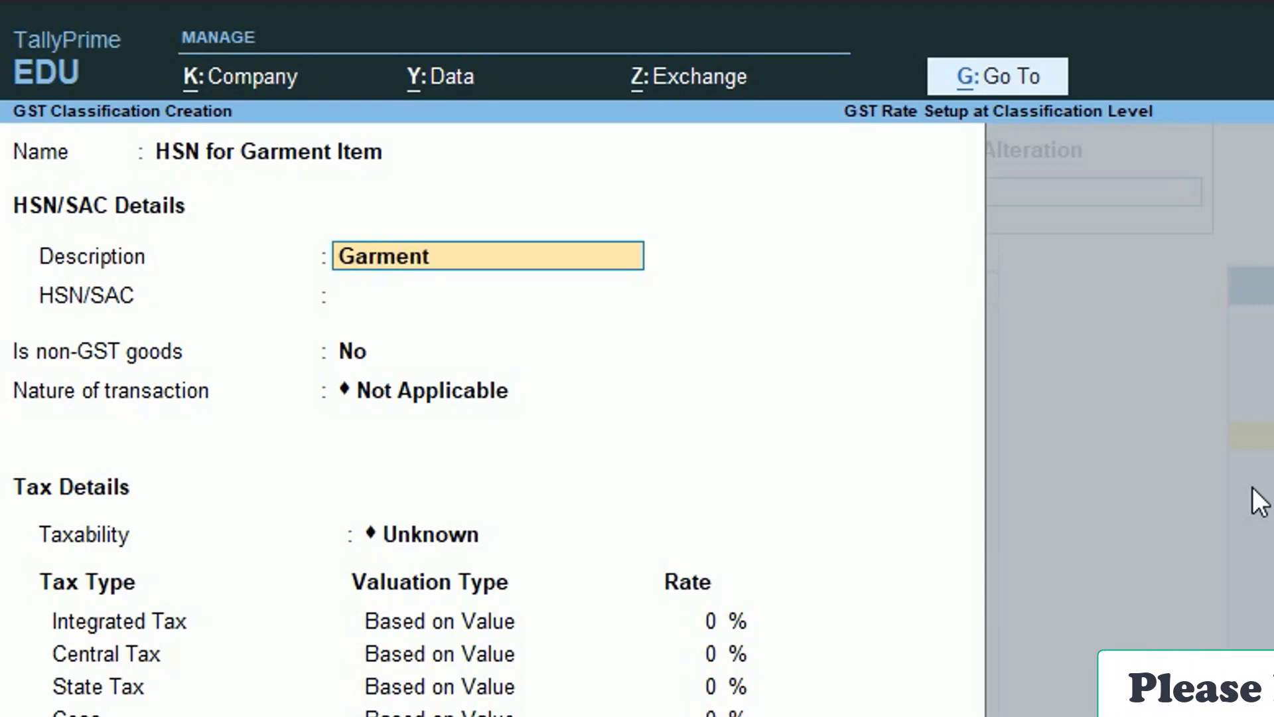
key("Return")
type("5421")
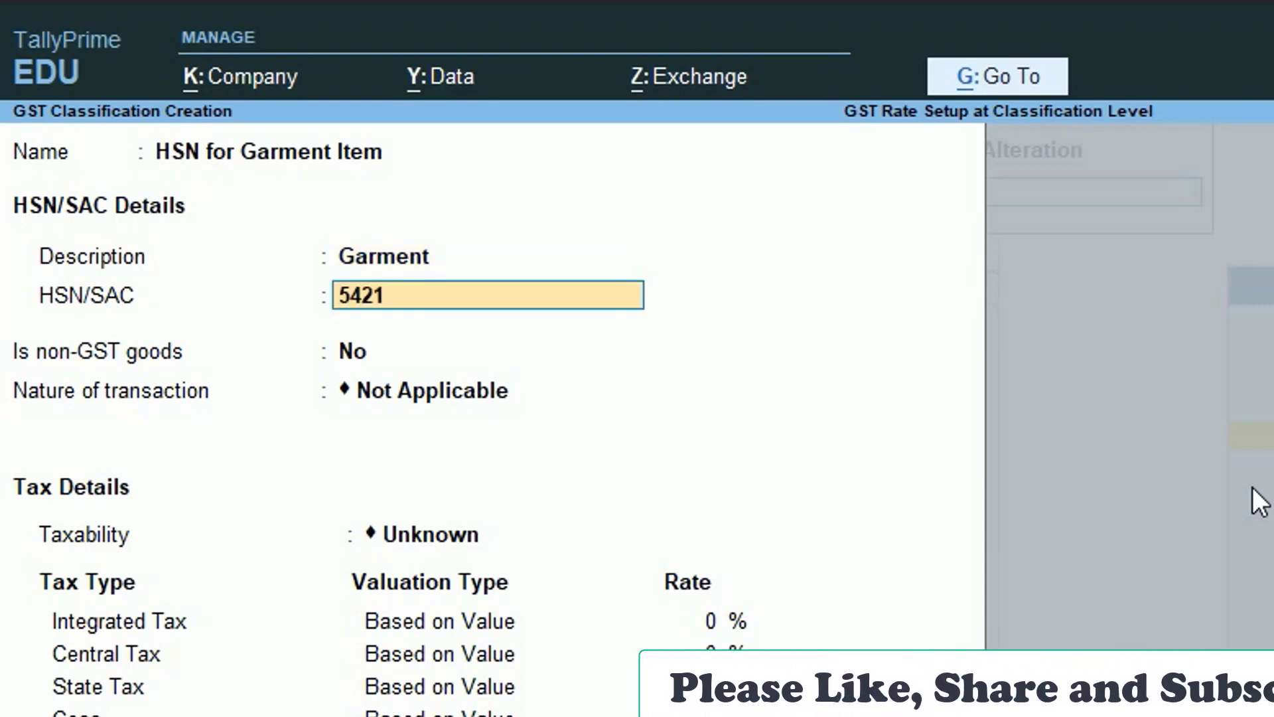
key("Return")
key("Return")
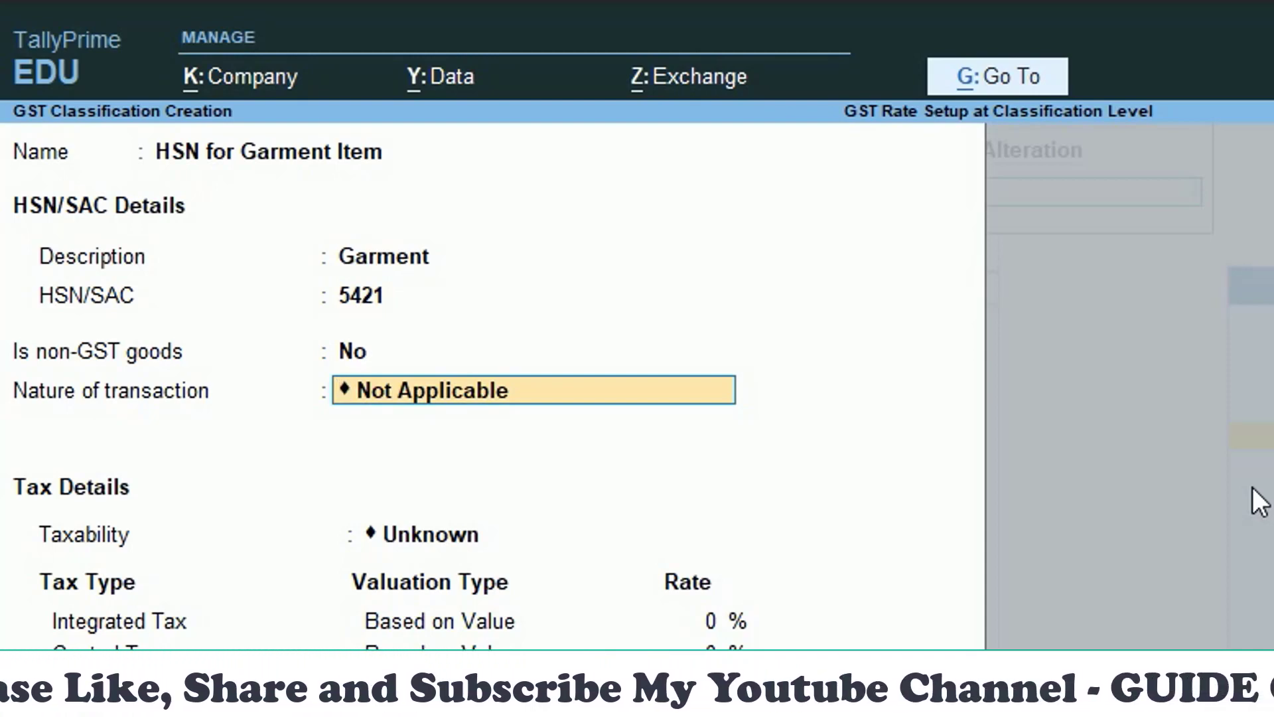
key("Return")
type("T")
key("Return")
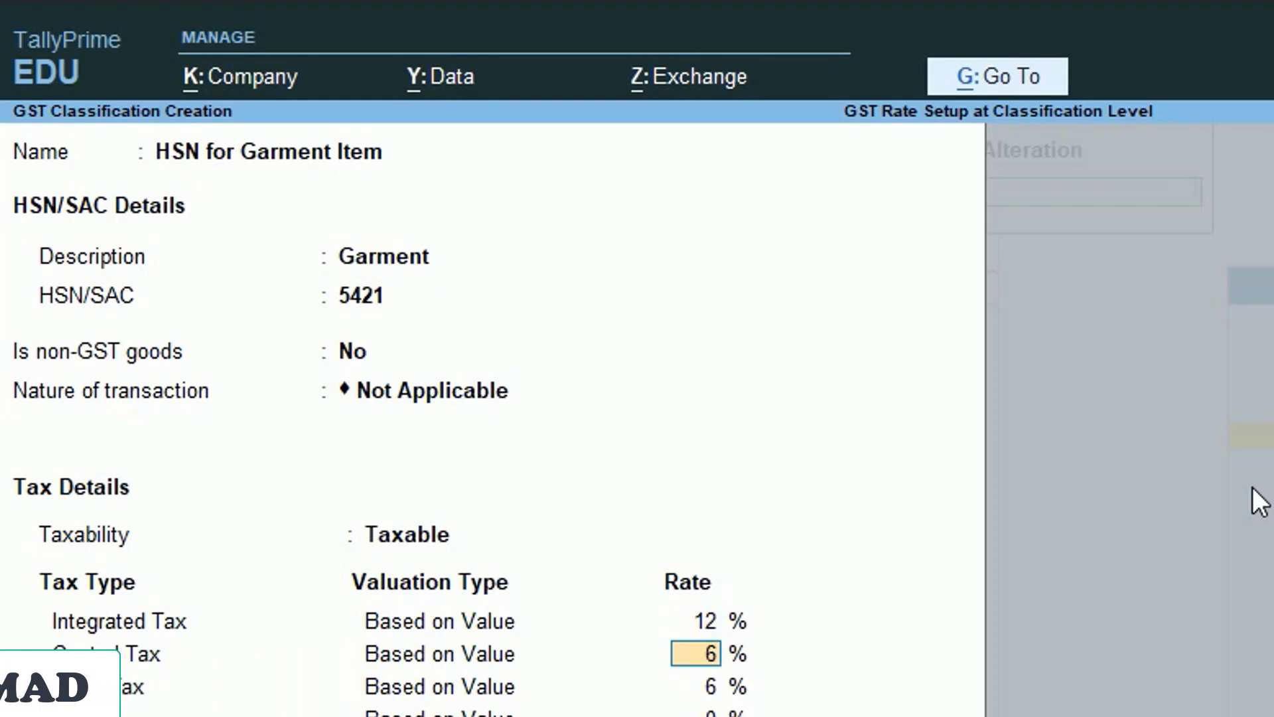
key("Return")
key("Return")
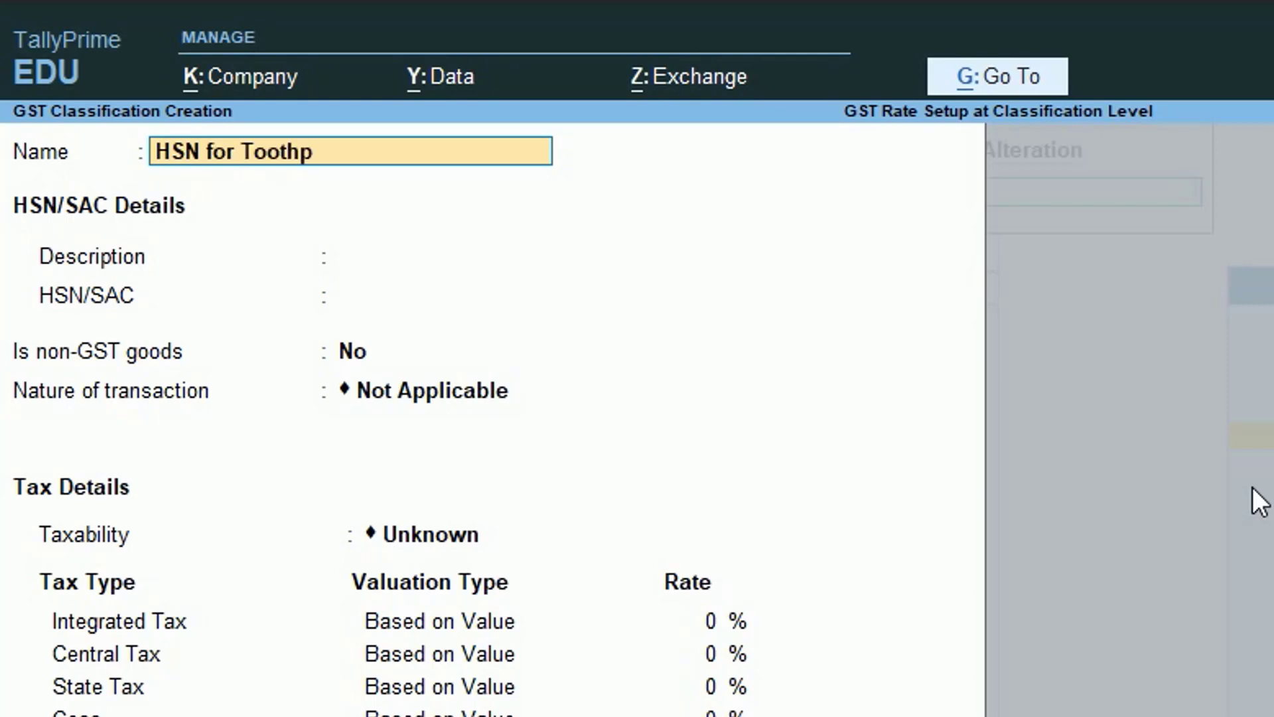
- Create HSN for Toothpaste Item with description Toothpaste, HSN 8547, Taxable at 18% IGST
type("HSN for Toothpaste Item")
key("Return")
key("Return")
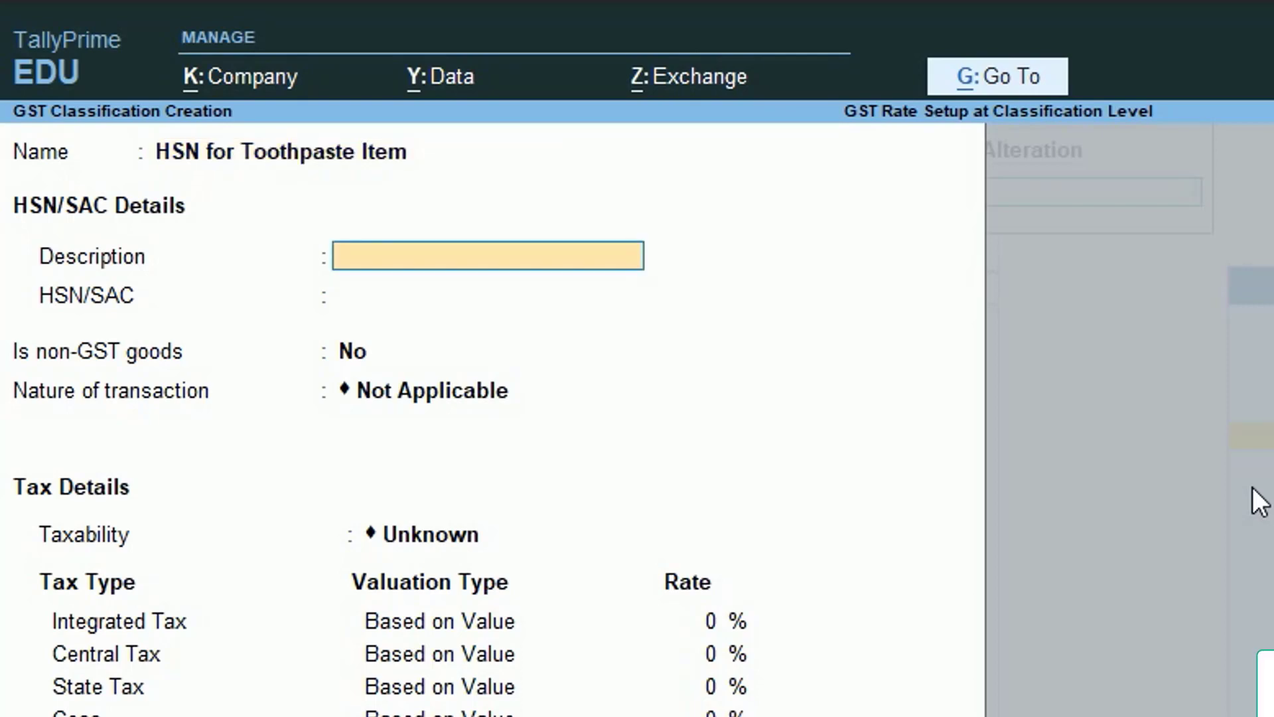
key("BackSpace")
type("To")
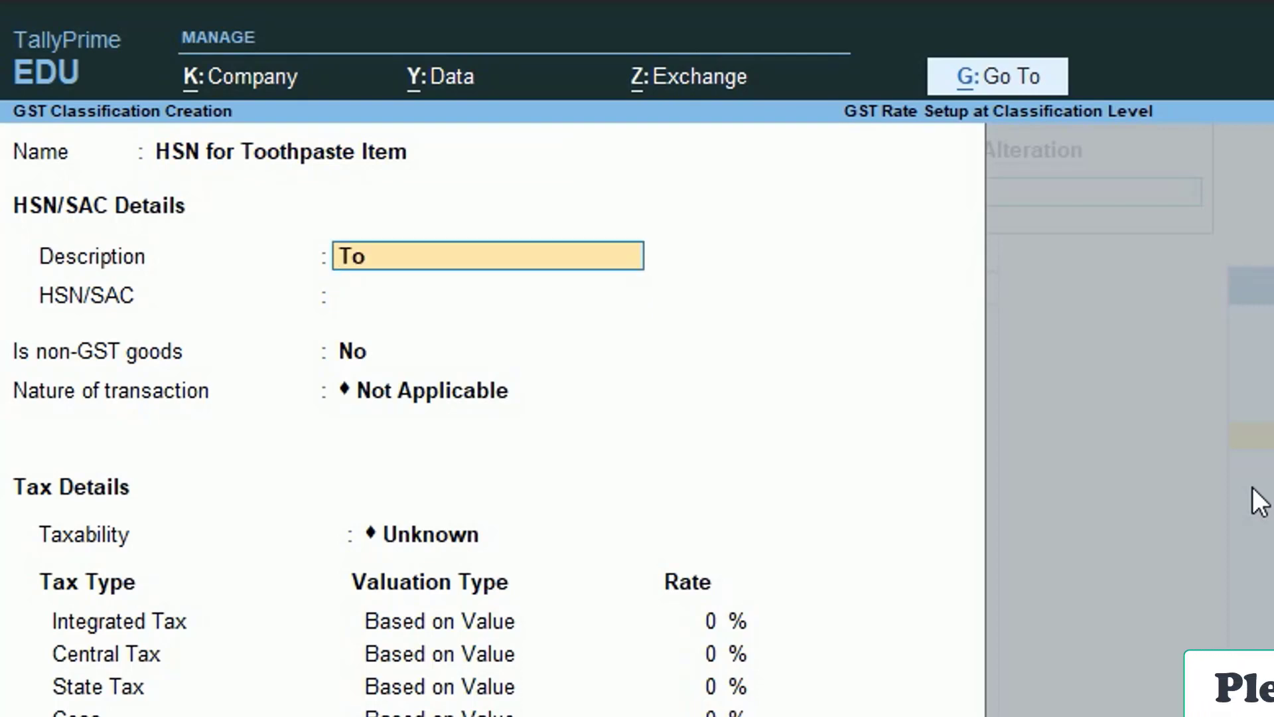
type("othpaste")
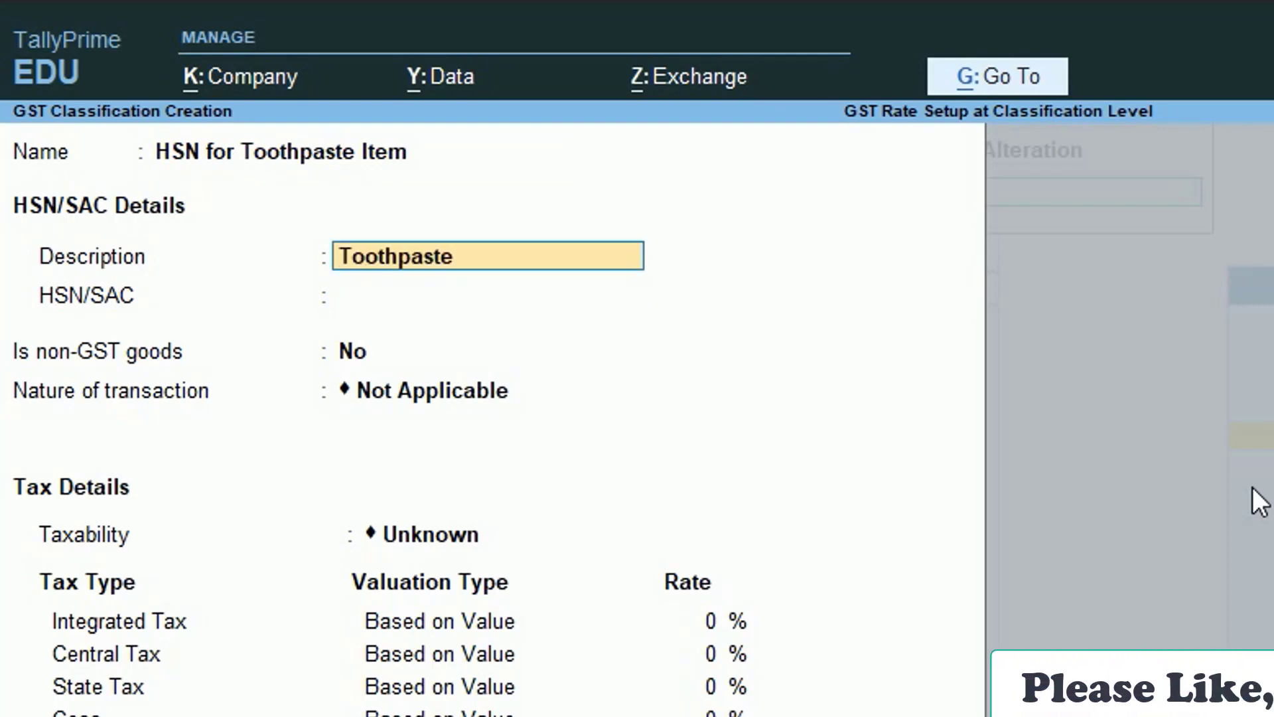
key("Return")
type("8547")
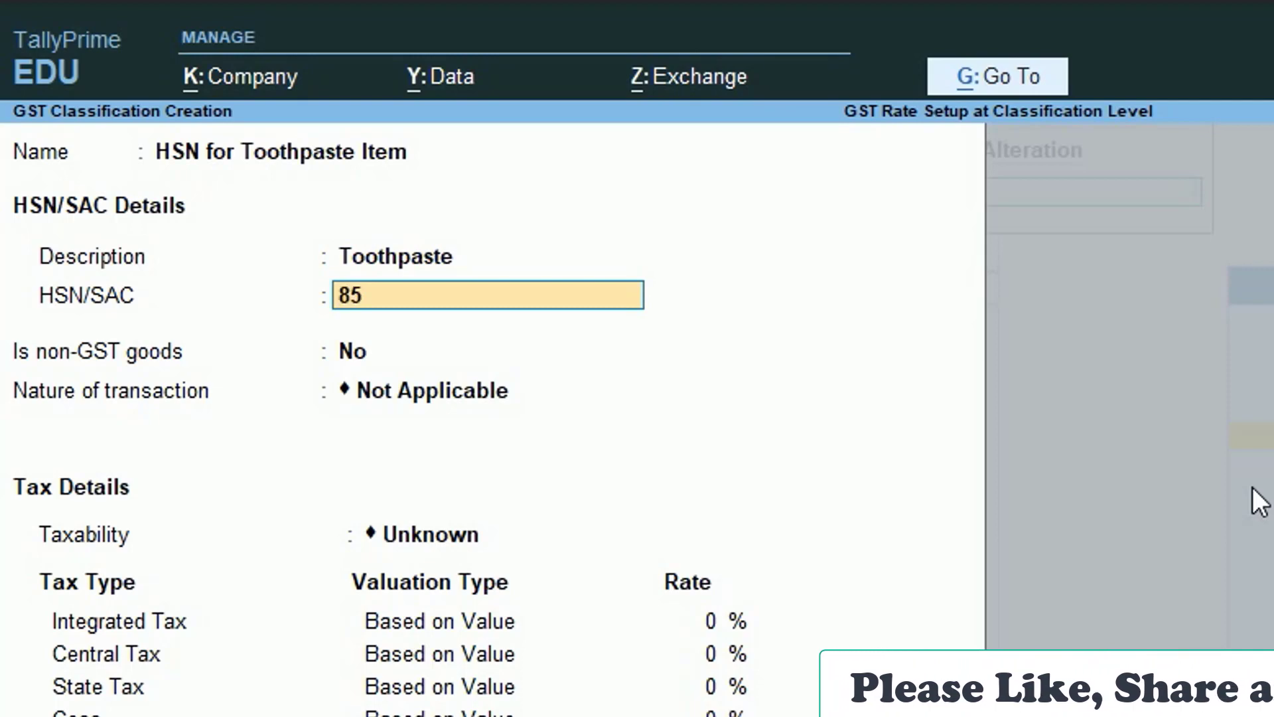
key("Return")
key("Return")
key("Return")
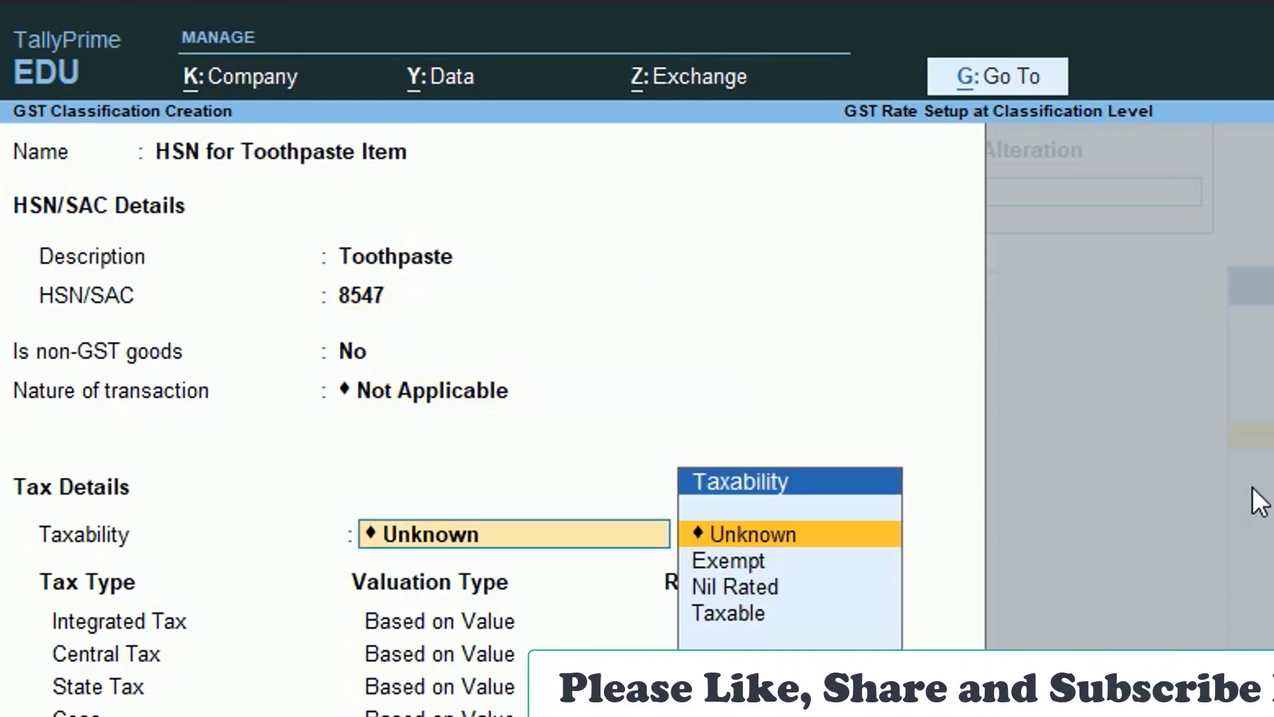
type("T")
key("Return")
type("1")
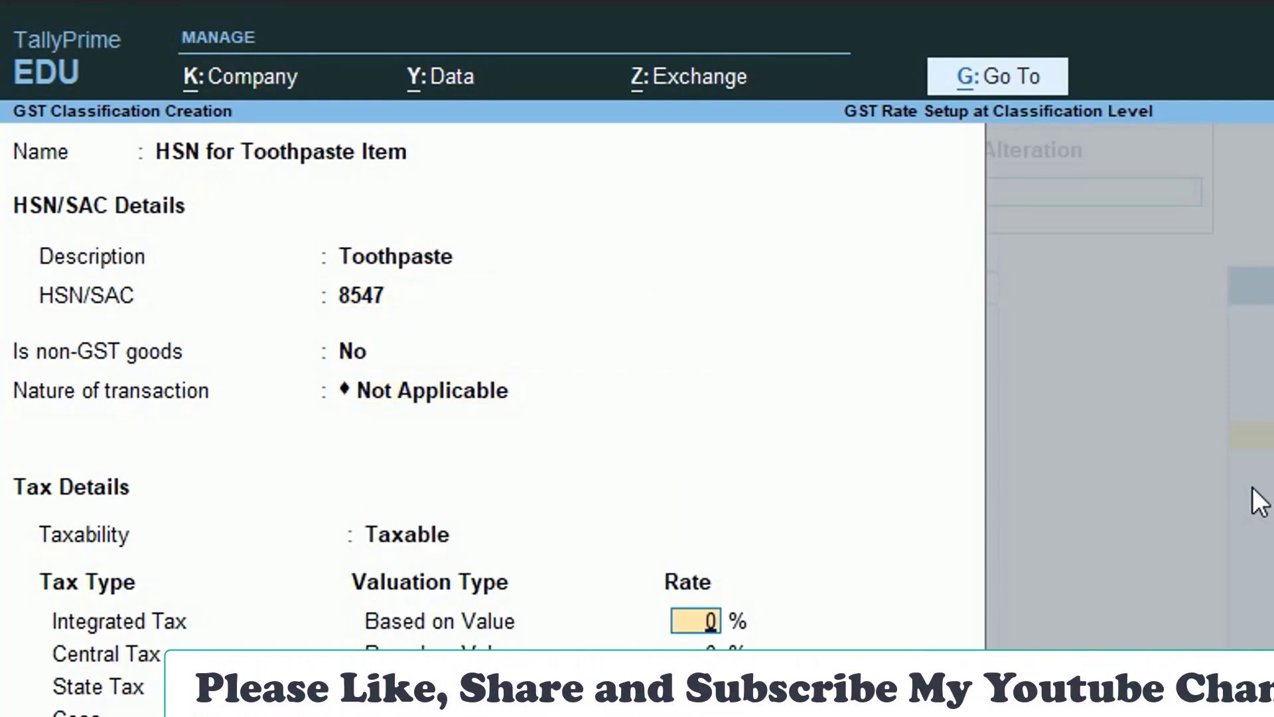
type("8")
key("Return")
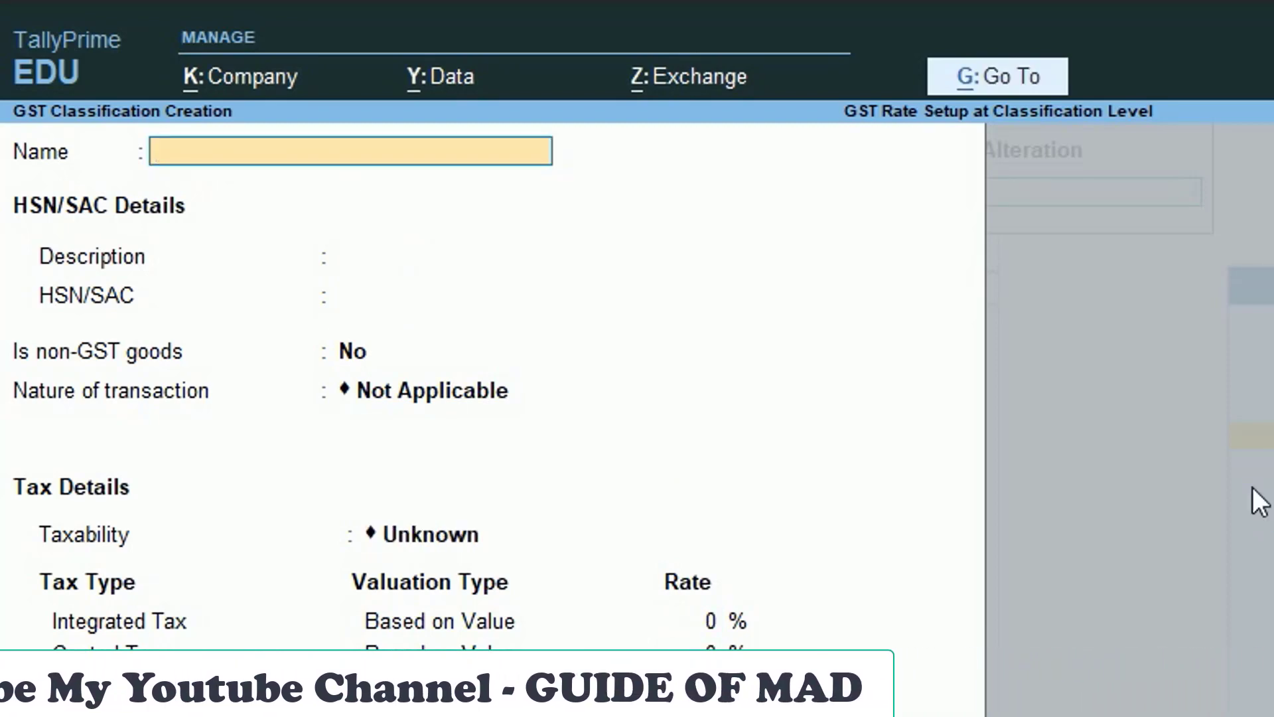
- Create HSN for Cosmetics Item (Cosmetics, HSN 9623, Taxable, 5% IGST), then close the blank form
type("HSN for Cre")
key("BackSpace")
key("BackSpace")
key("BackSpace")
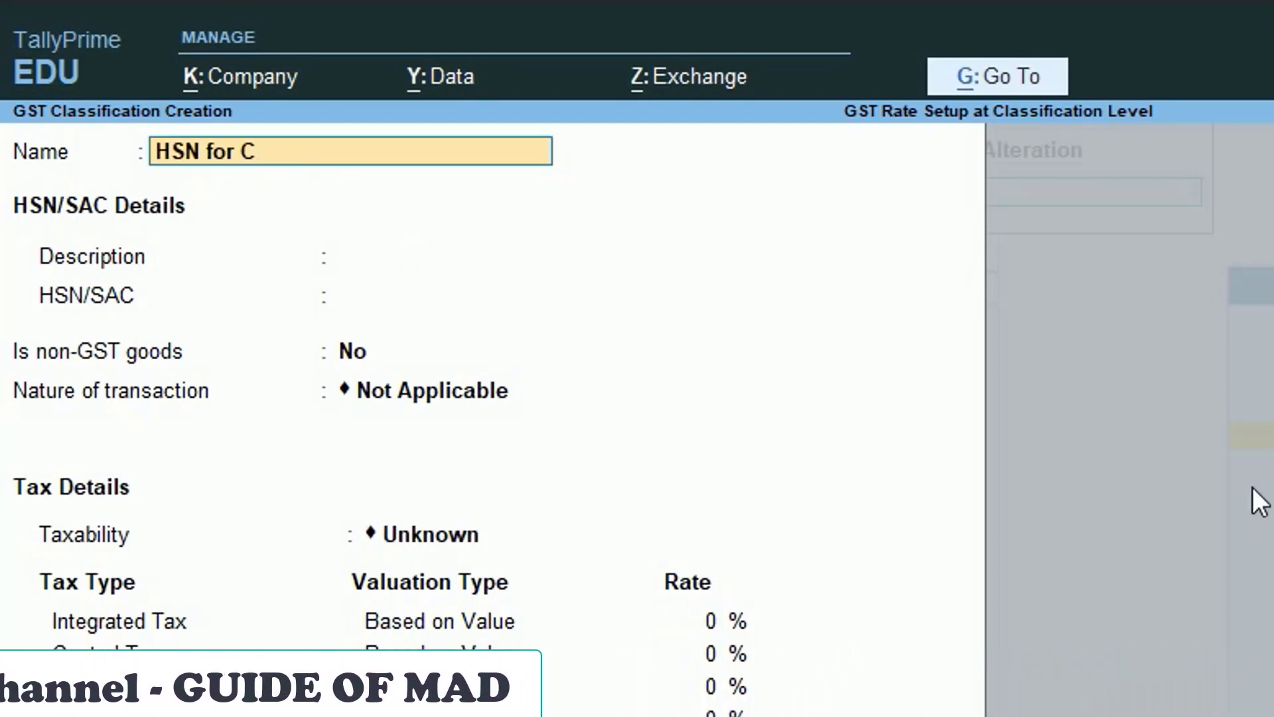
type("Cosme")
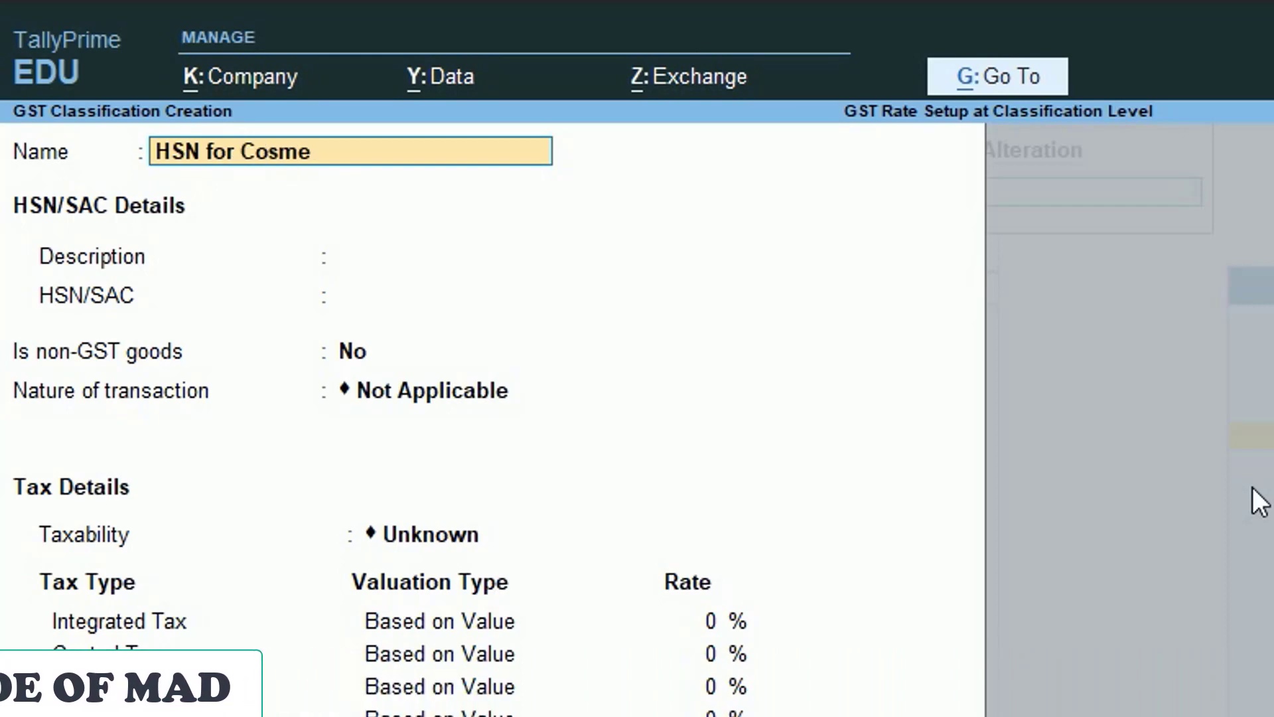
type("tics Item")
key("Return")
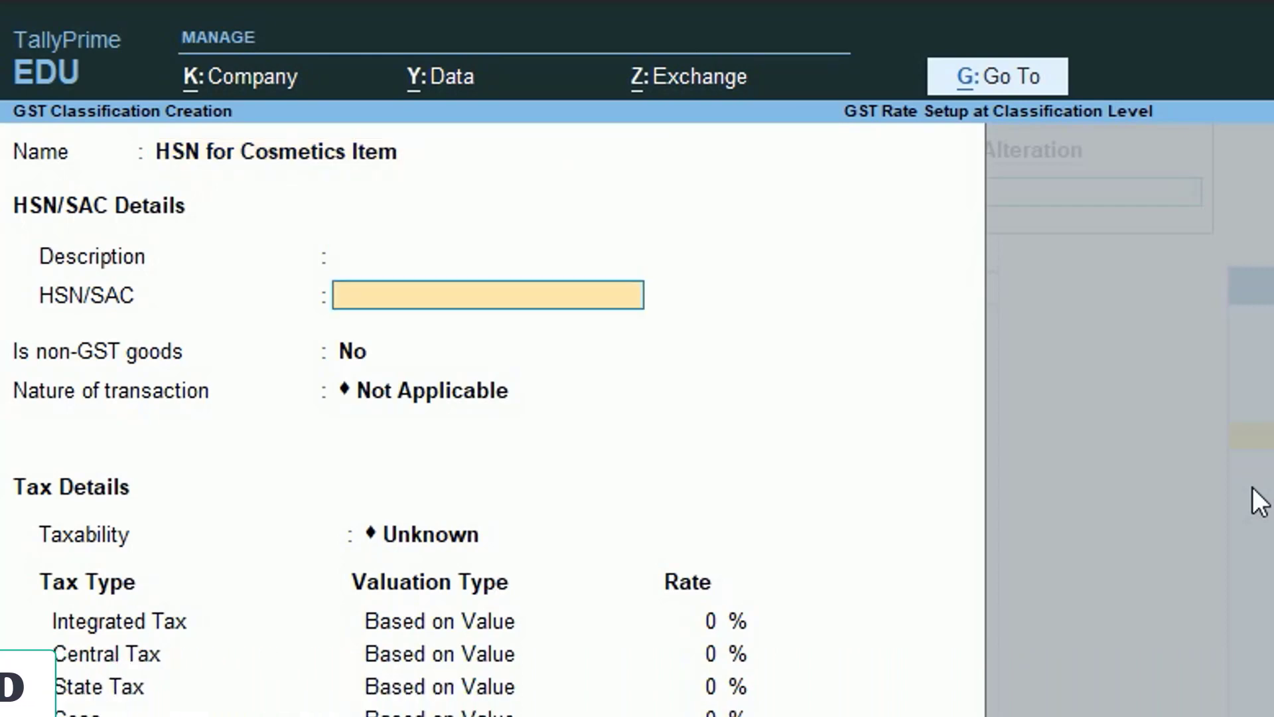
key("BackSpace")
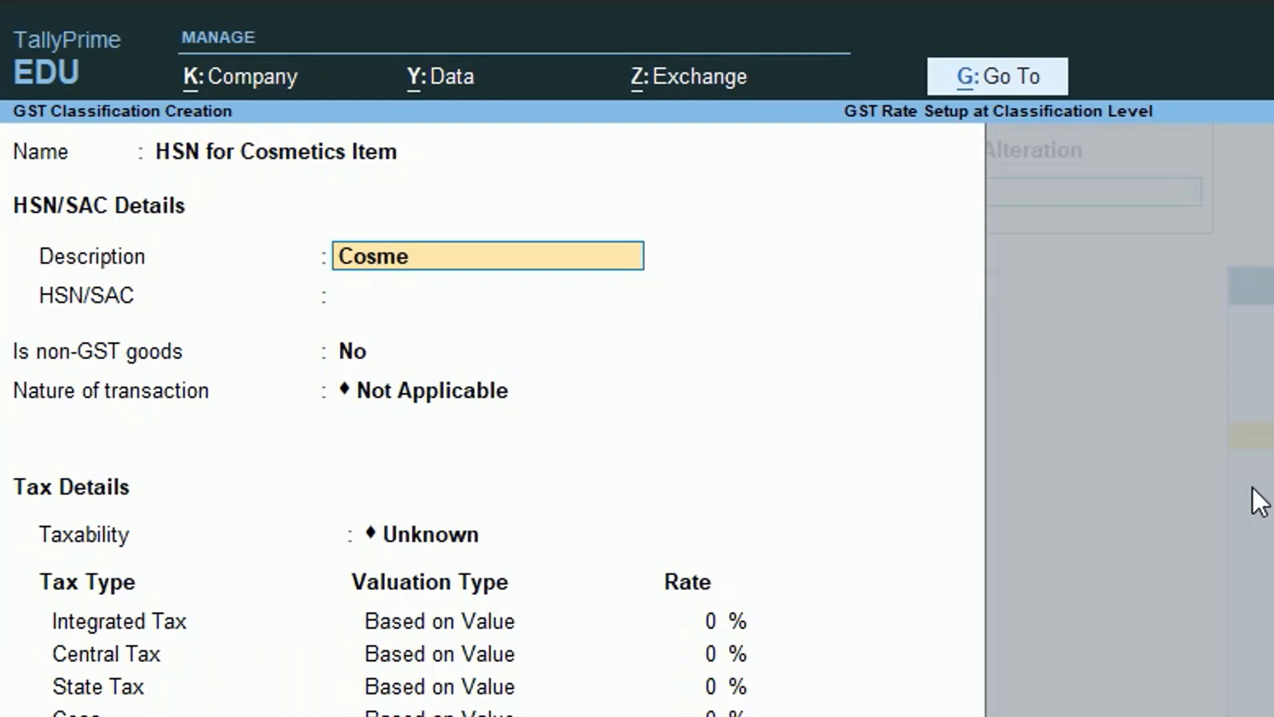
key("Return")
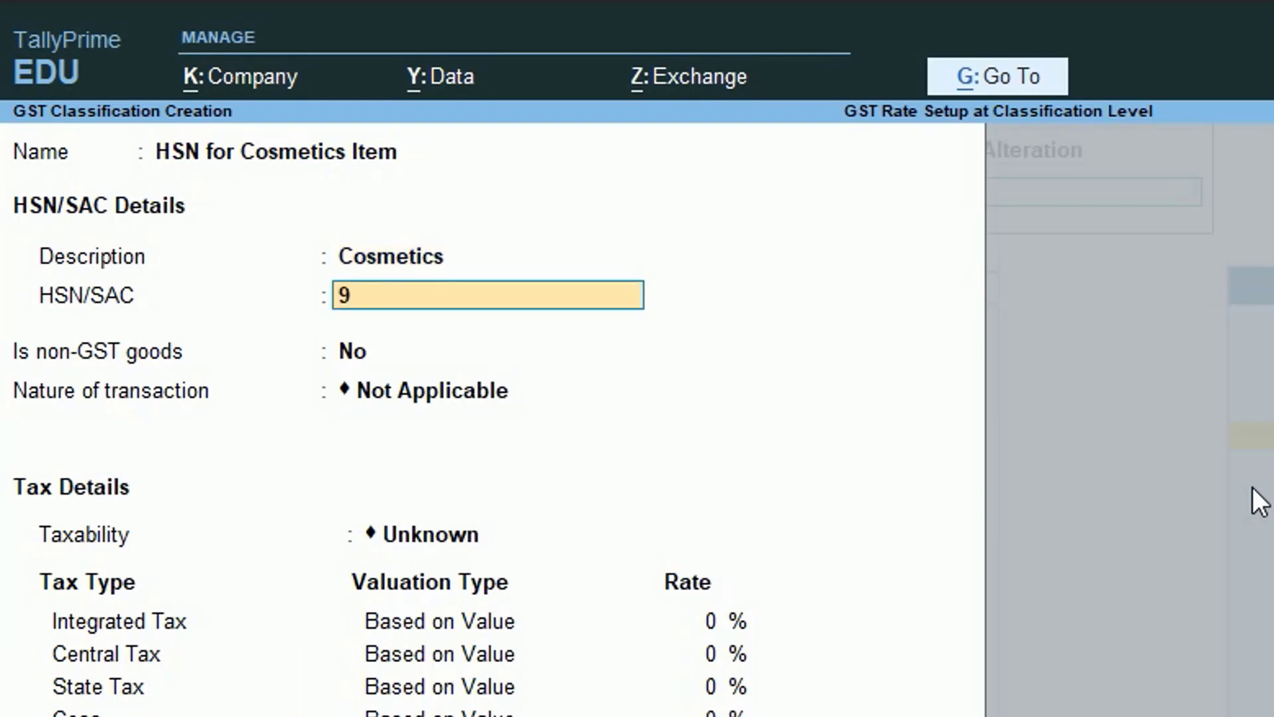
type("9623")
key("Return")
key("Return")
key("Return")
type("T")
key("Return")
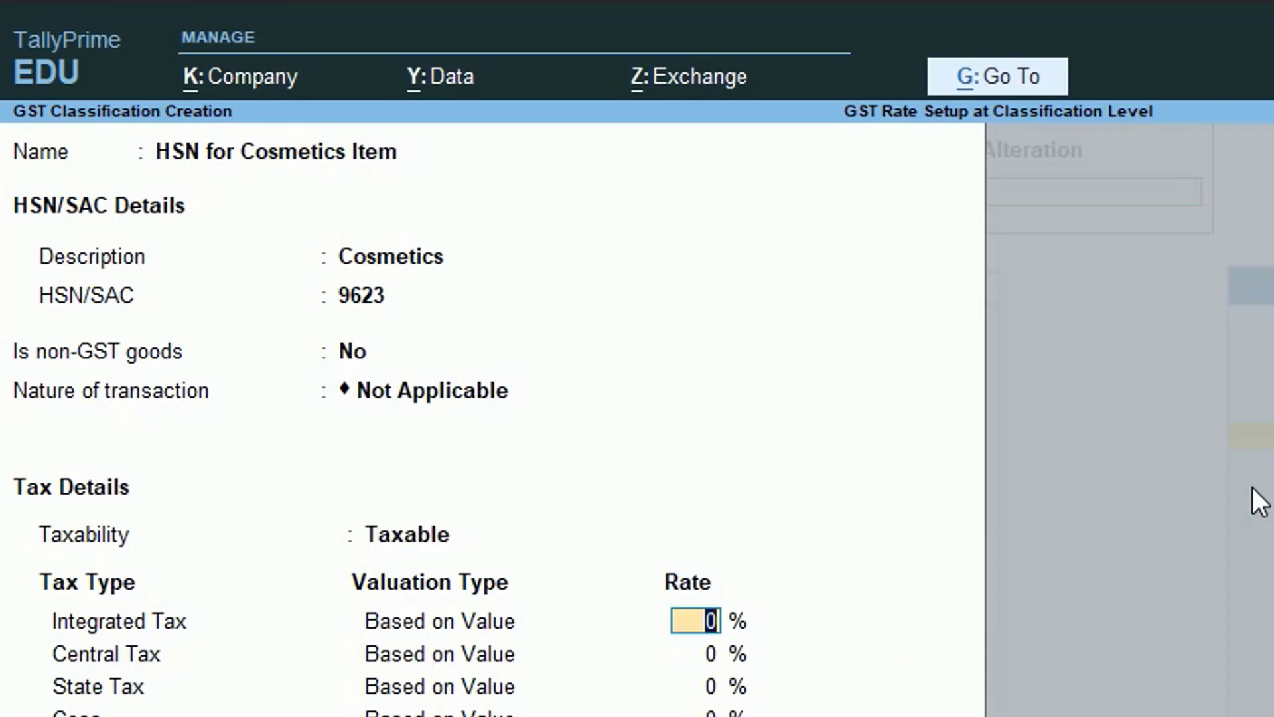
type("5")
key("Return")
key("Return")
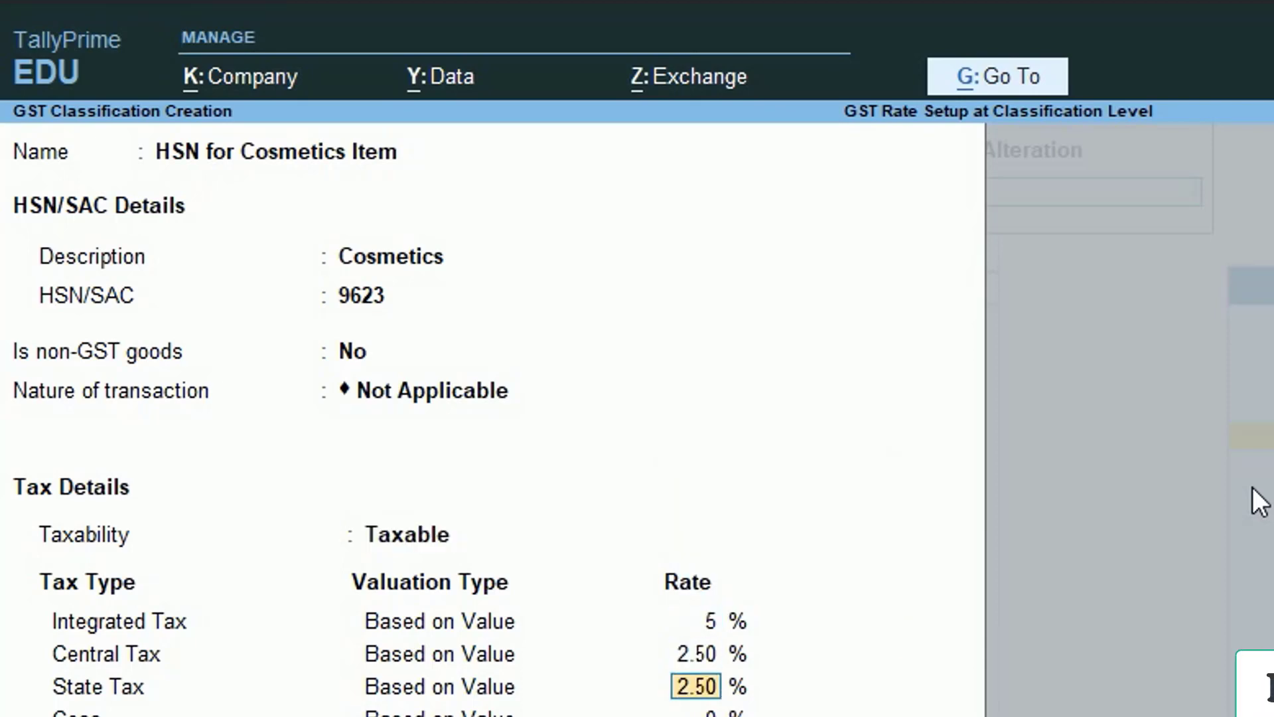
key("Return")
key("Return")
key("Return")
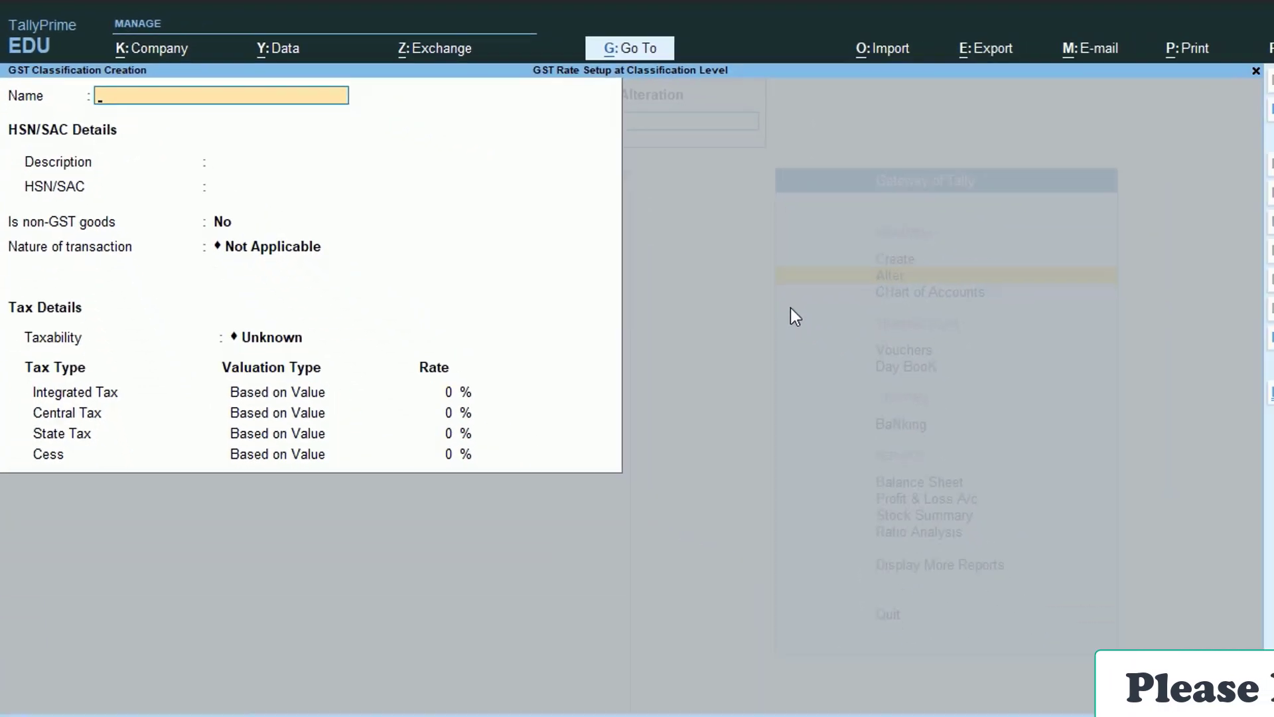
key("Escape")
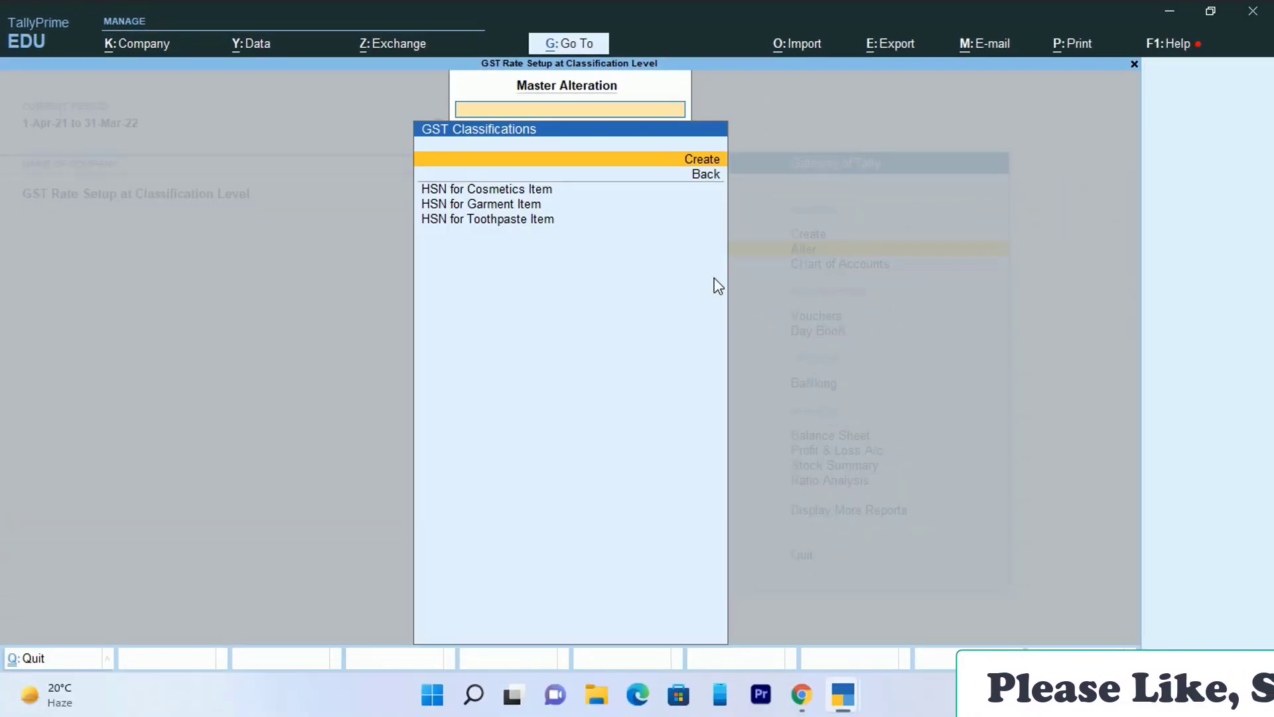
- Return to the Gateway of Tally, open a new Sales voucher, and bring up its F12 configuration
key("Down")
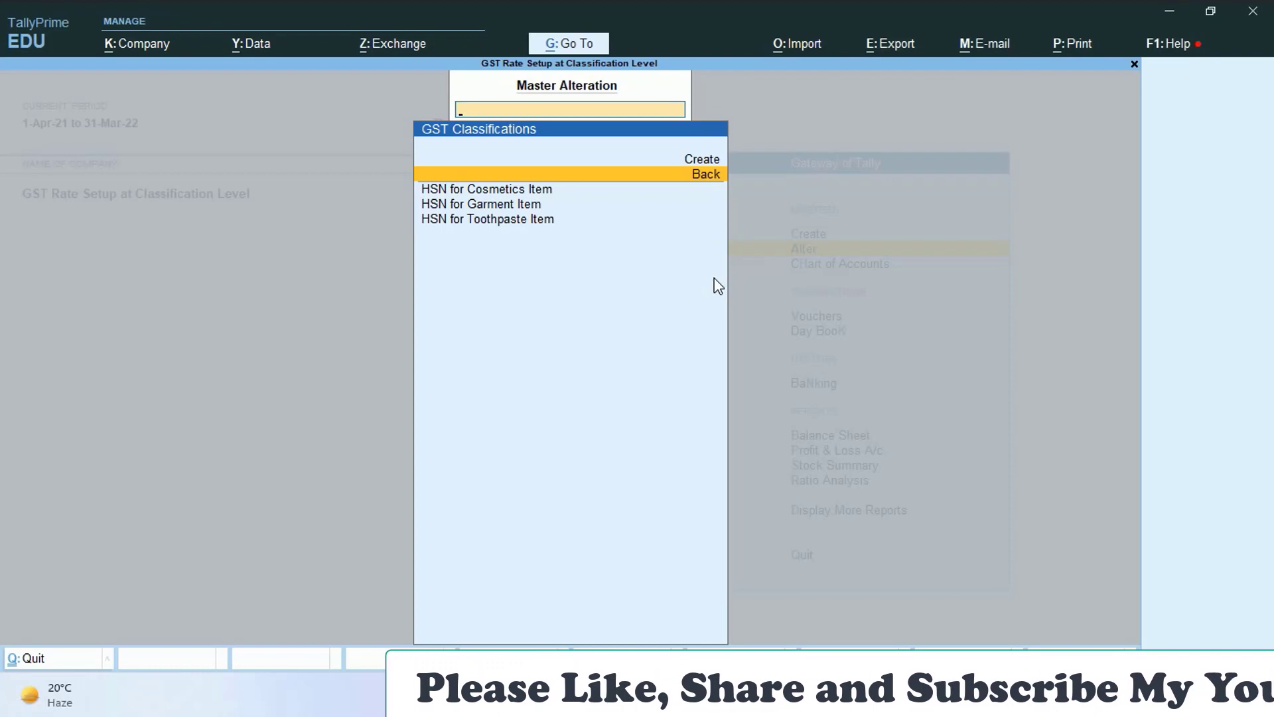
key("Return")
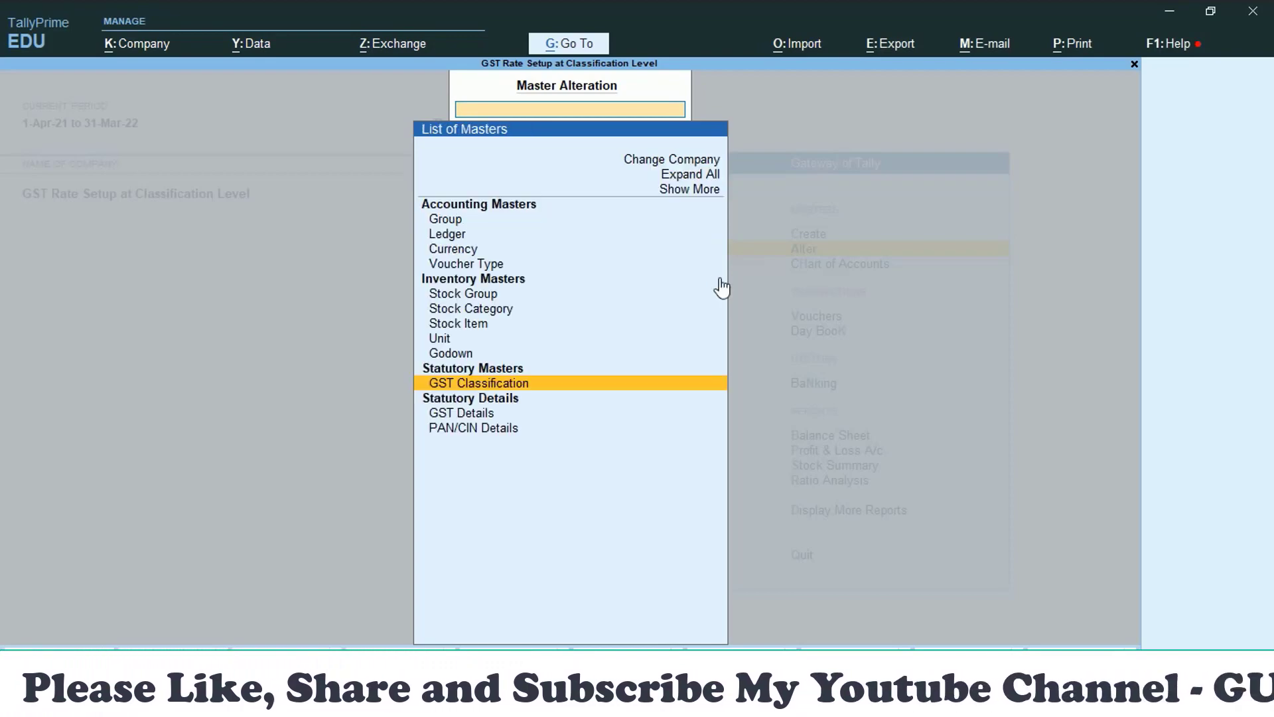
key("Escape")
key("Down")
key("Down")
key("Down")
key("Up")
key("Return")
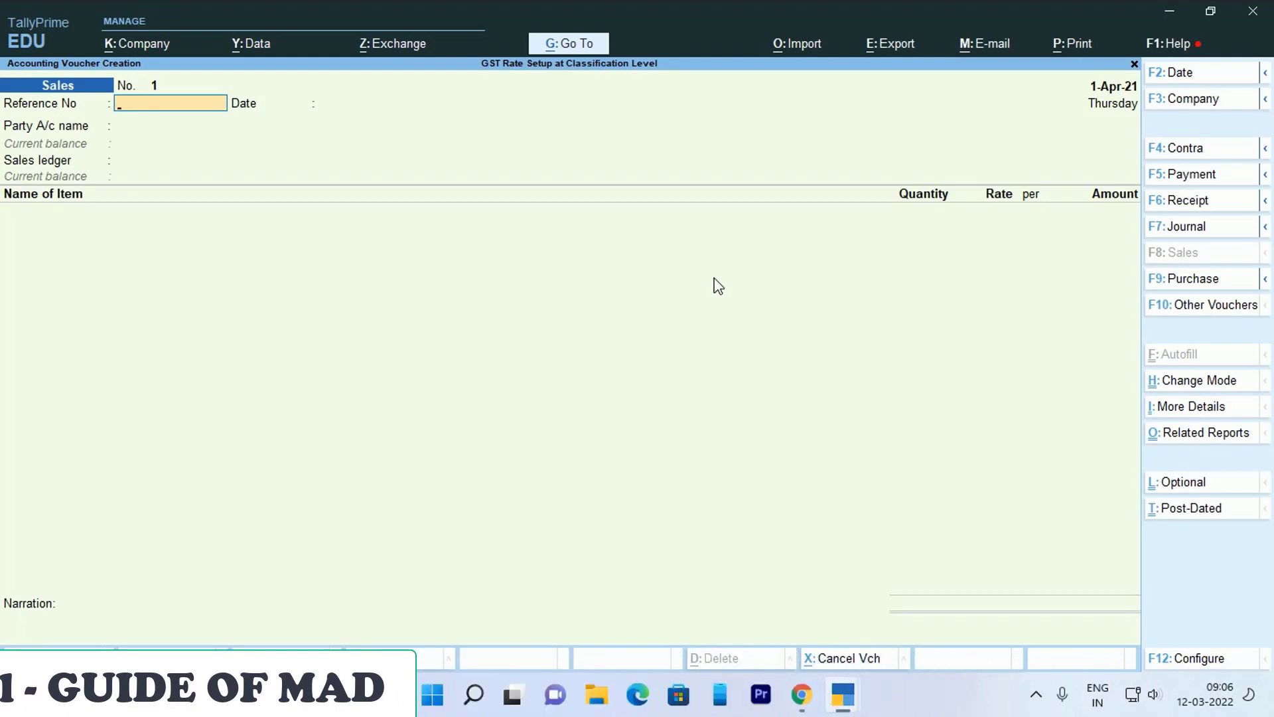
key("F12")
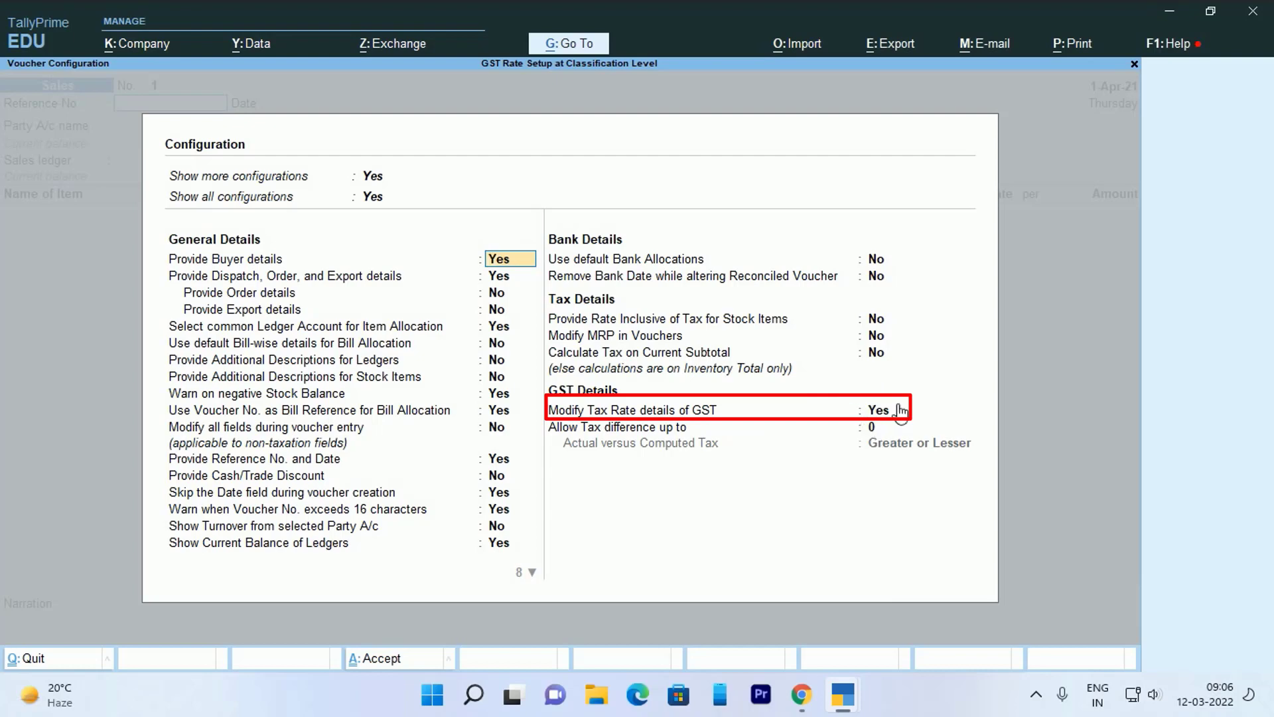
- Confirm both sales and purchase voucher configurations allow modifying GST tax-rate details
type("a")
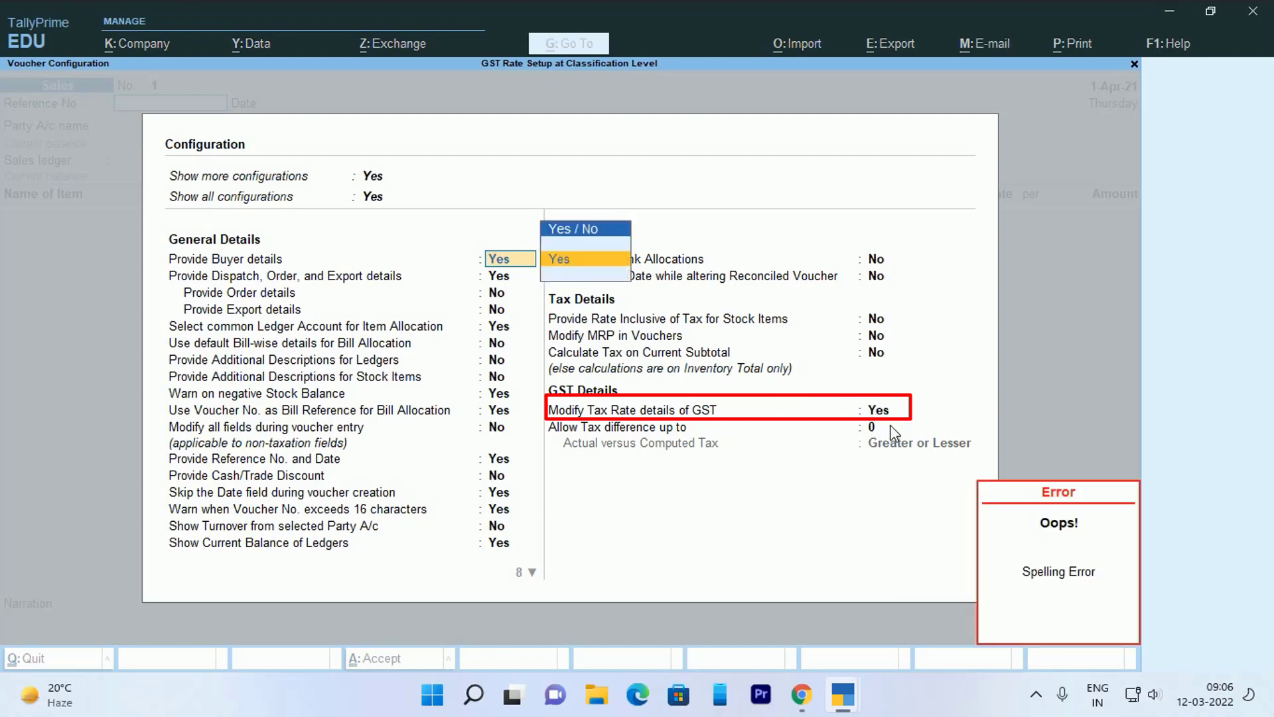
key("ctrl+a")
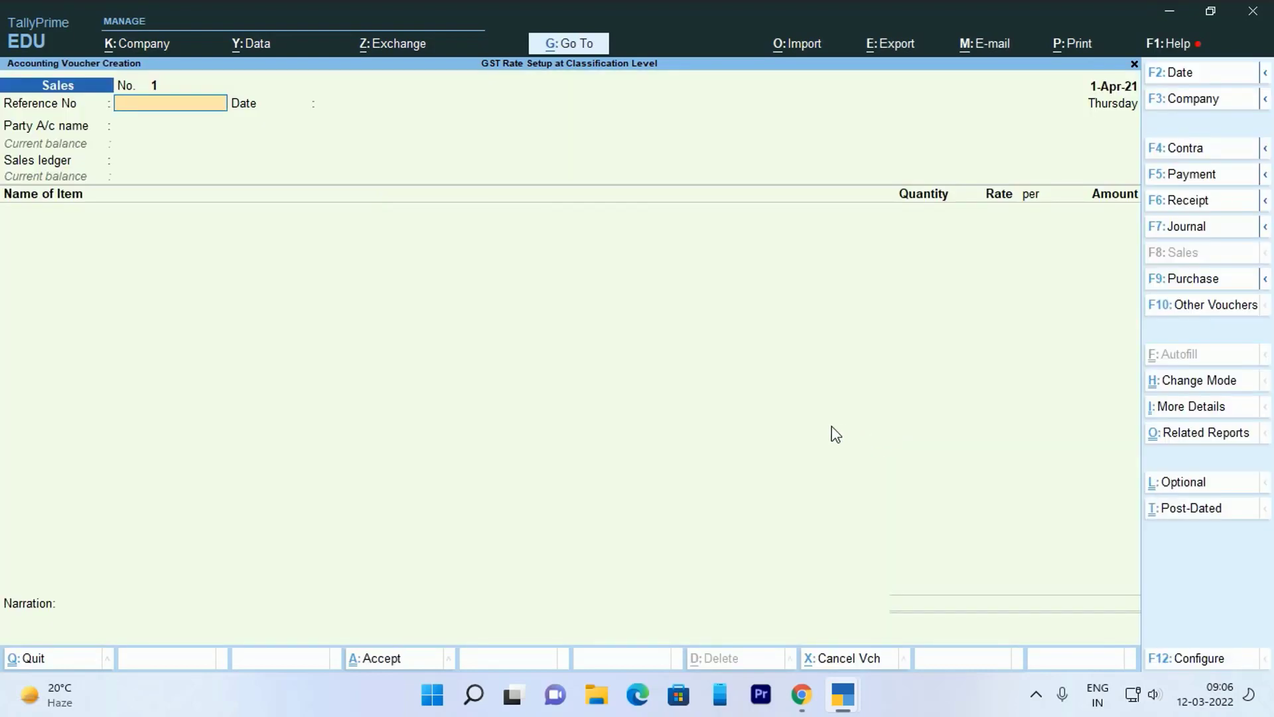
key("F9")
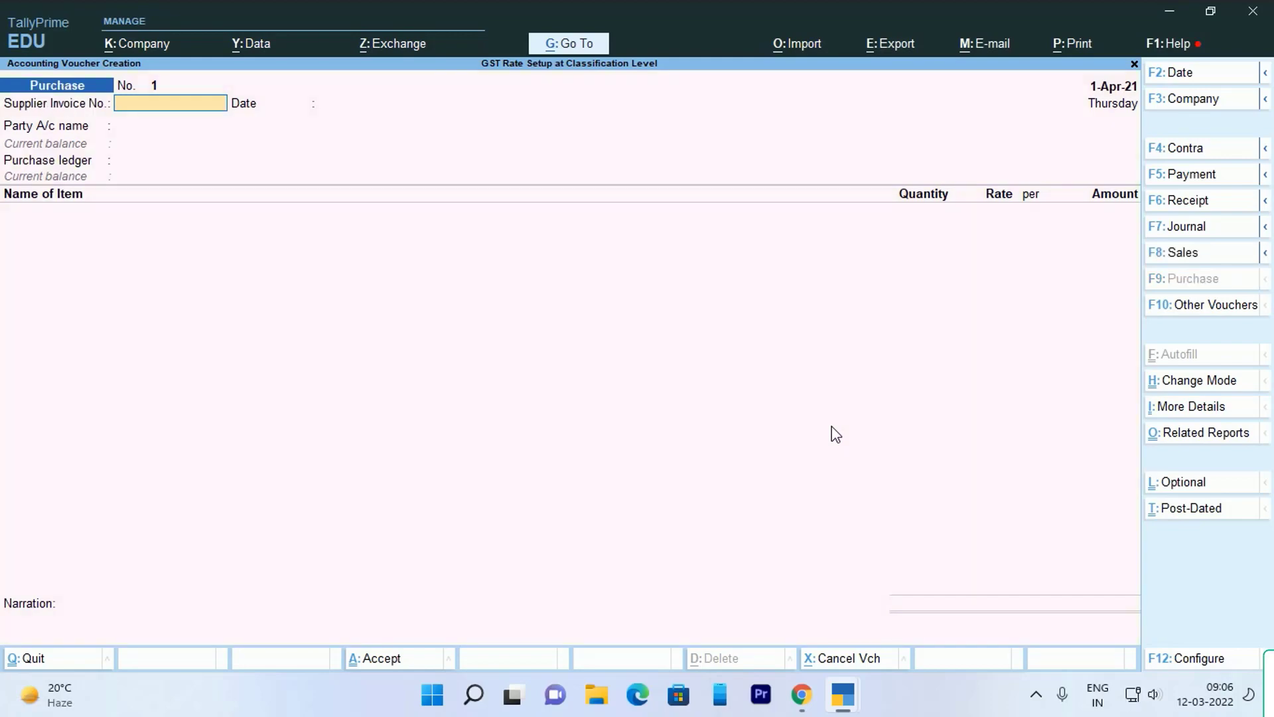
key("F12")
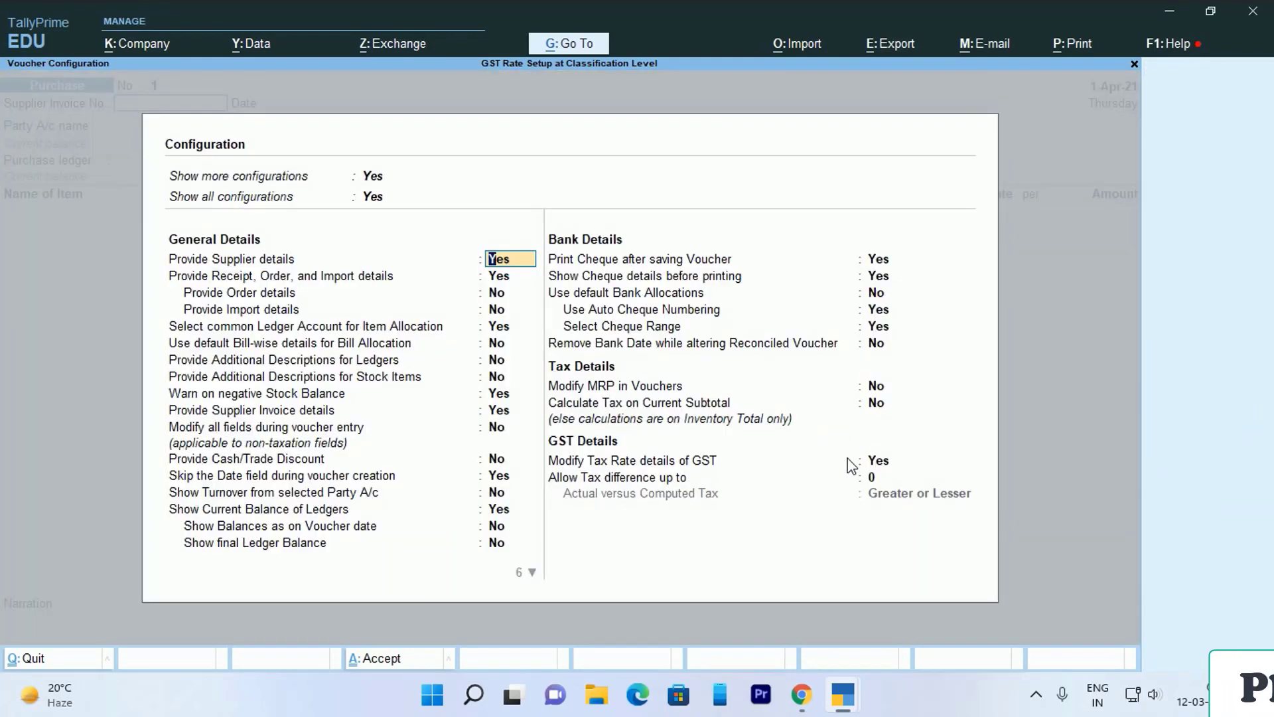
key("ctrl+a")
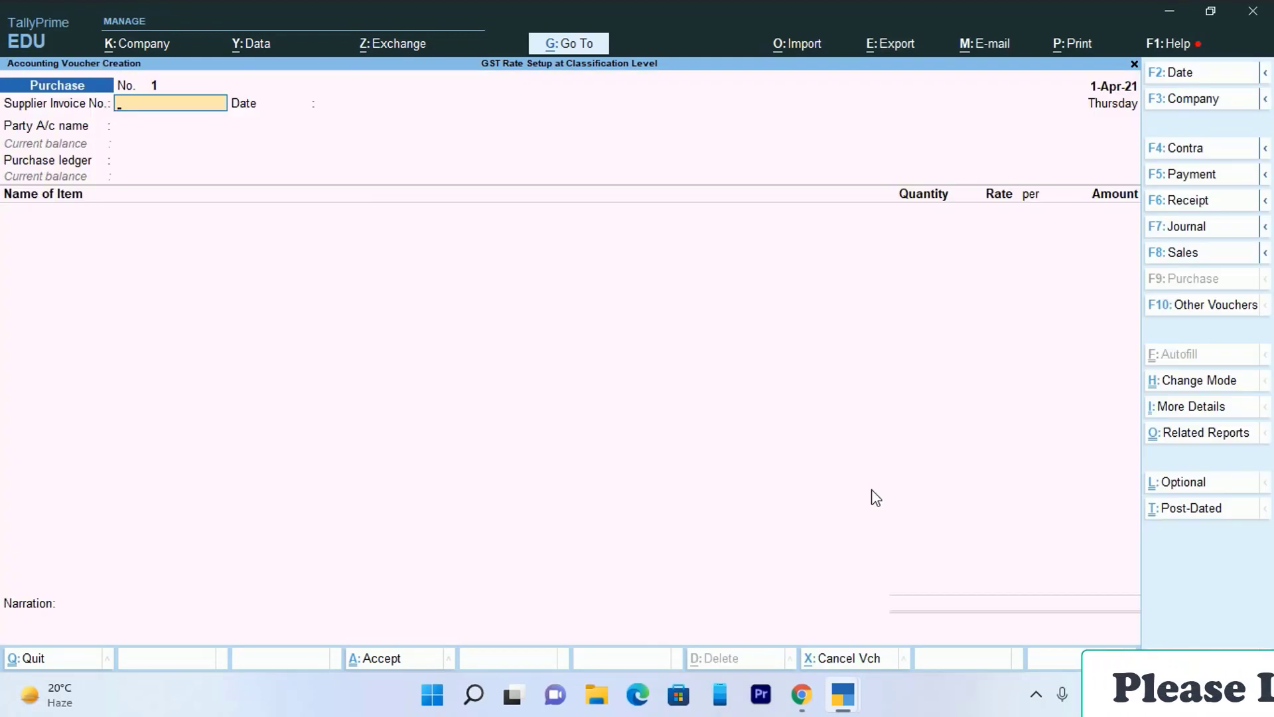
- Start a sales voucher with reference 001, the chosen customer and Delhi as place of supply
key("F8")
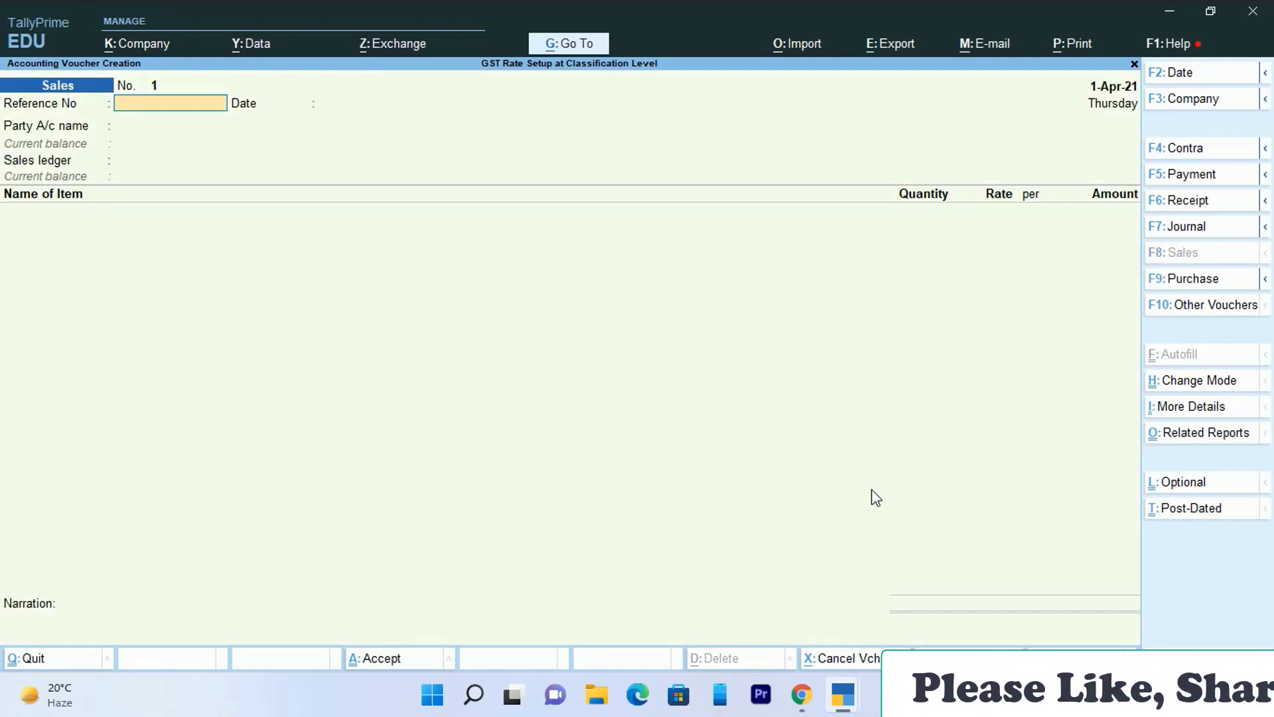
type("001")
key("Return")
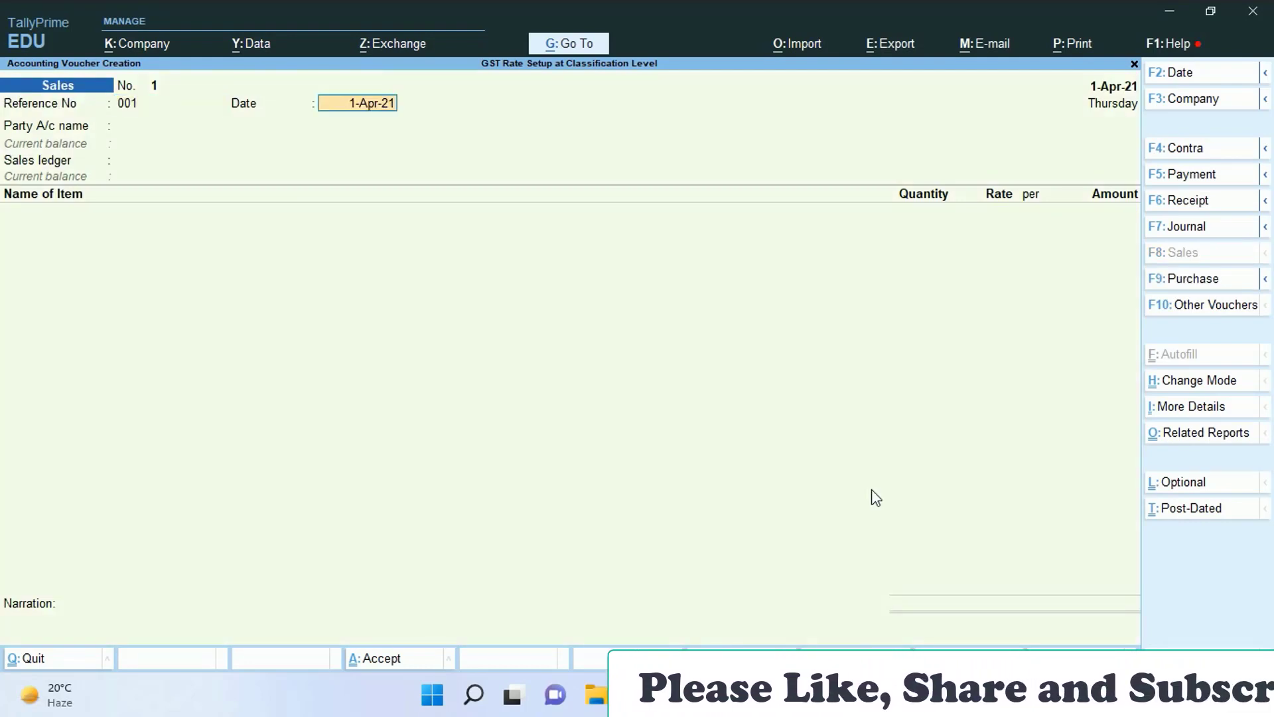
key("Return")
key("Return")
key("Return")
key("Return")
key("Return")
key("Return")
key("Return")
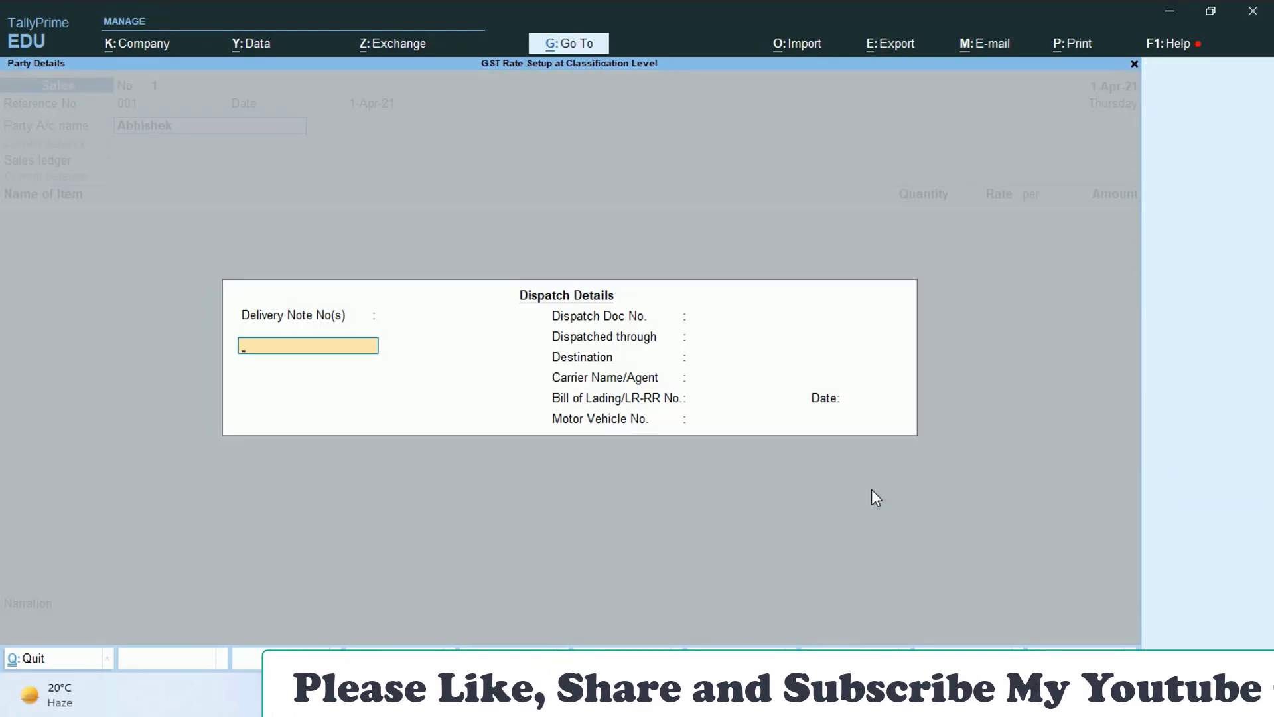
key("Return")
key("Return")
key("Return")
key("Return")
key("Return")
key("Return")
key("Return")
key("Return")
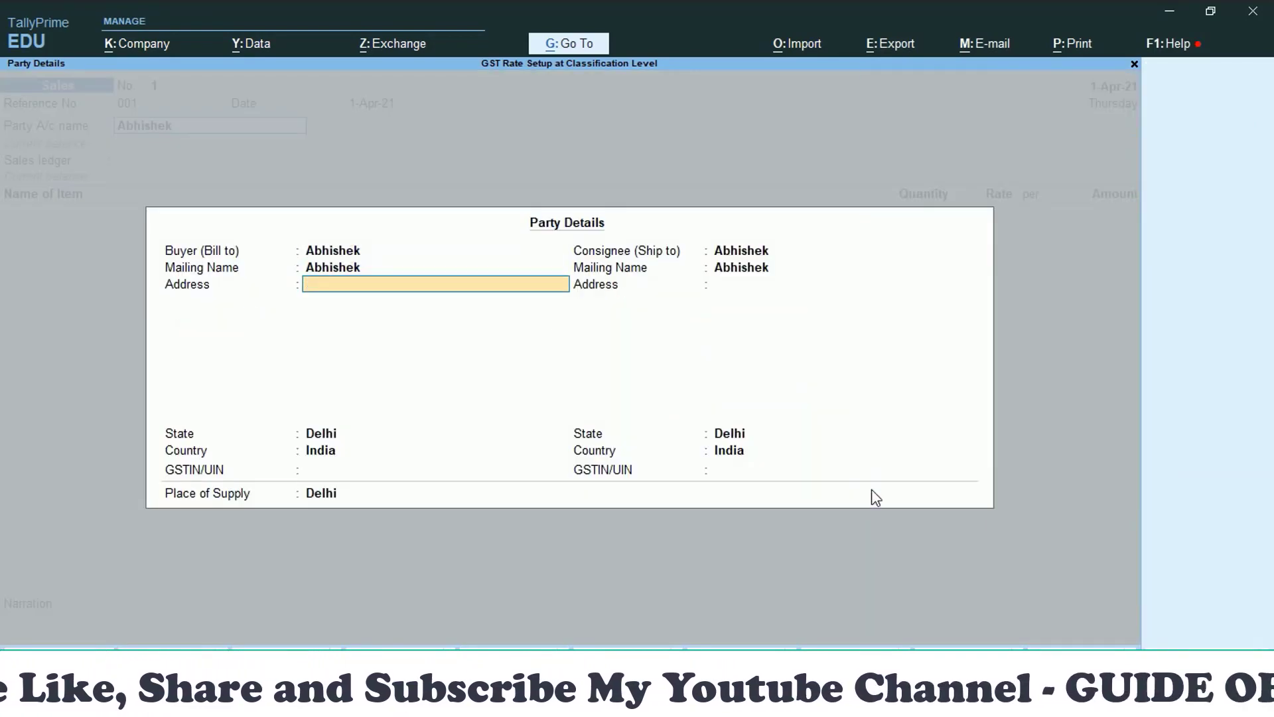
key("Return")
key("Return")
key("Return")
key("Return")
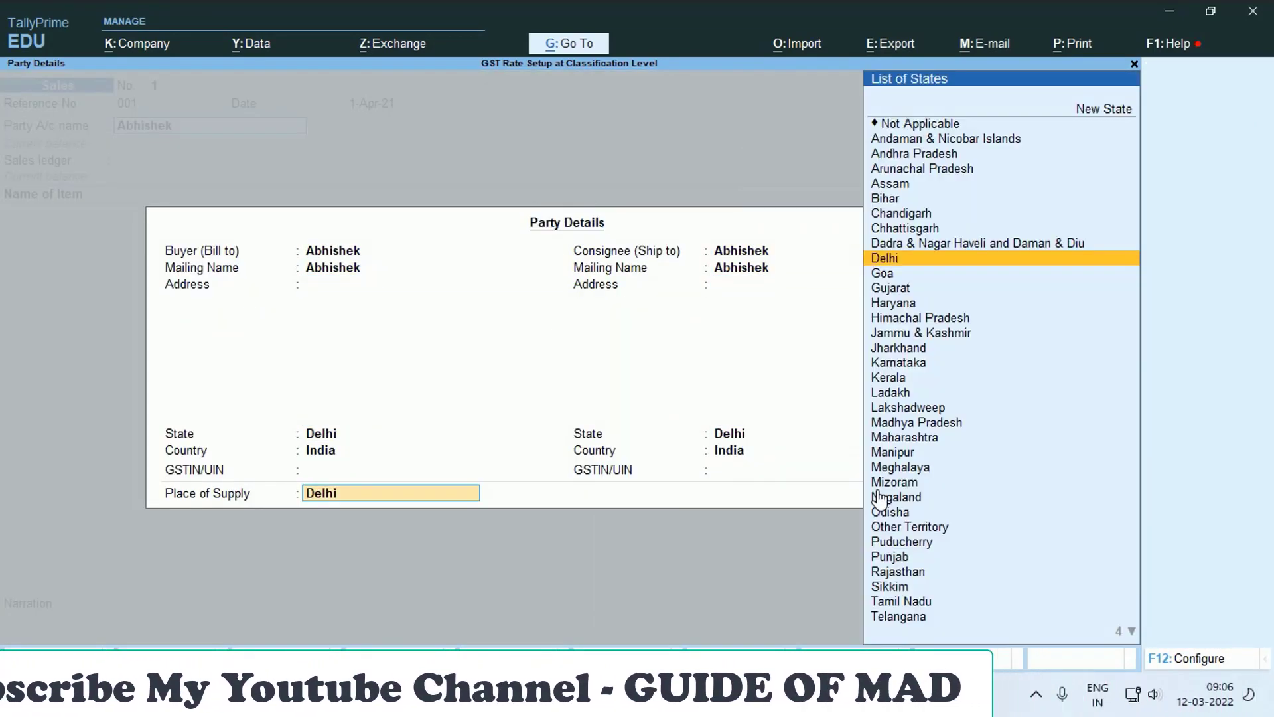
key("Return")
- Create the Sales A/c ledger under Sales Accounts with GST applicable
key("Return")
type("S")
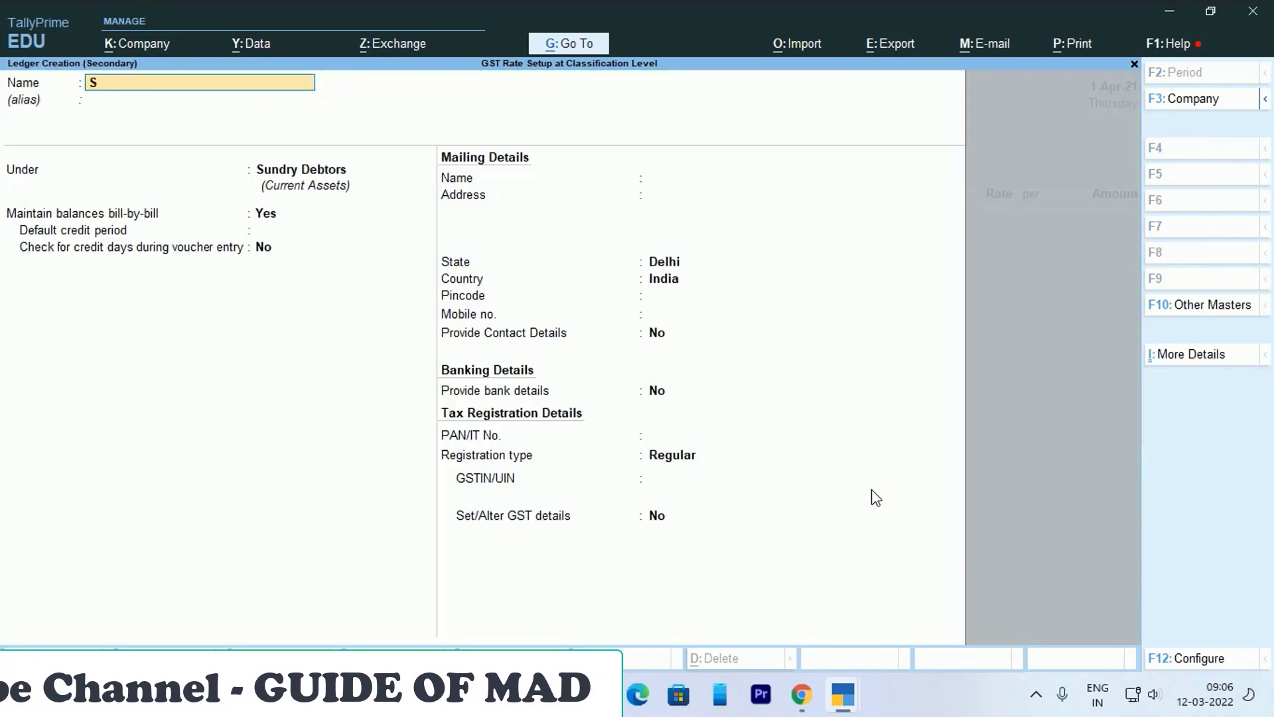
type("ales A/c")
key("Return")
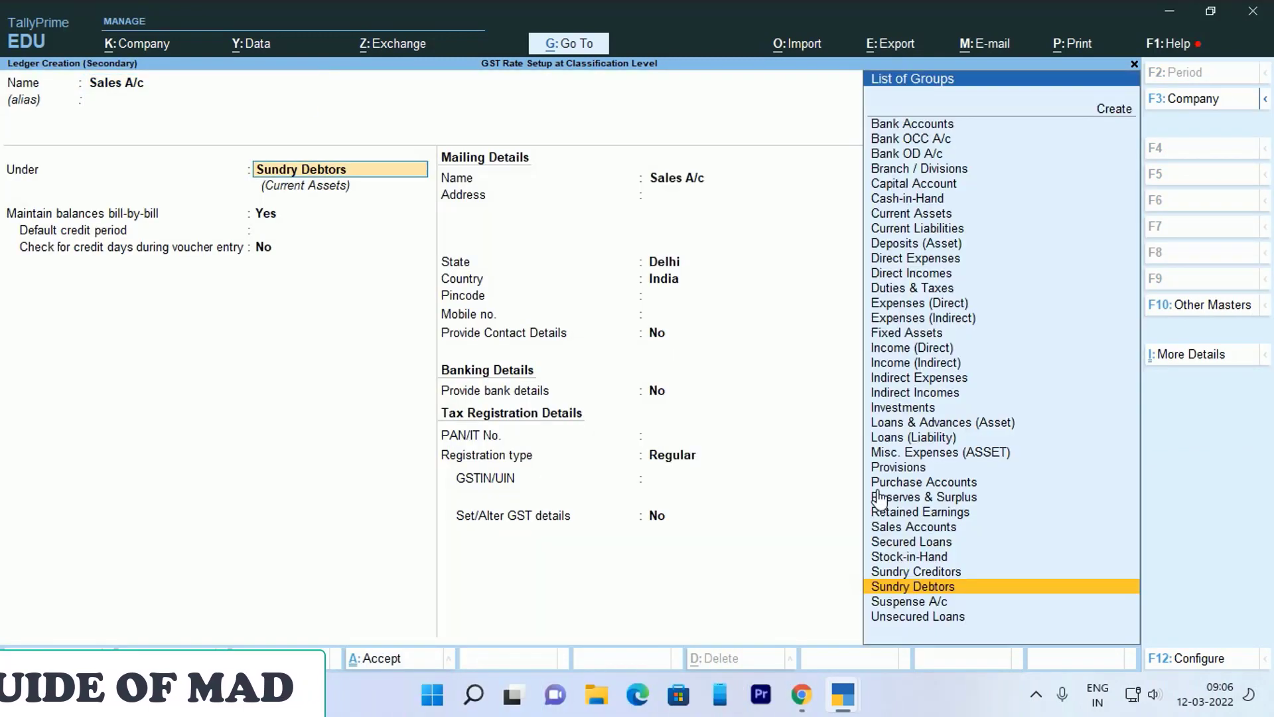
type("sa")
key("Return")
key("Return")
key("Return")
key("Return")
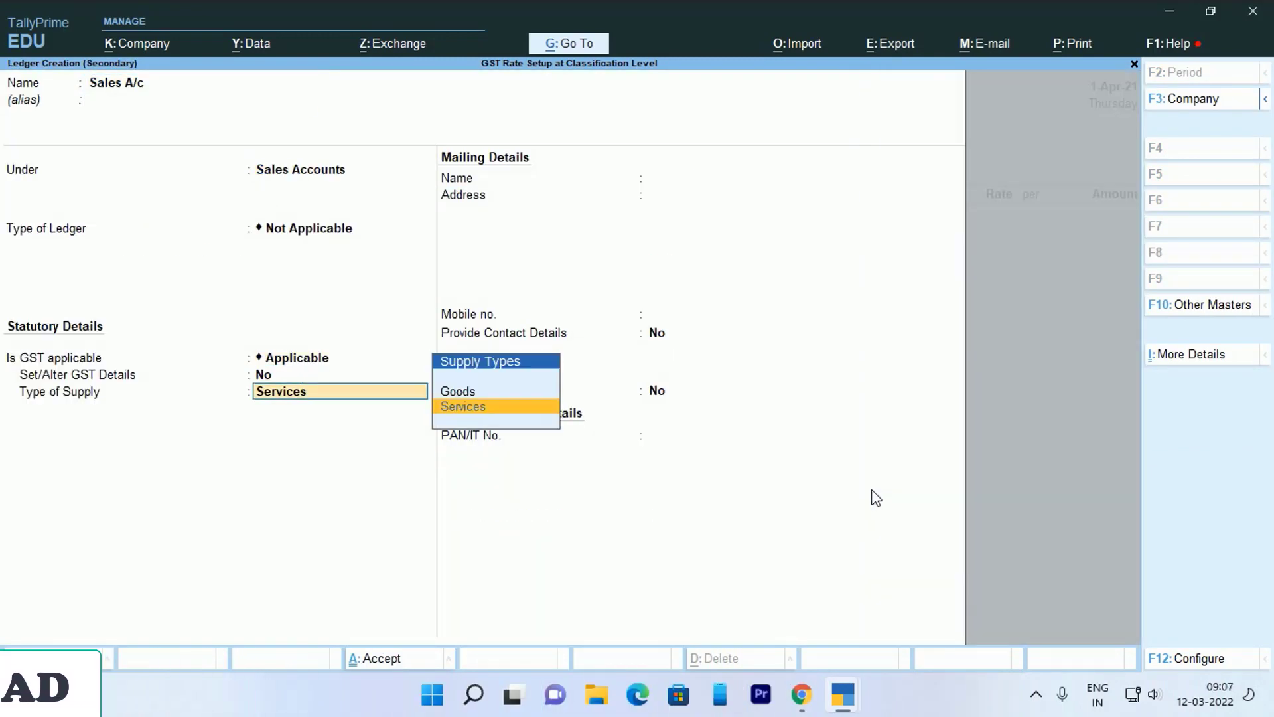
key("Return")
key("Return")
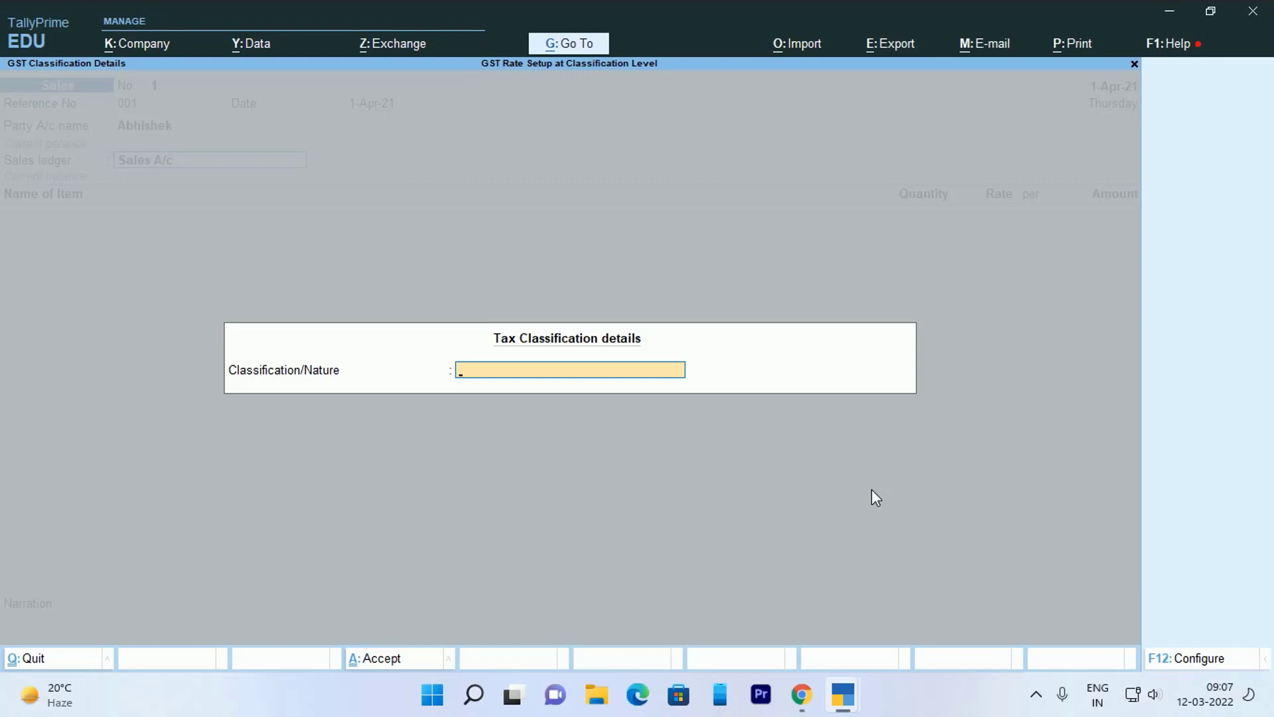
- Choose HSN for Cosmetics Item as the sale's GST classification
type("H")
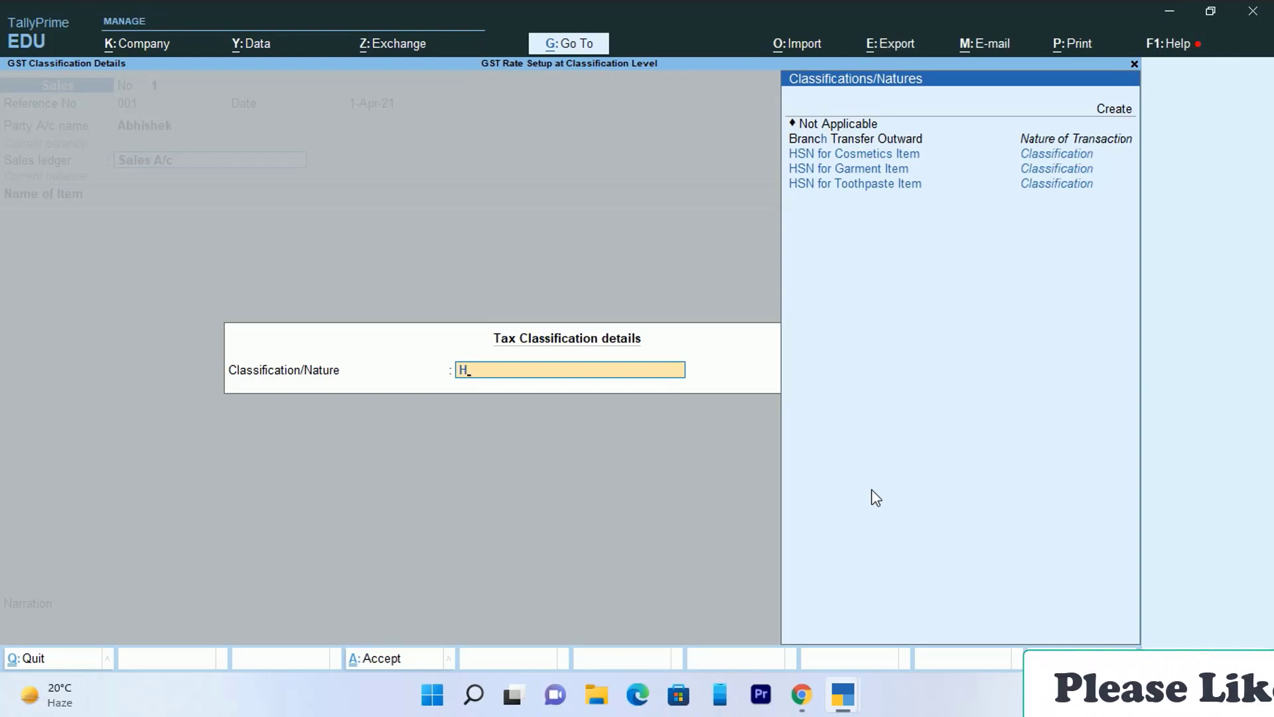
key("Down")
key("Down")
key("Up")
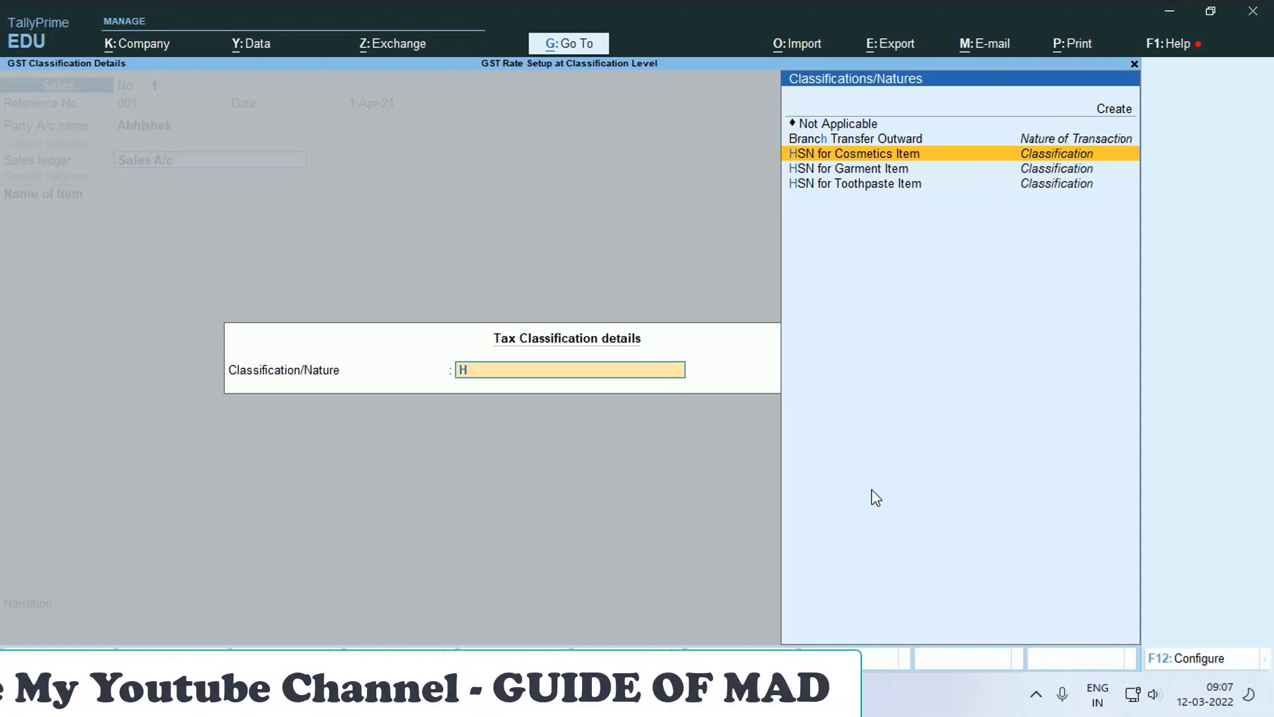
key("Return")
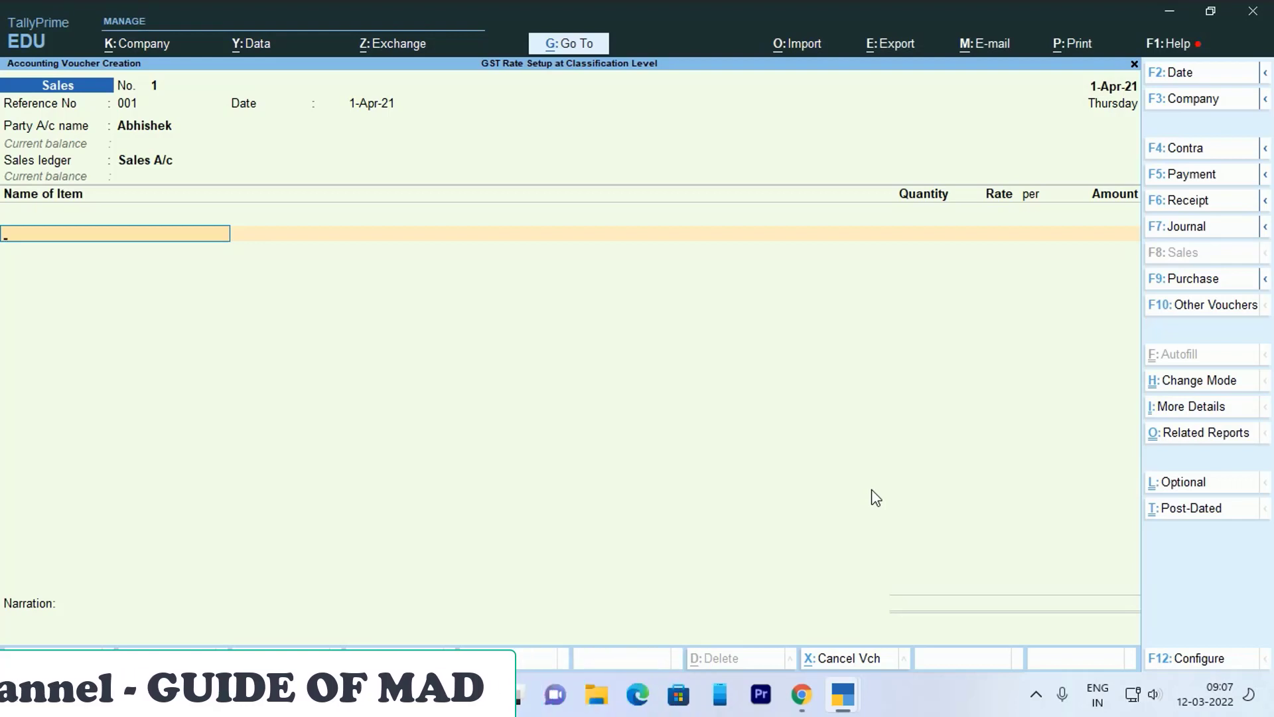
- Enter item lines Colgate 18 pcs at 150.00 and Pepsodent 17 pcs at 162.00
type("S")
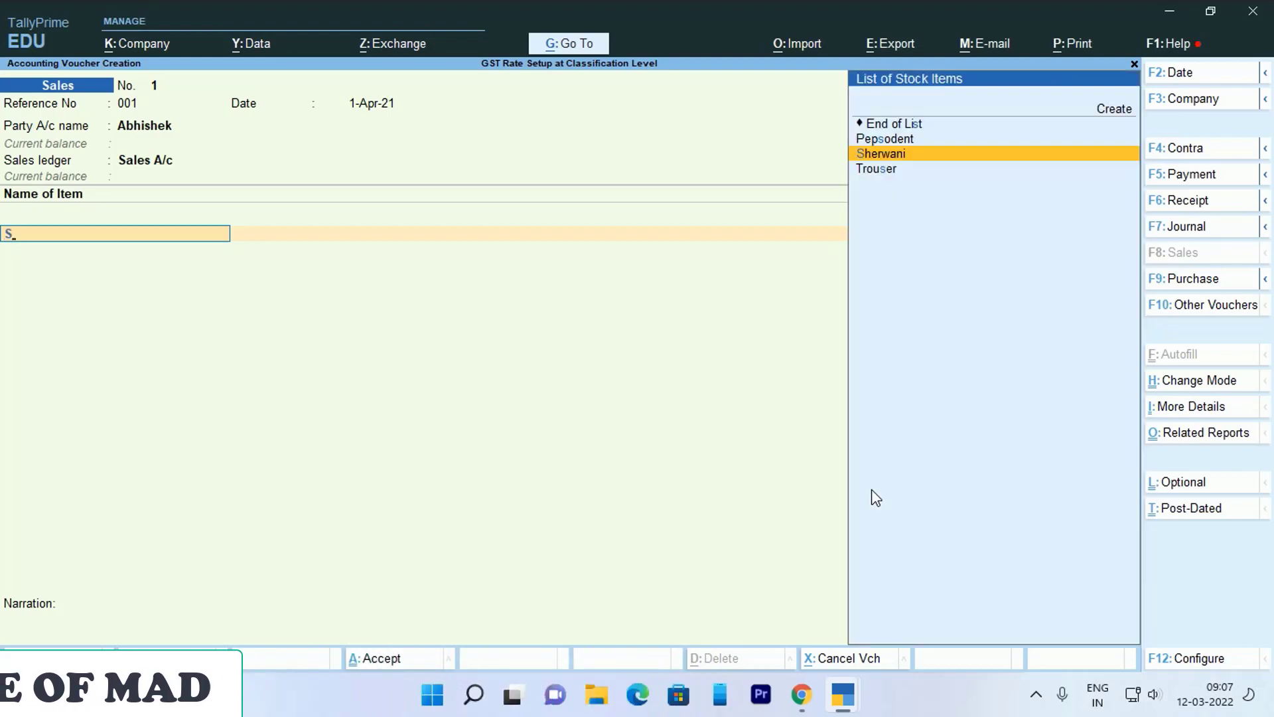
key("BackSpace")
type("C")
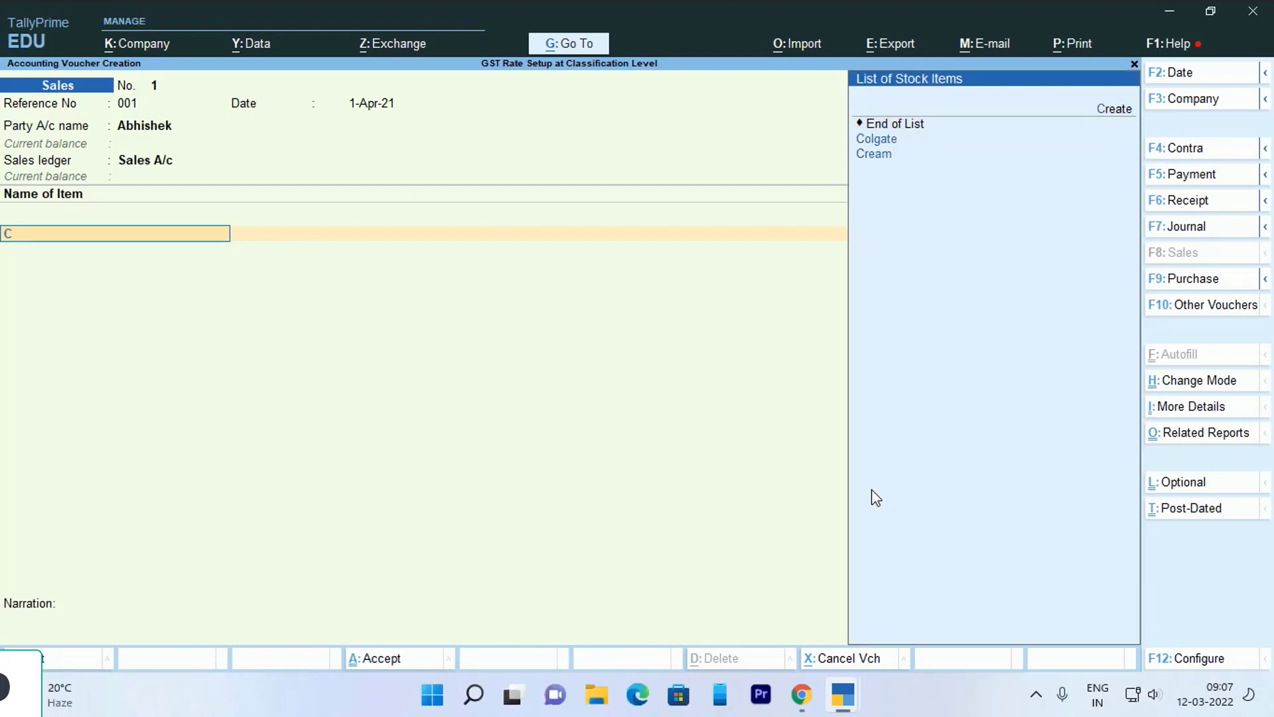
type("o")
key("Return")
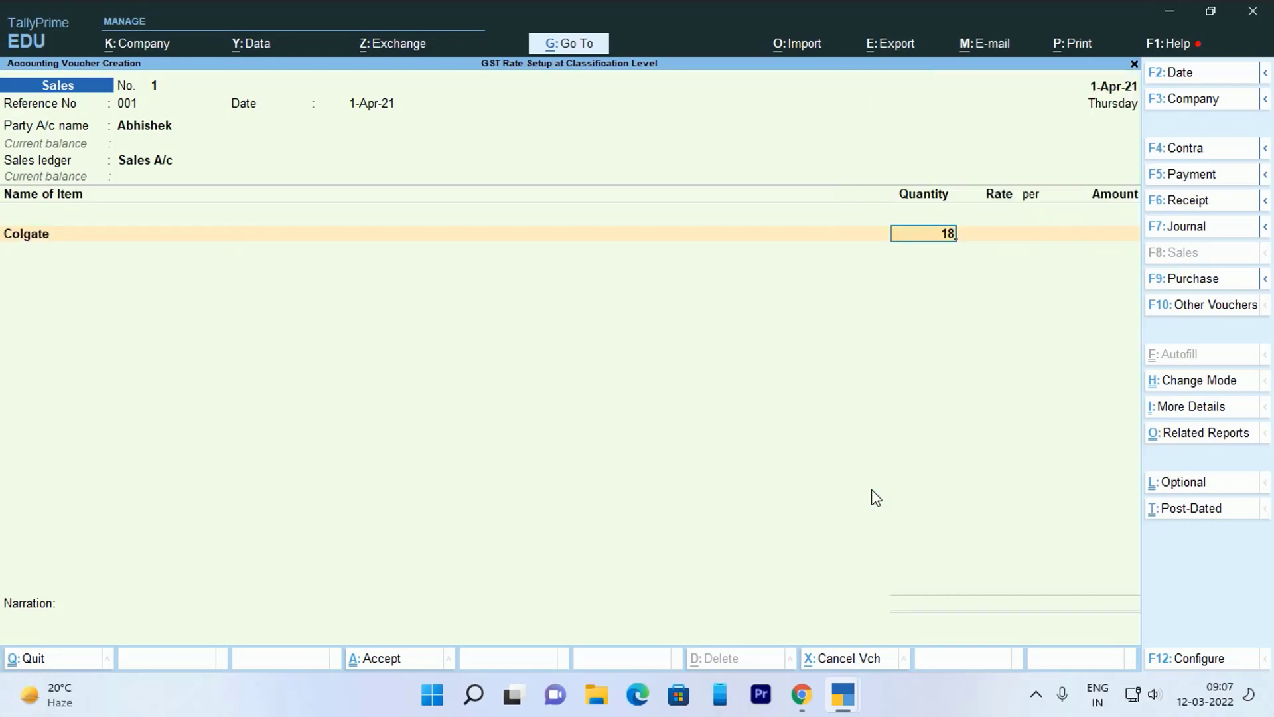
key("Return")
key("Return")
key("Return")
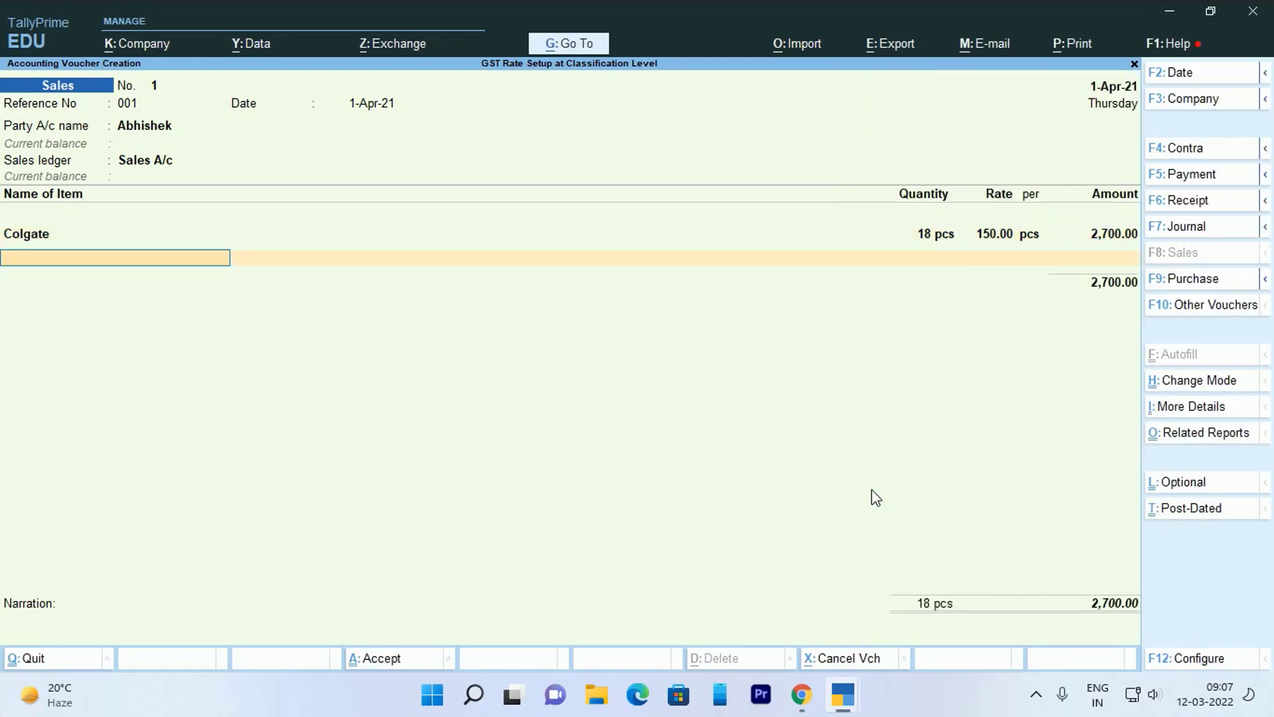
type("C")
type("p")
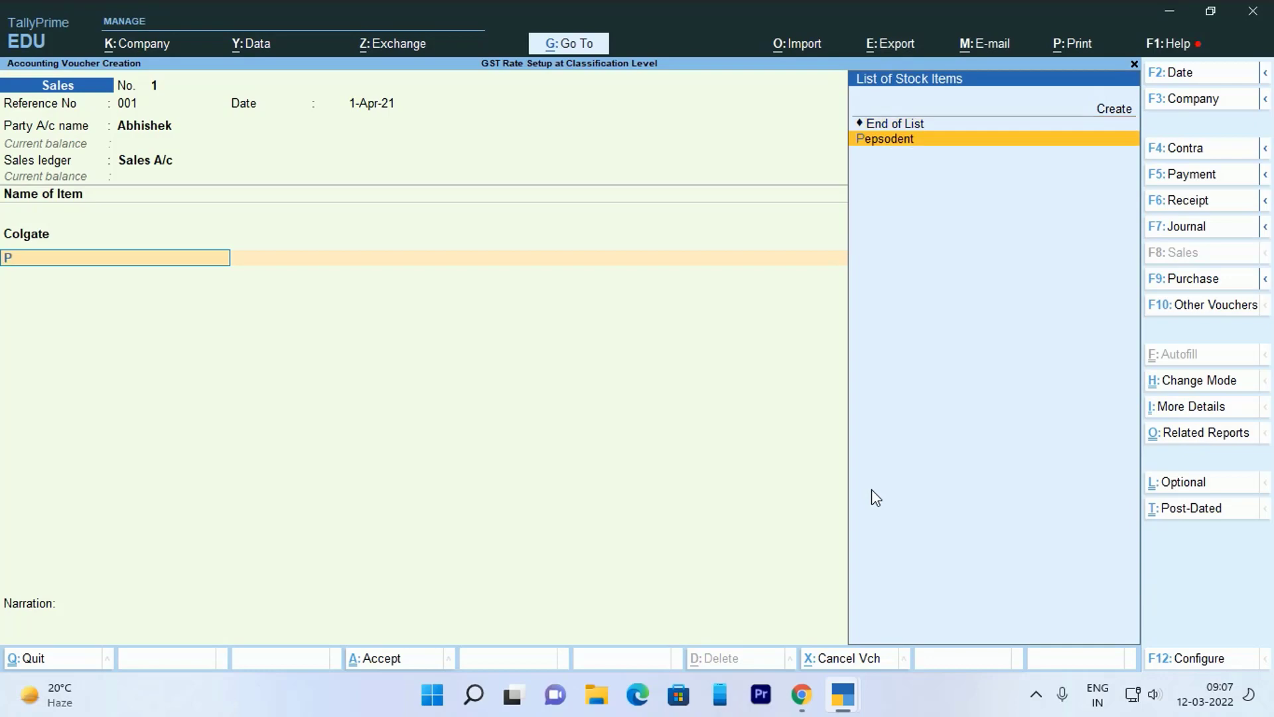
key("Return")
type("17")
key("Return")
key("Return")
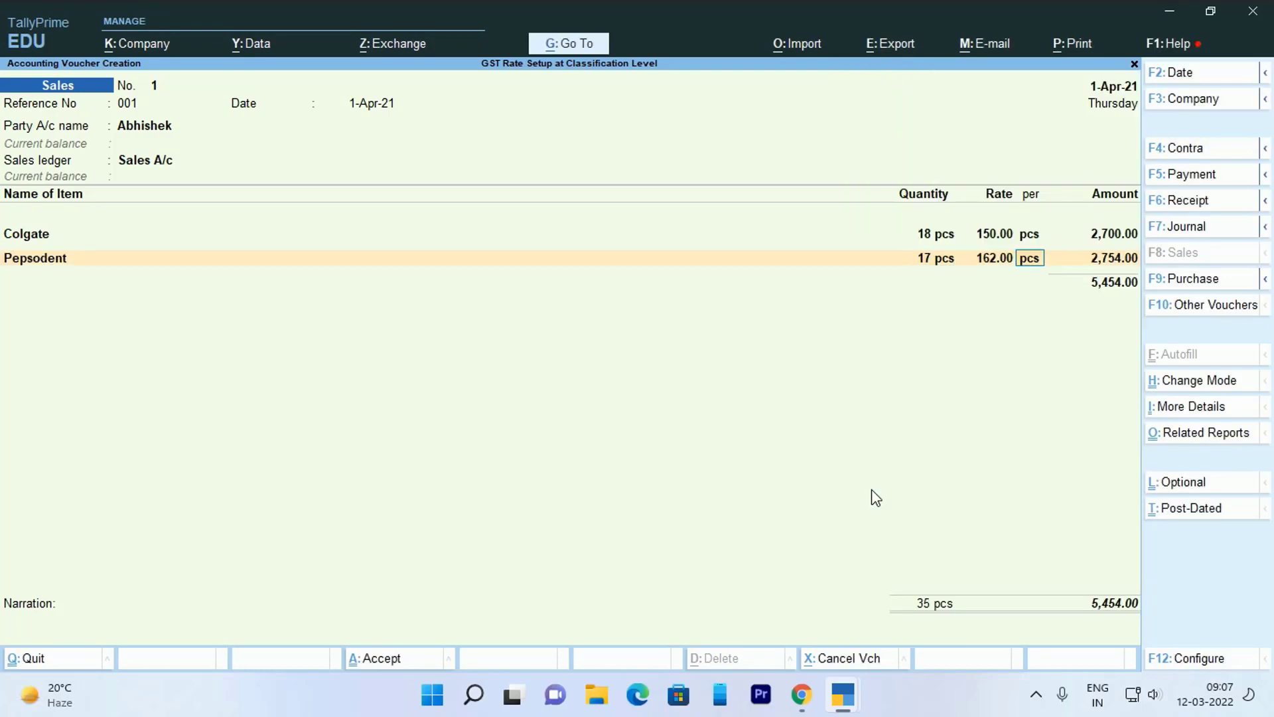
key("Return")
key("Return")
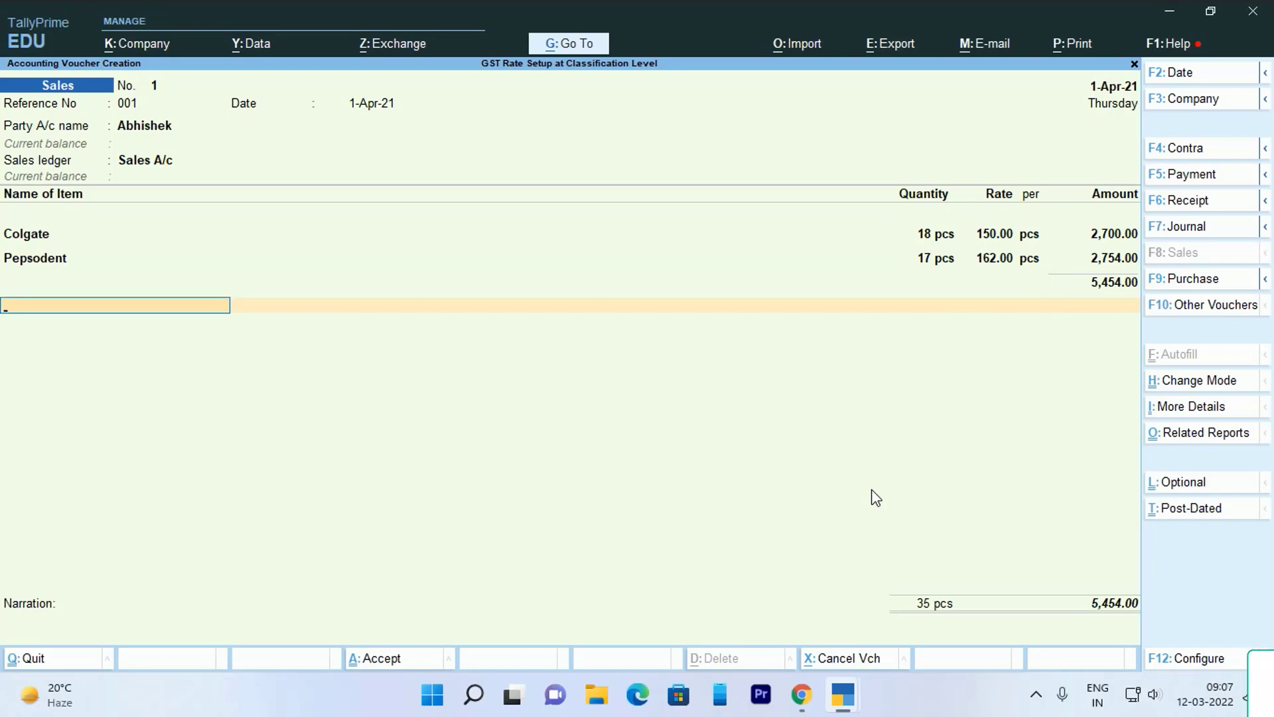
- Create a CGST ledger under Duties & Taxes as GST Central Tax
type("C")
key("alt+c")
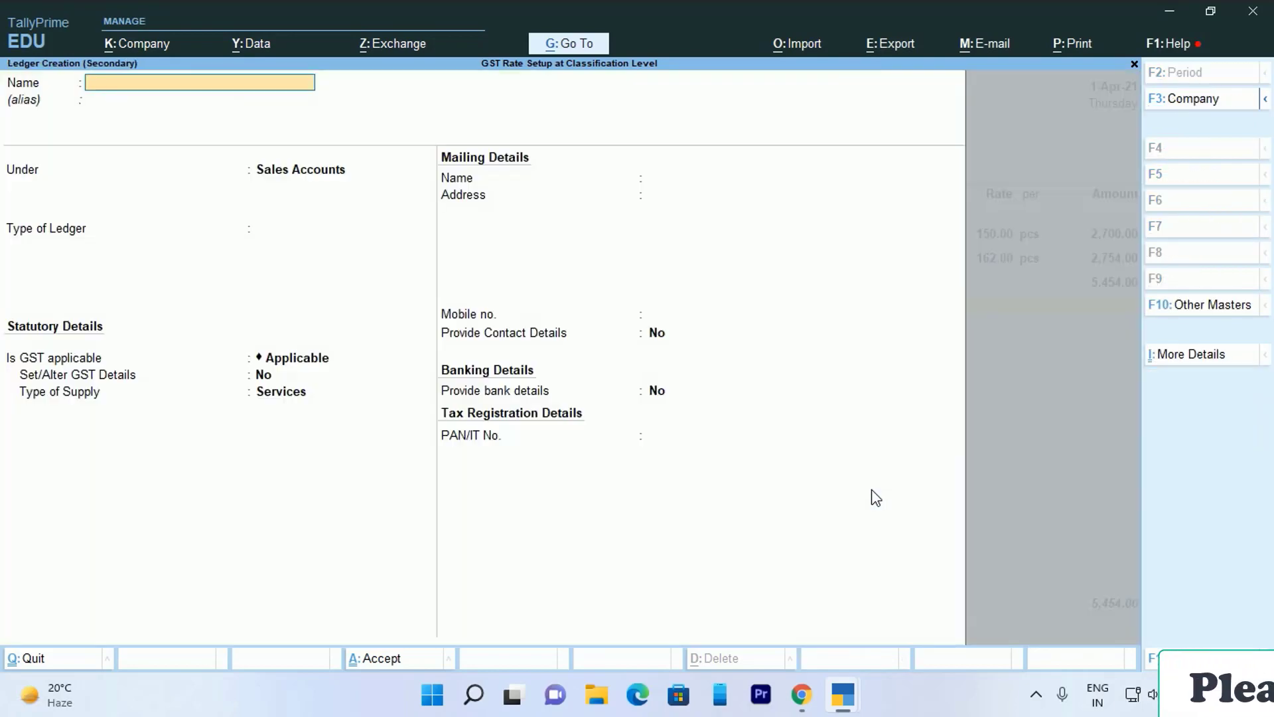
type("CGST")
key("Return")
key("Return")
type("Du")
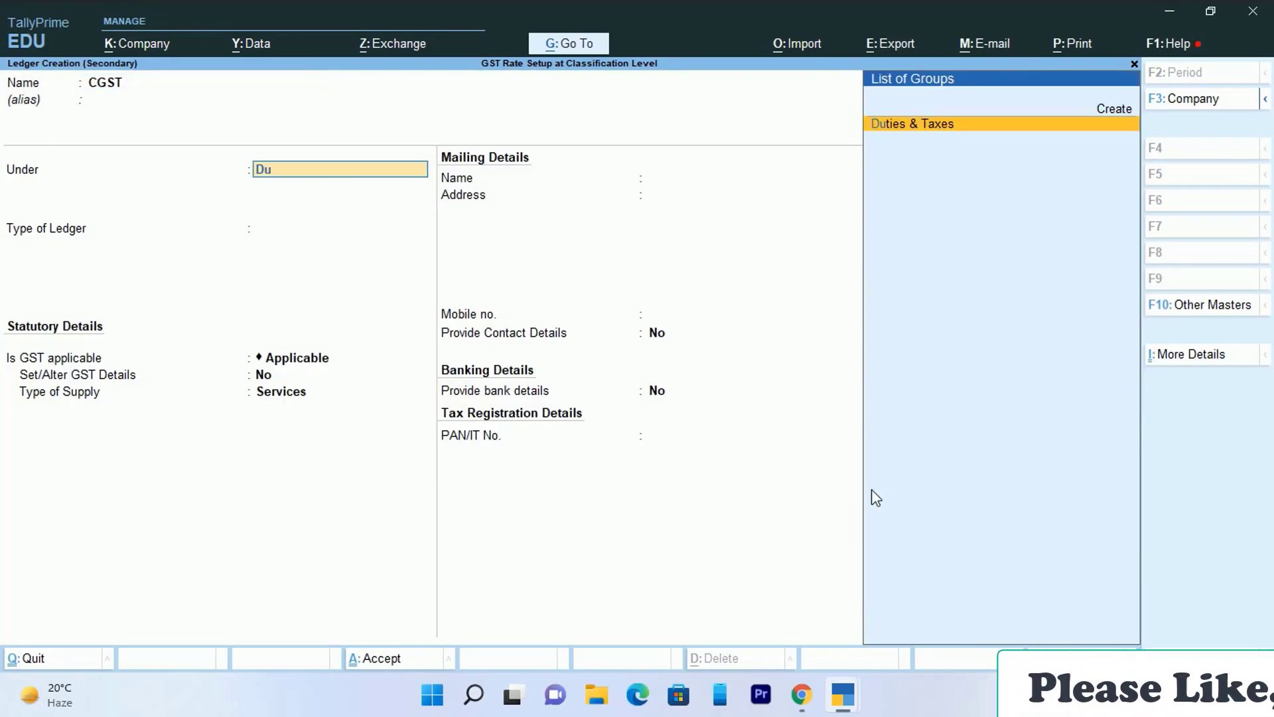
key("Return")
key("Return")
key("Return")
key("Return")
key("Return")
key("Return")
key("Return")
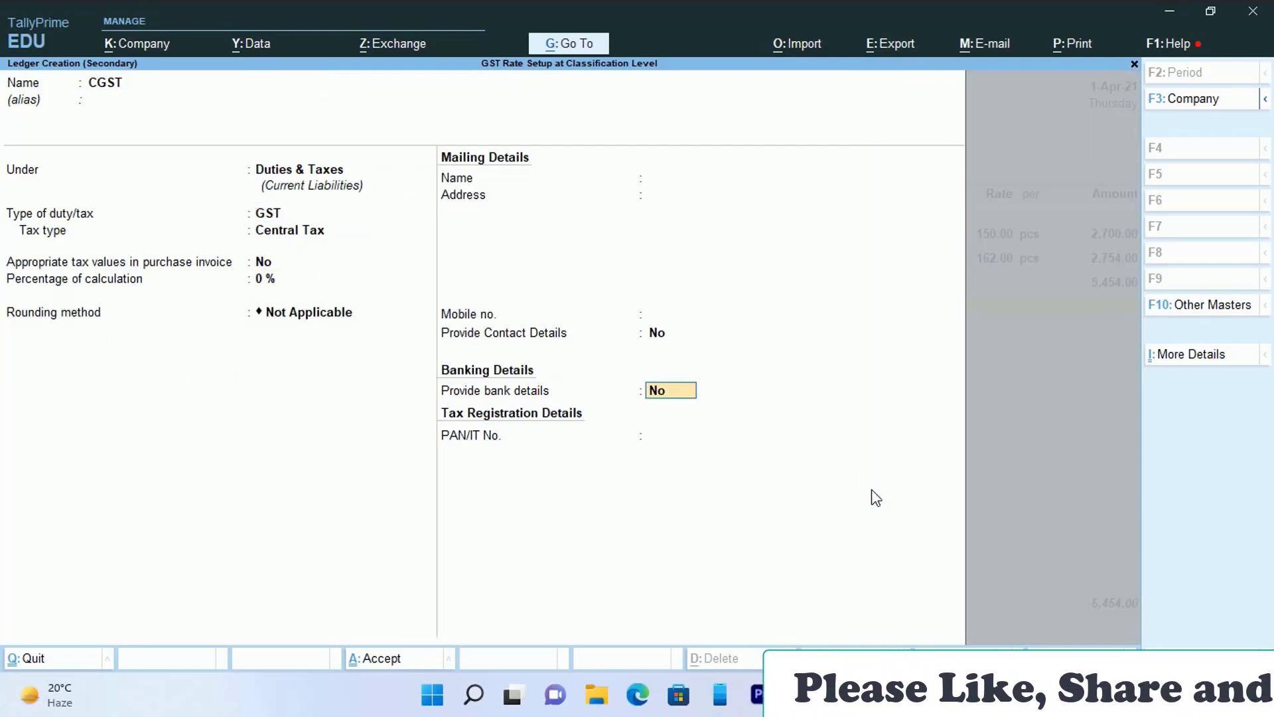
key("Return")
key("Return")
- Add CGST to the voucher and create an SGST ledger under Duties & Taxes as State Tax
key("Return")
key("alt+c")
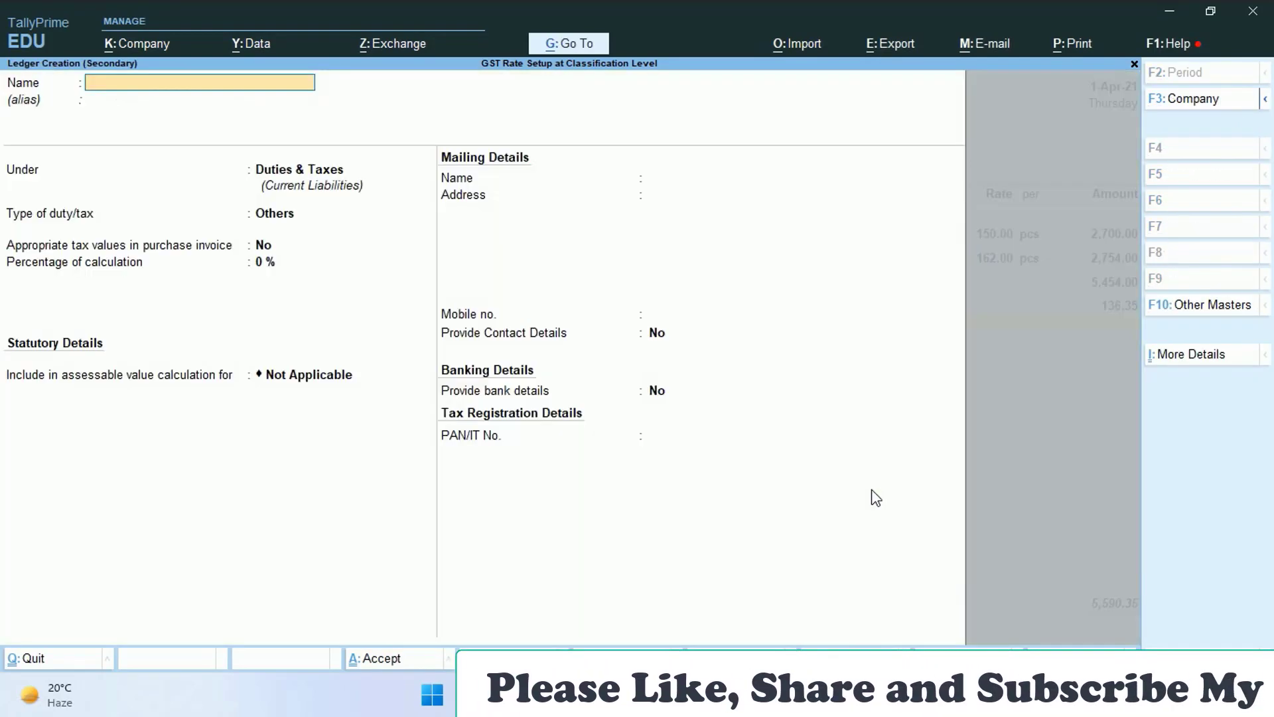
type("SGST")
key("Return")
key("Return")
type("D")
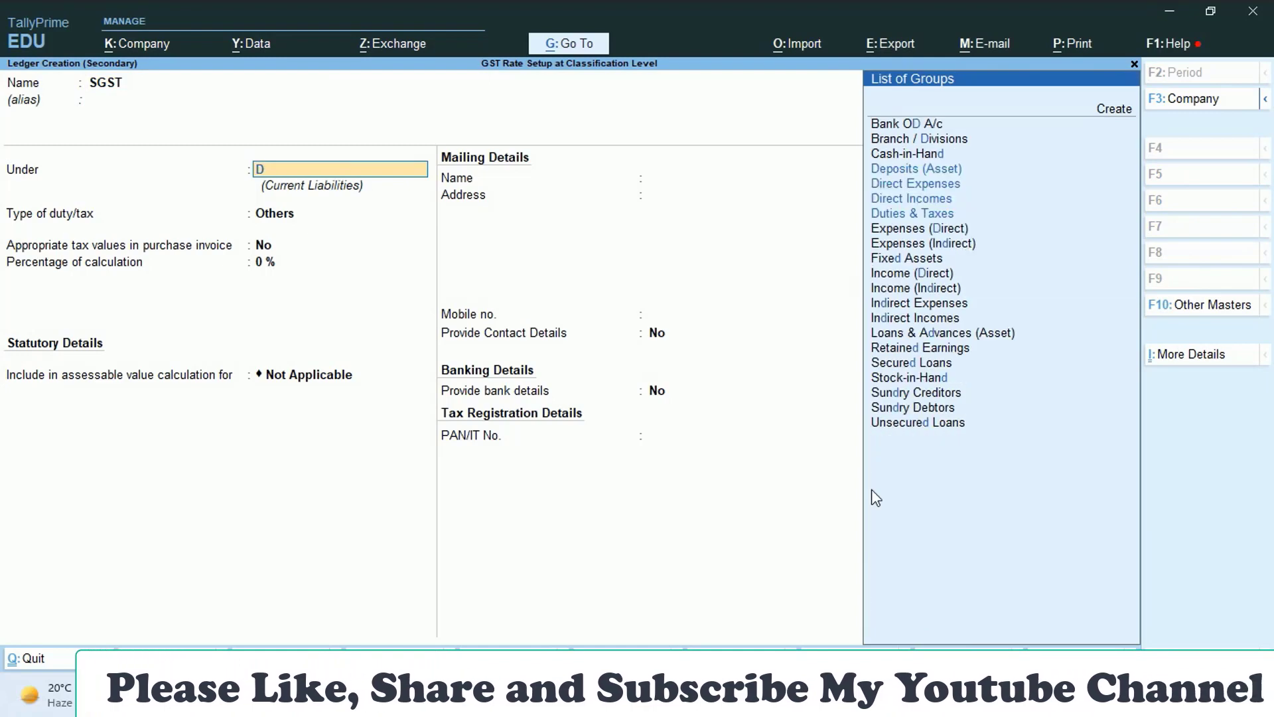
type("u")
key("Return")
key("Up")
key("Return")
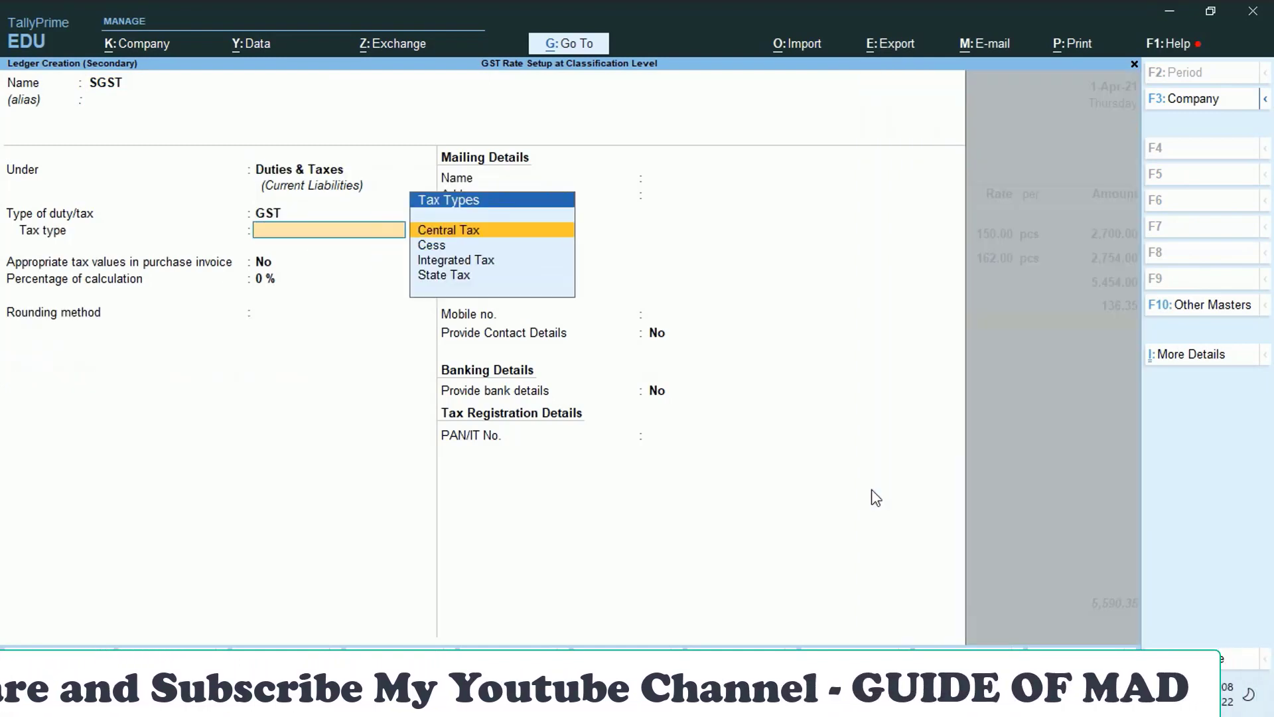
key("Down")
key("Down")
key("Down")
key("Return")
key("Return")
key("Return")
key("Return")
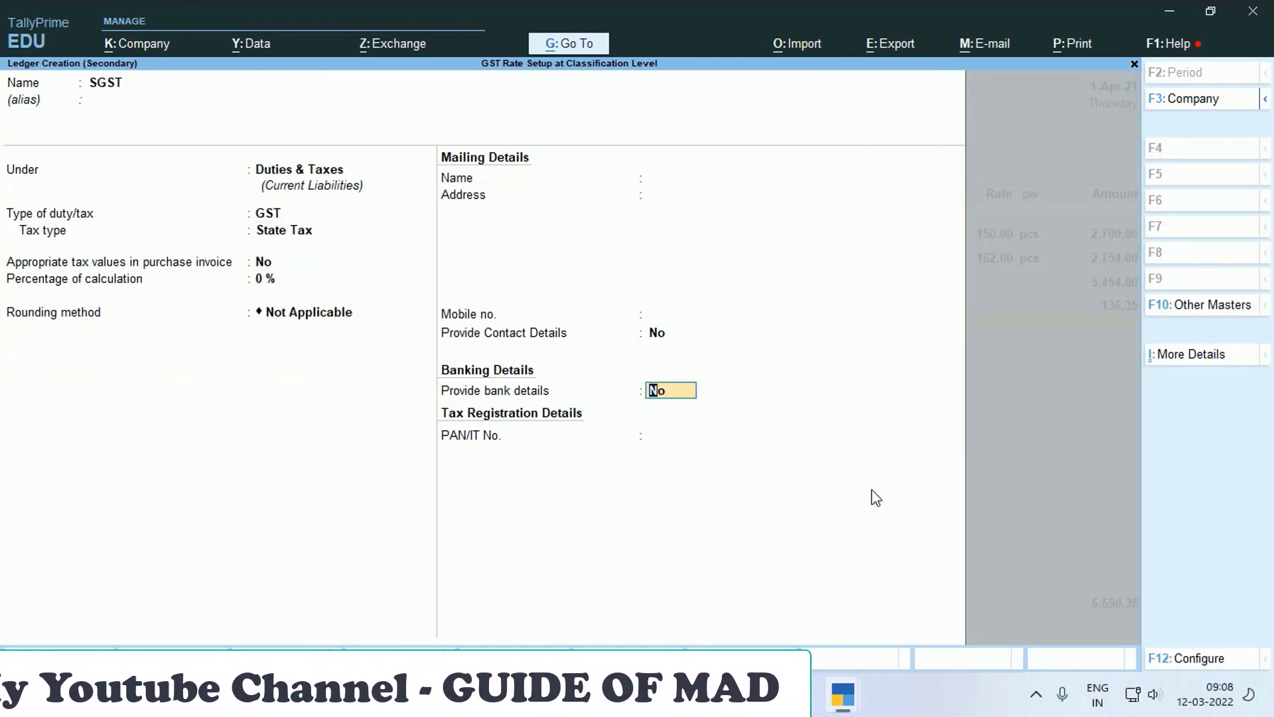
key("Return")
key("Return")
key("Return")
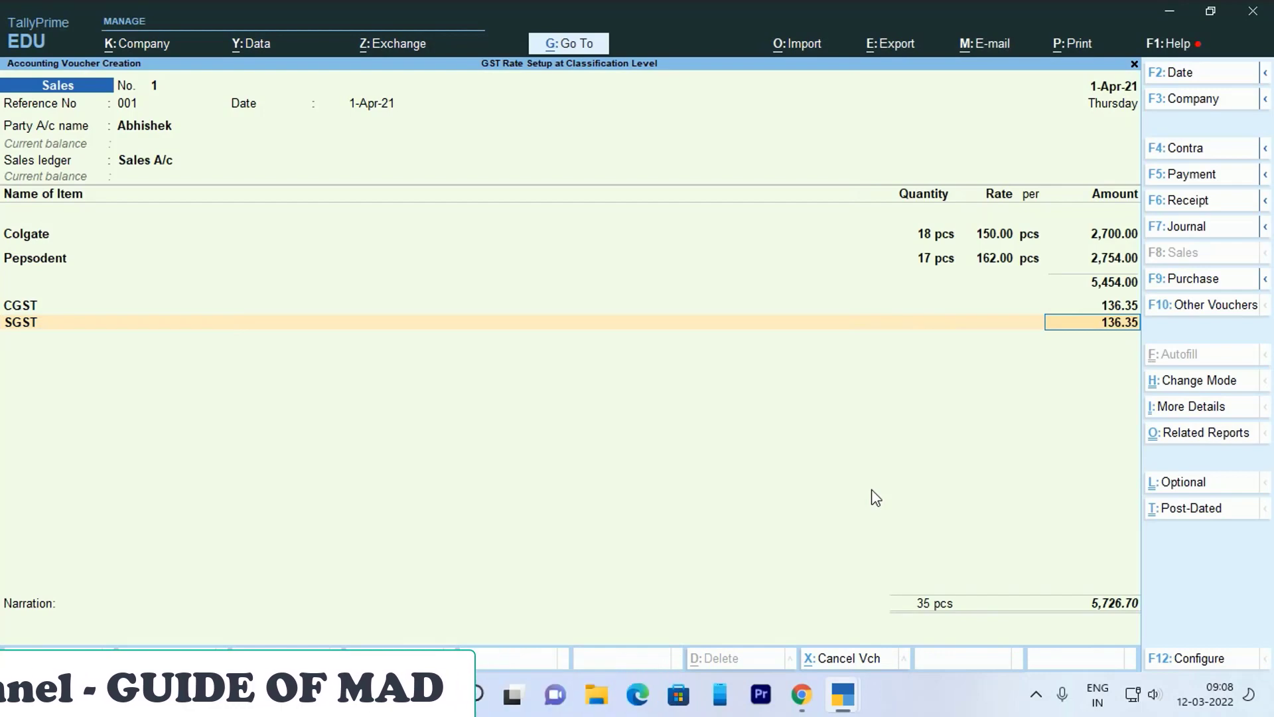
key("ctrl+o")
- Review the per-item GST breakdown, then accept the voucher total of 5,726.70
key("alt+F5")
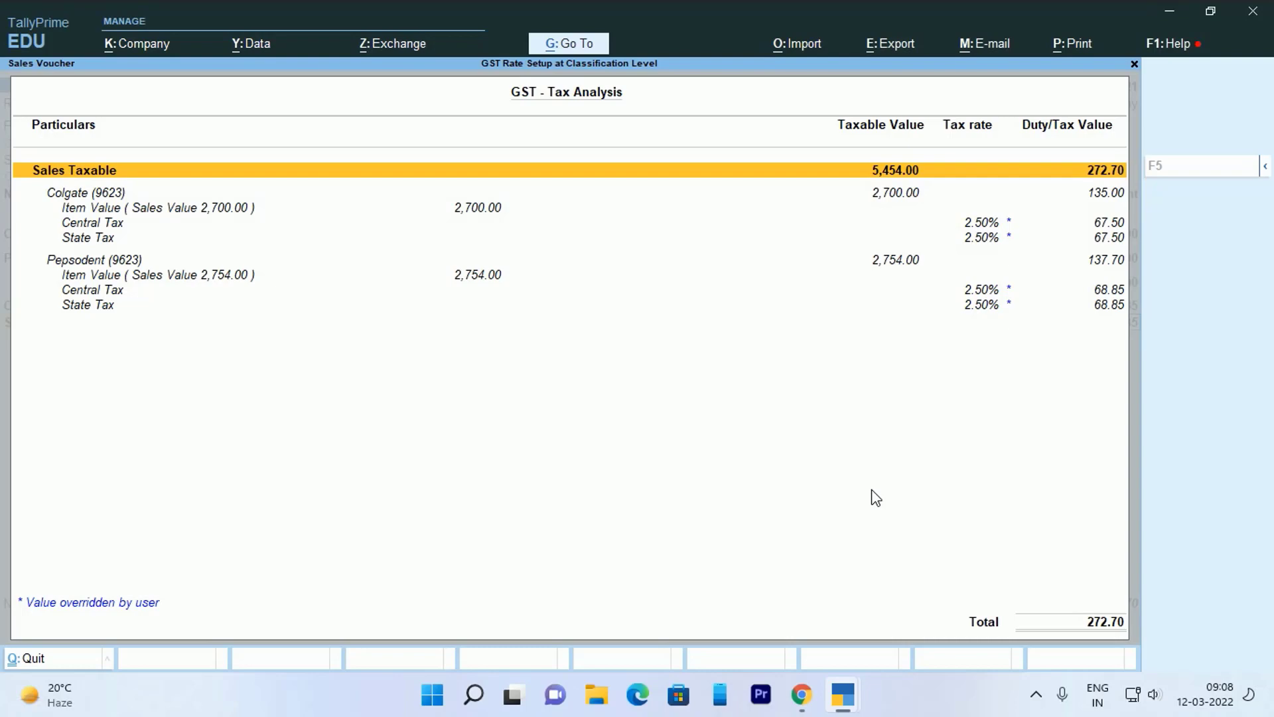
key("Escape")
key("Return")
key("Return")
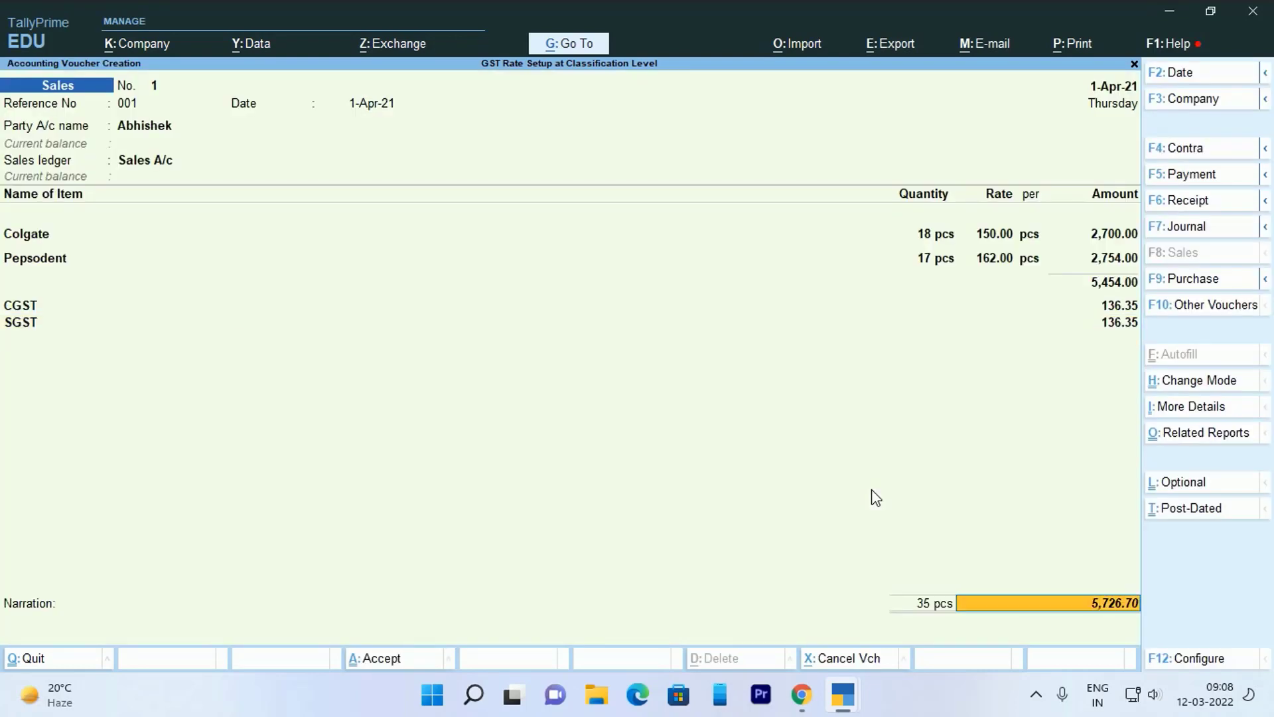
key("Return")
key("Return")
key("Return")
key("Return")
key("Return")
key("Return")
key("Return")
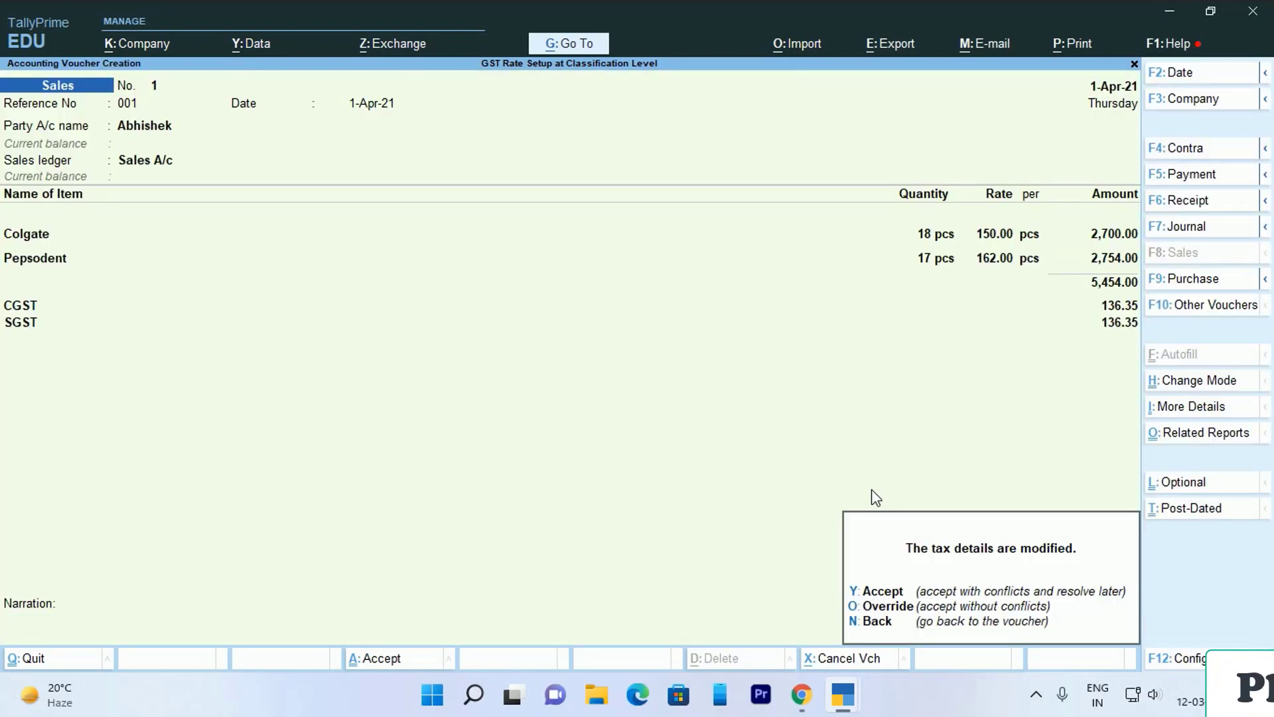
- Save sales voucher No. 1 with modified tax details and give voucher No. 2 reference 002
key("y")
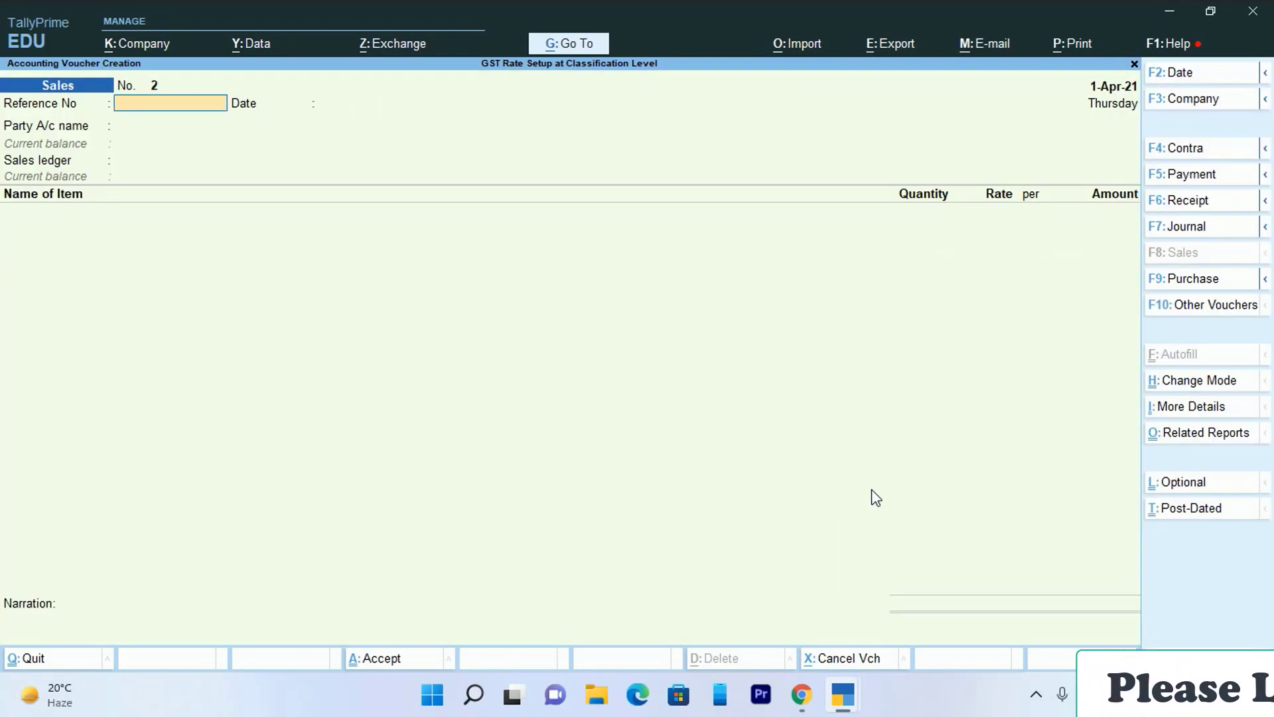
key("Escape")
key("Up")
key("Up")
key("Up")
key("Up")
key("Up")
key("Up")
key("Up")
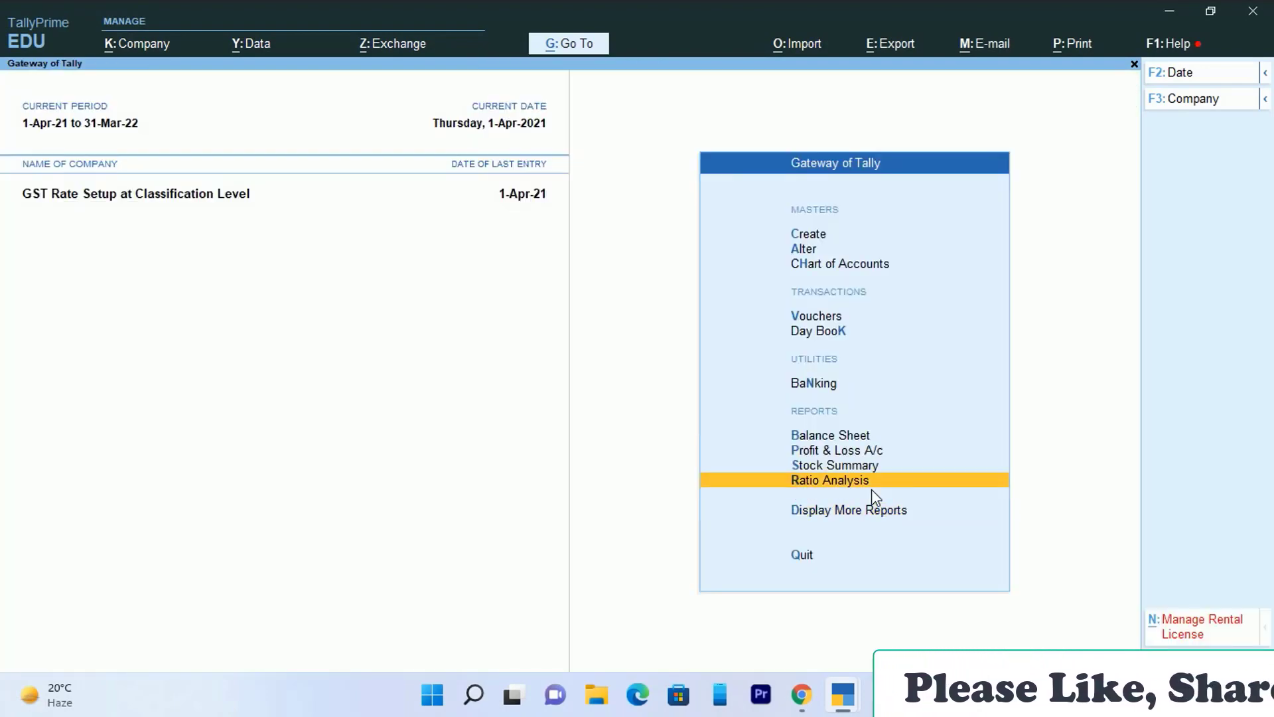
key("Return")
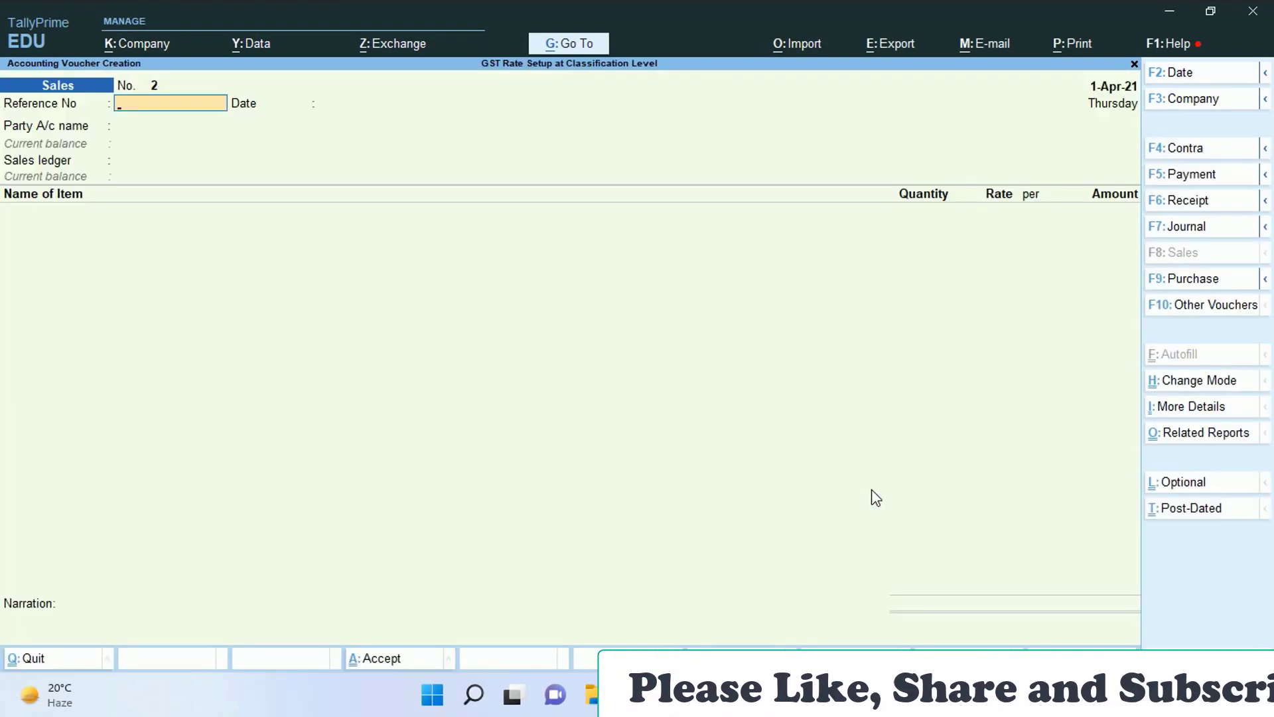
type("00")
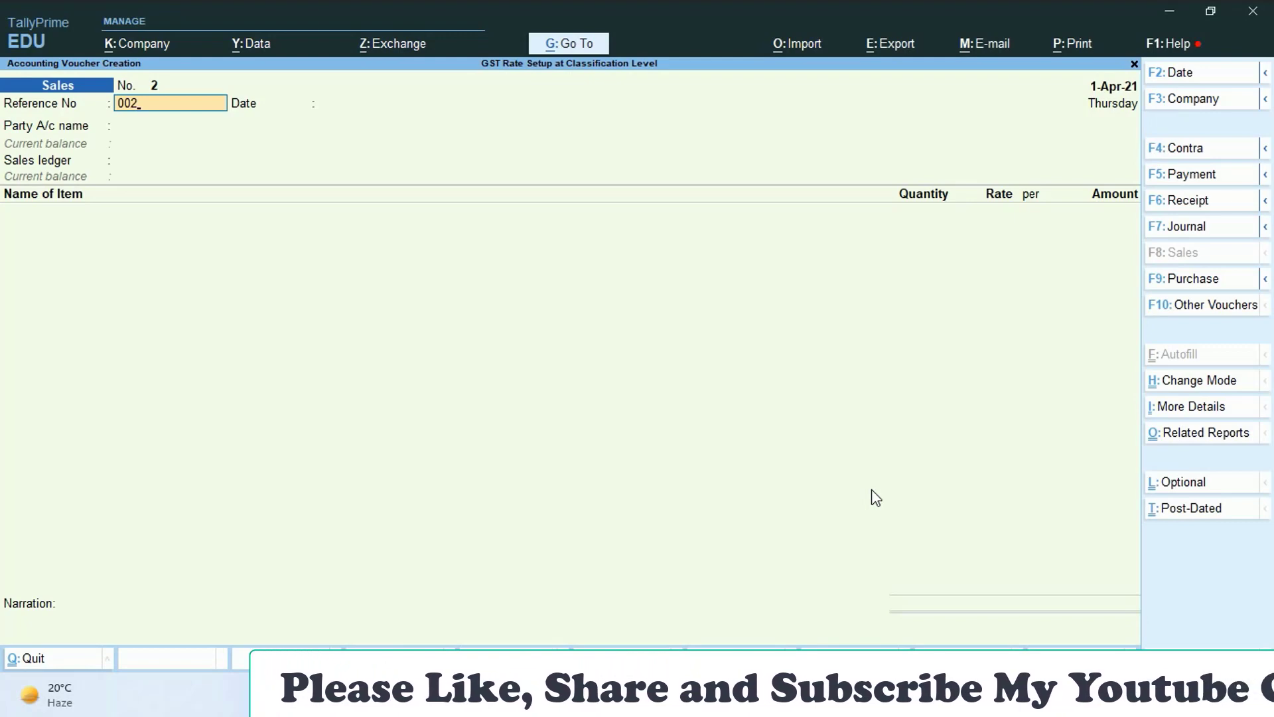
type("2")
key("Return")
key("Return")
key("Return")
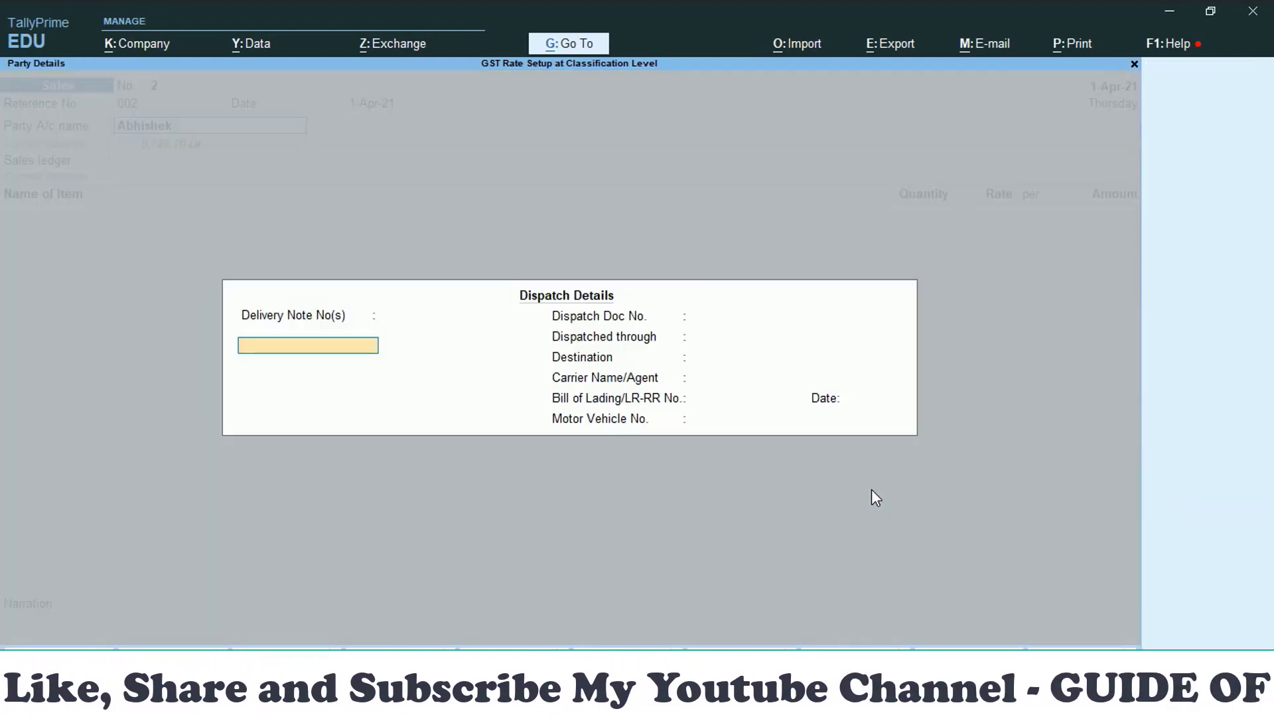
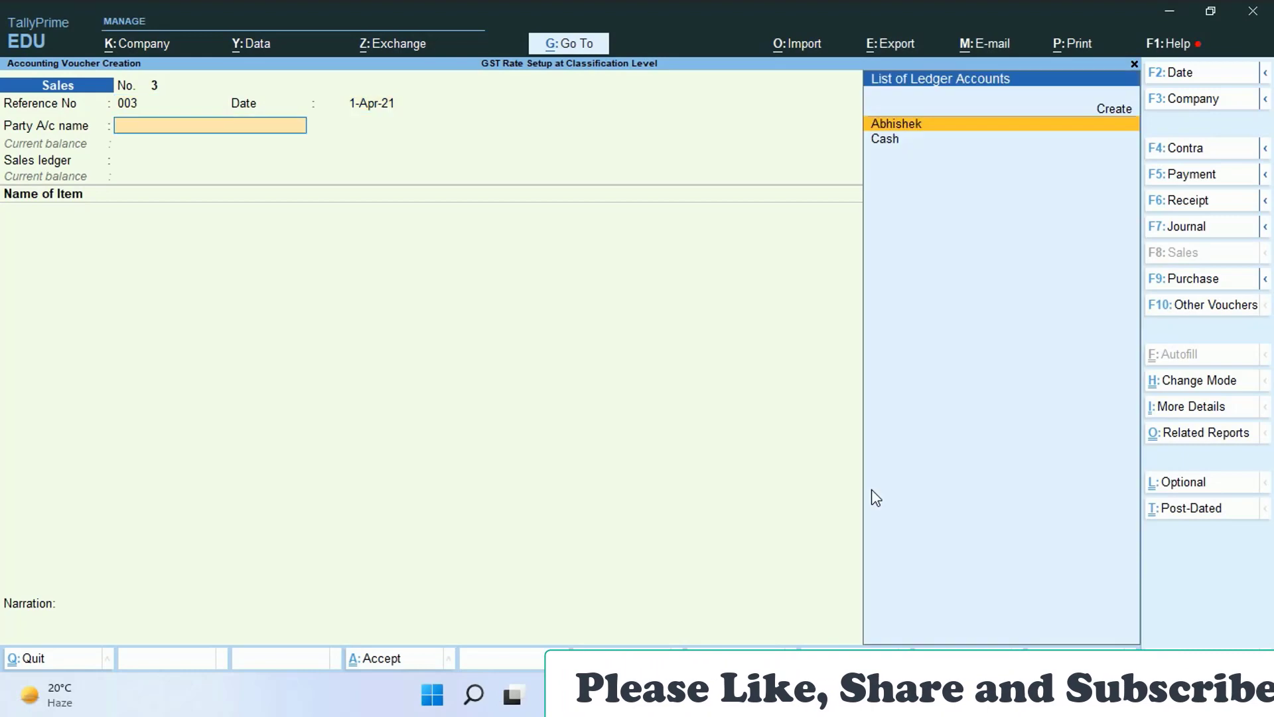
key("Return")
- Accept the party details and Sales A/c, with tax classification HSN for Cosmetics Item
key("ctrl+a")
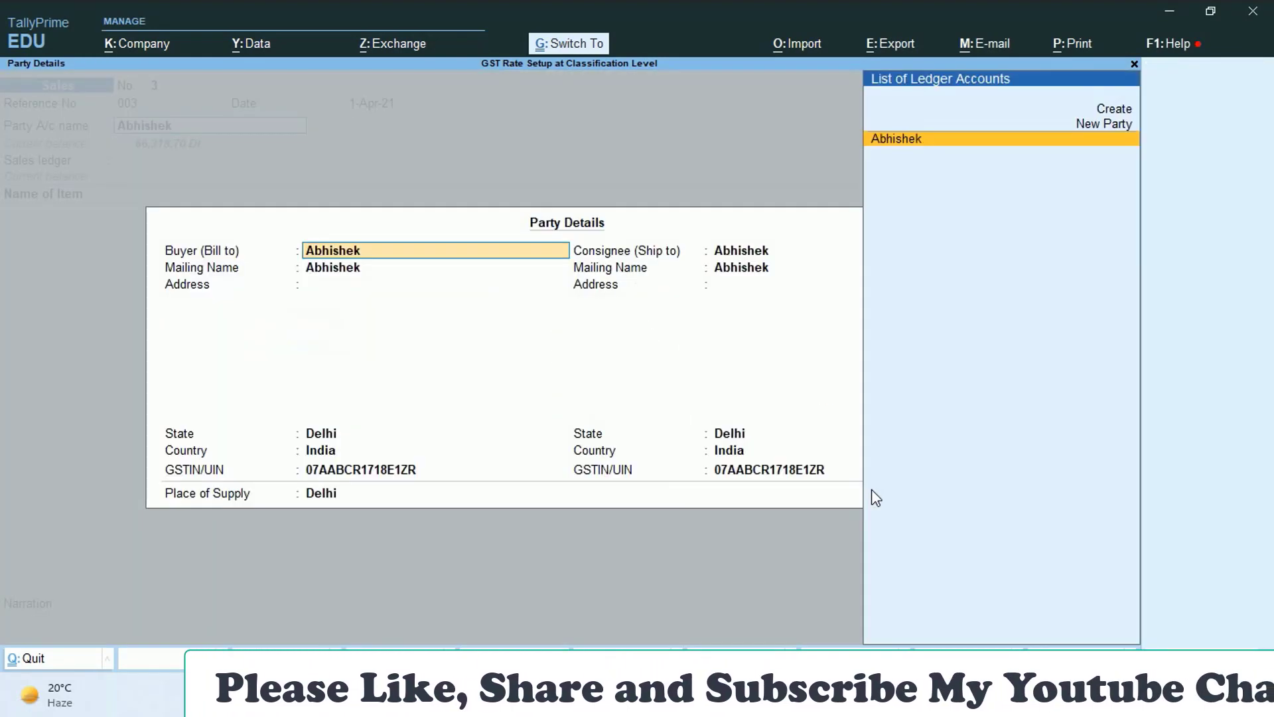
key("ctrl+a")
key("Return")
key("Return")
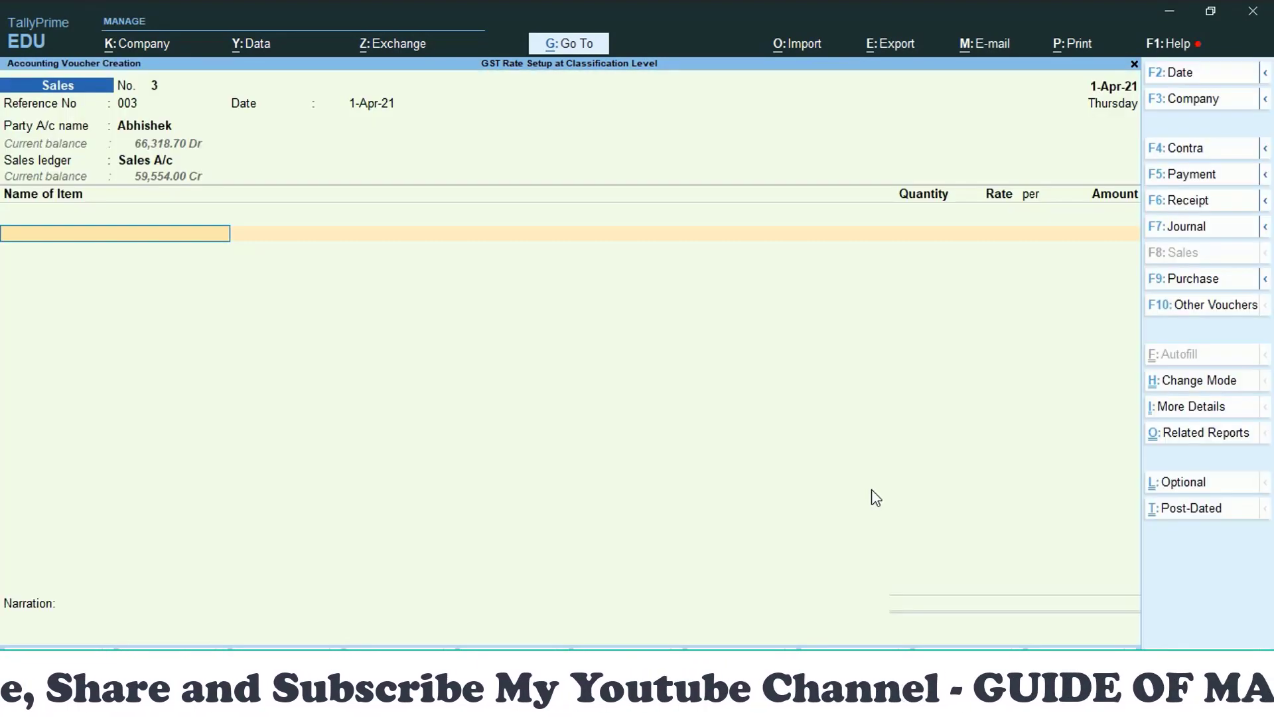
type("S")
key("BackSpace")
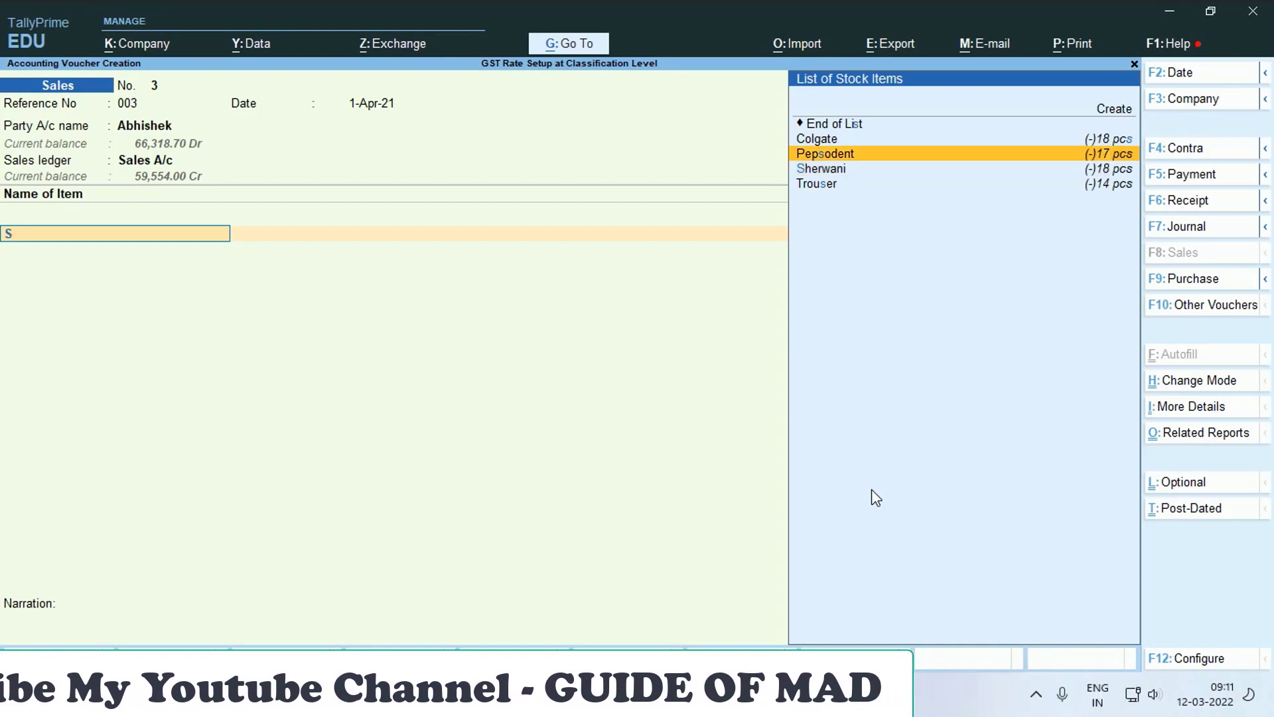
key("BackSpace")
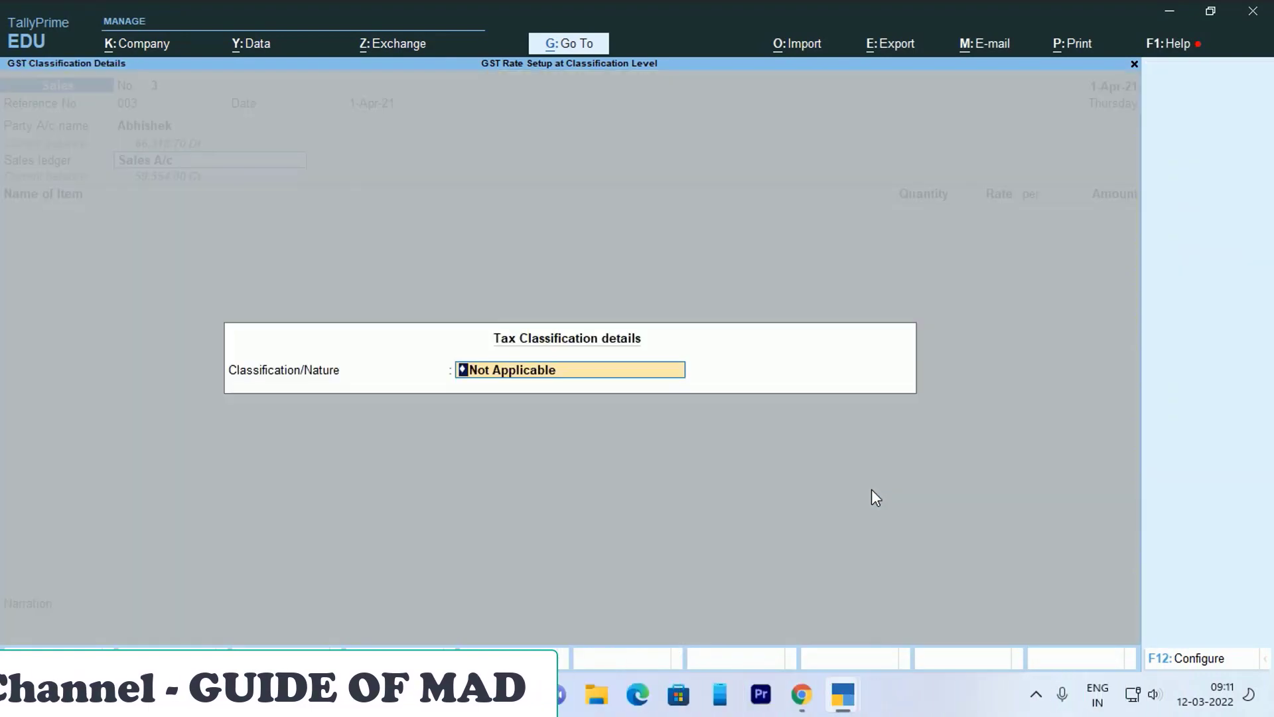
type("H")
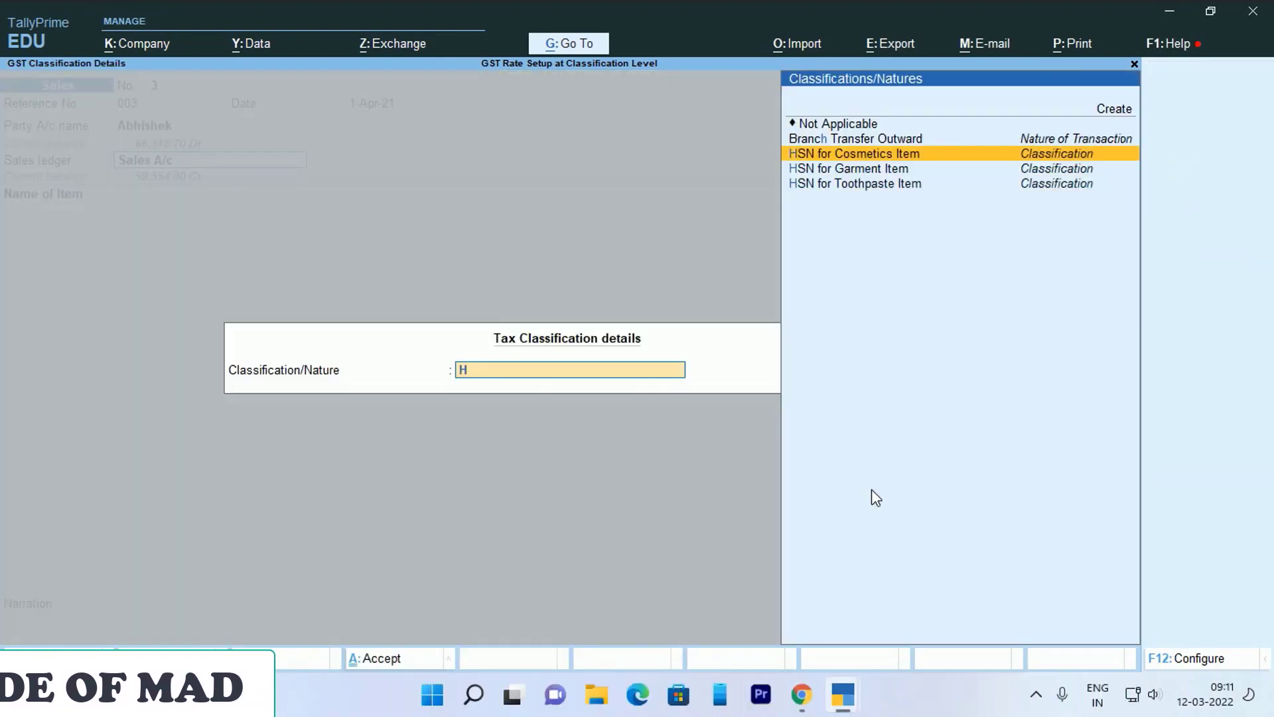
key("Return")
- Add 22 Cream at 250 for an amount of 5,500.00
key("Down")
key("Down")
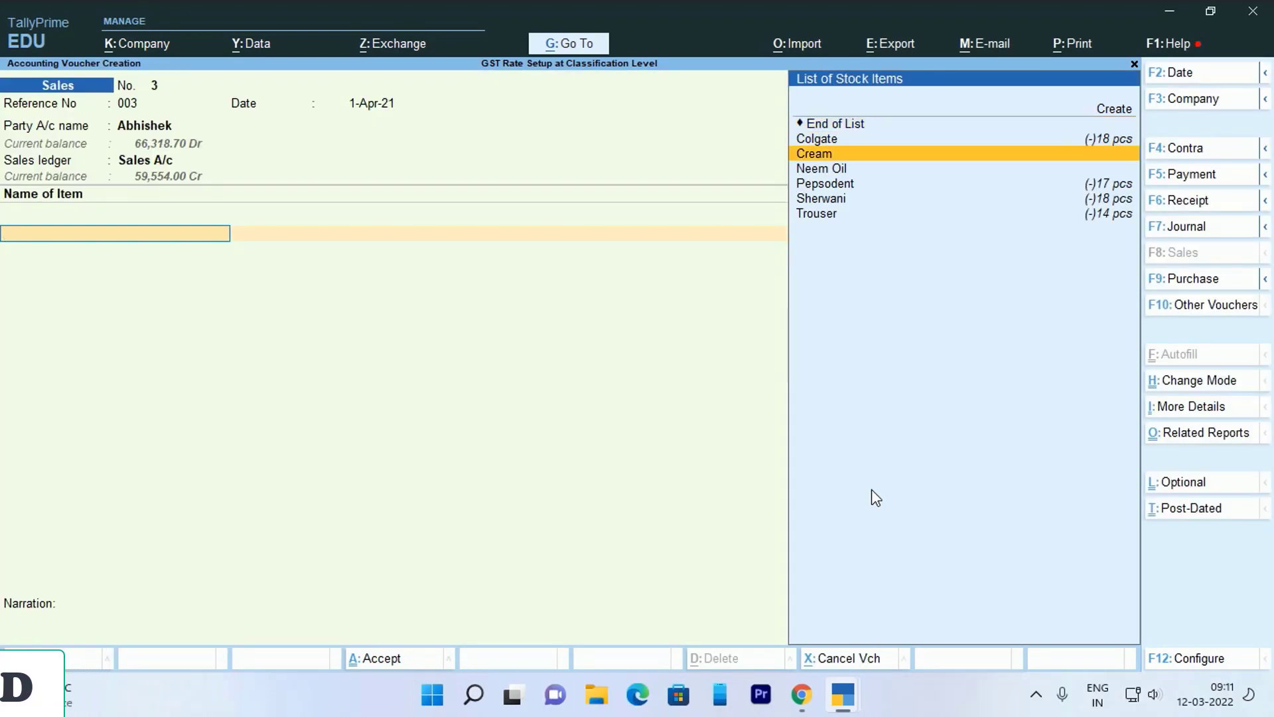
key("Return")
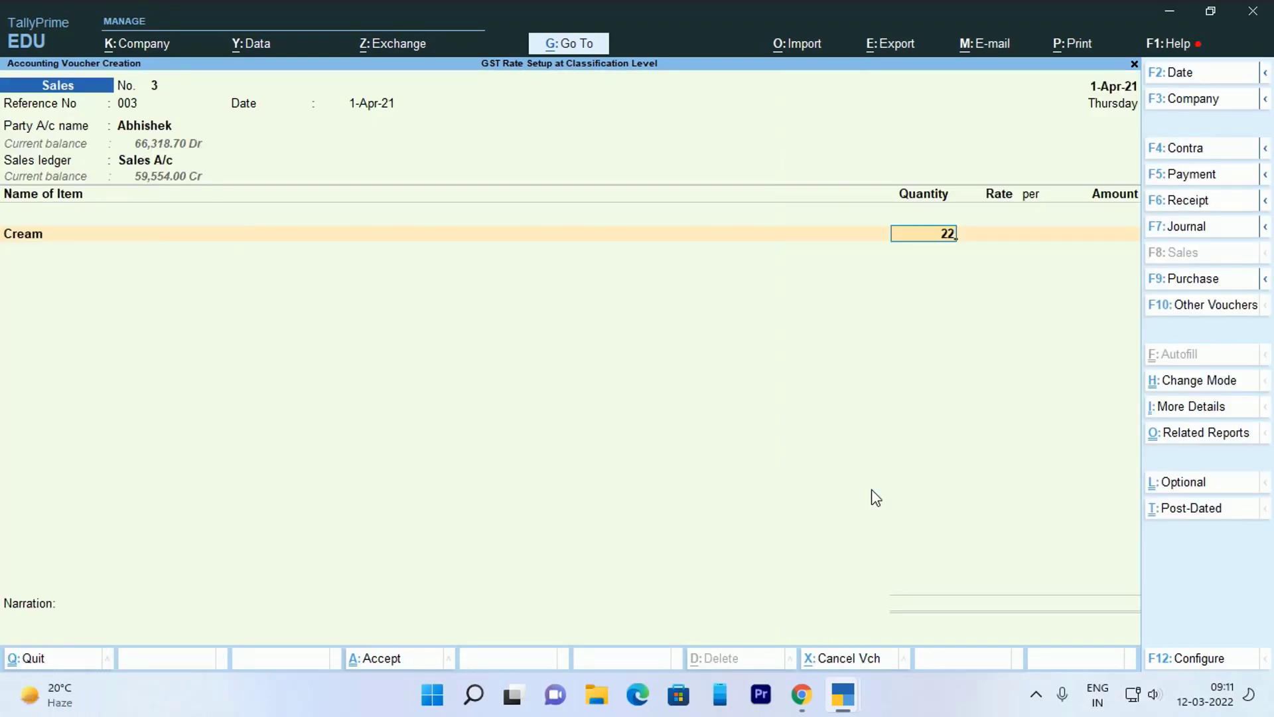
key("Return")
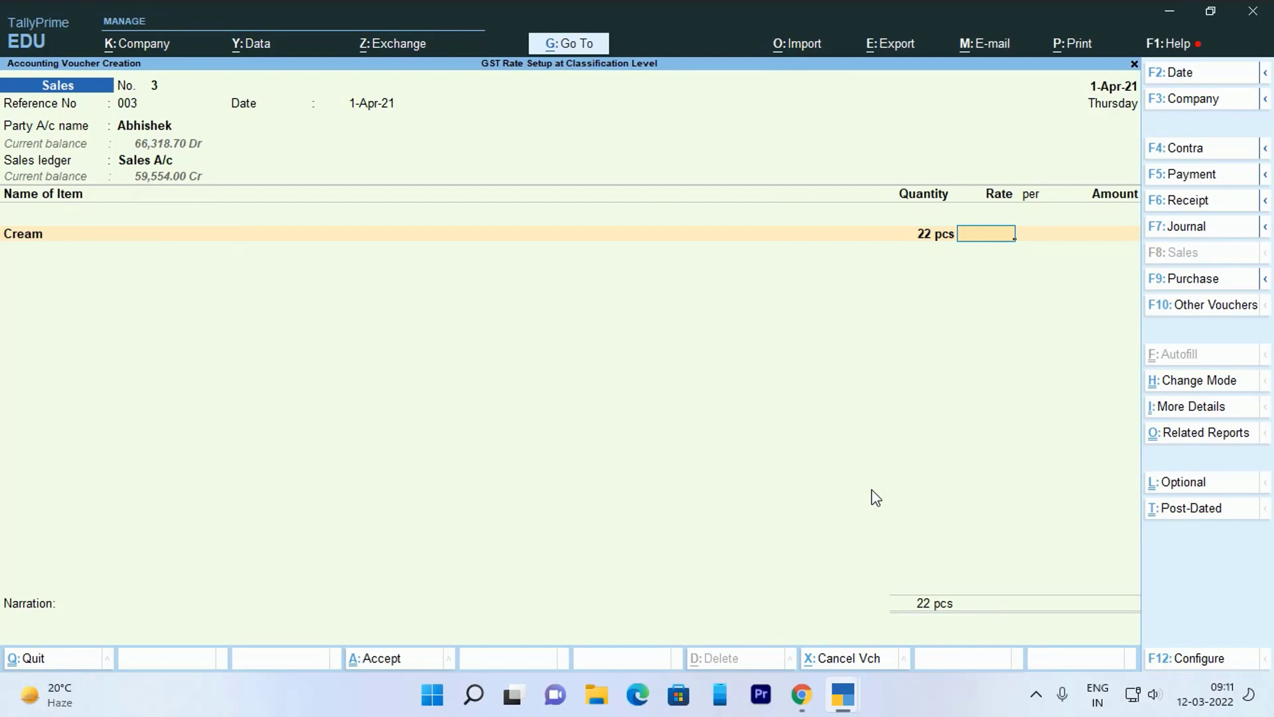
key("Return")
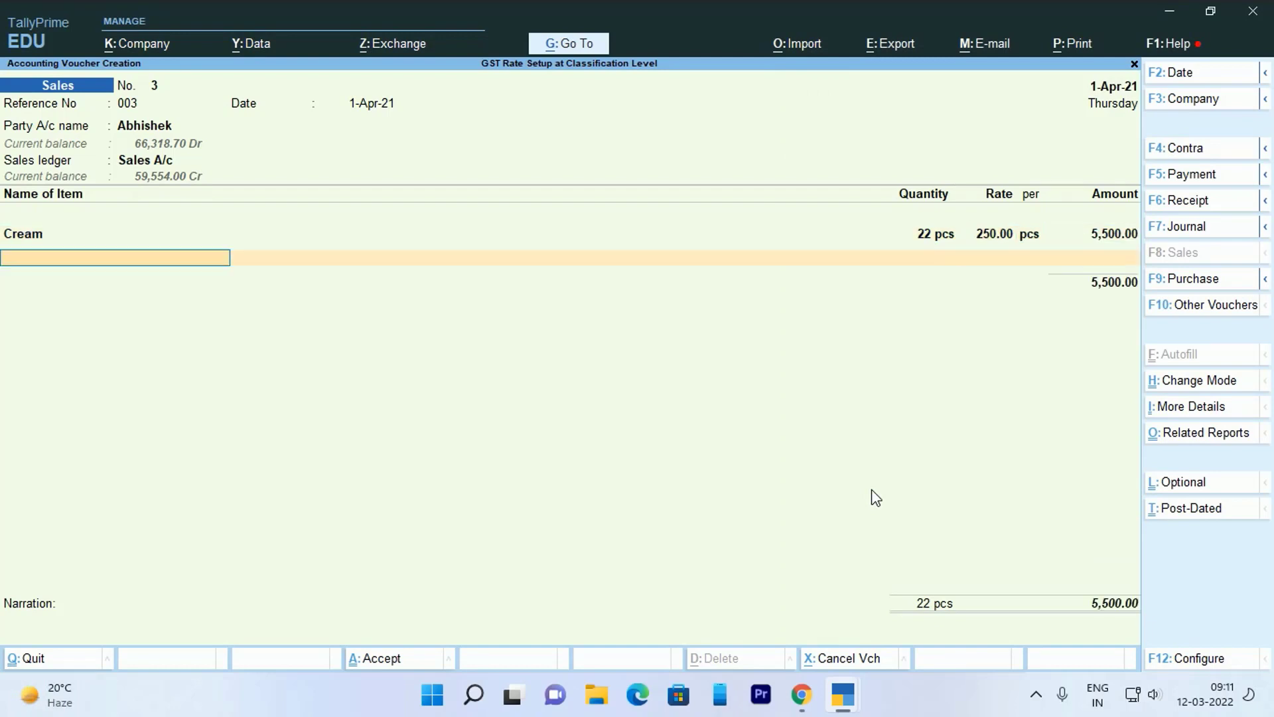
- Add 17 Neem Oil at 260, accepting the negative stock warning
type("C")
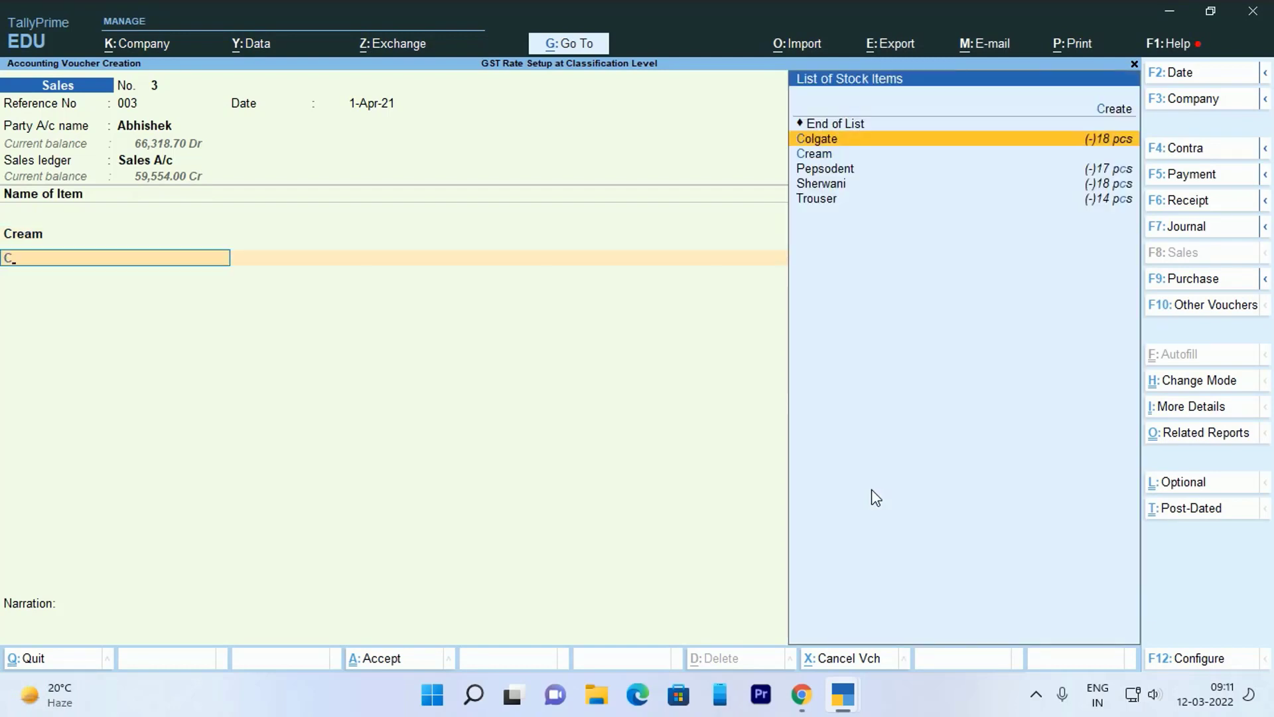
key("BackSpace")
key("Down")
key("Down")
key("Down")
key("Return")
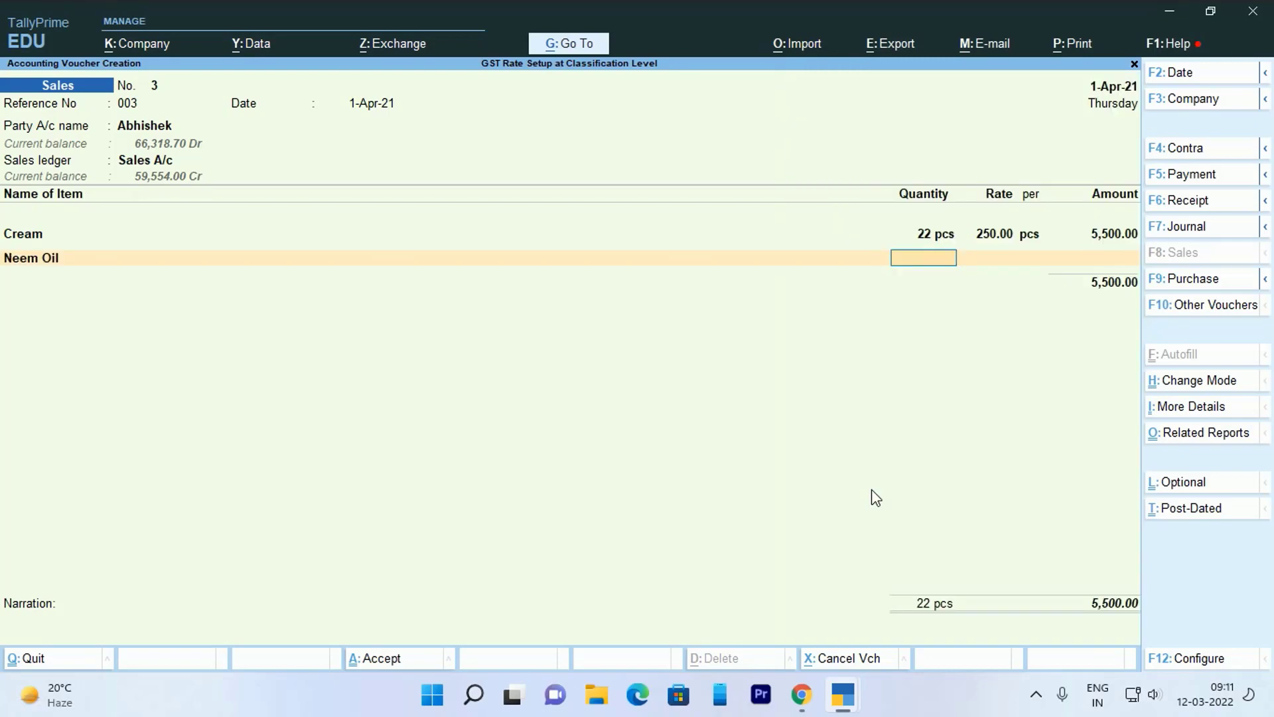
type("17")
key("Return")
key("Return")
key("Return")
key("Return")
key("Return")
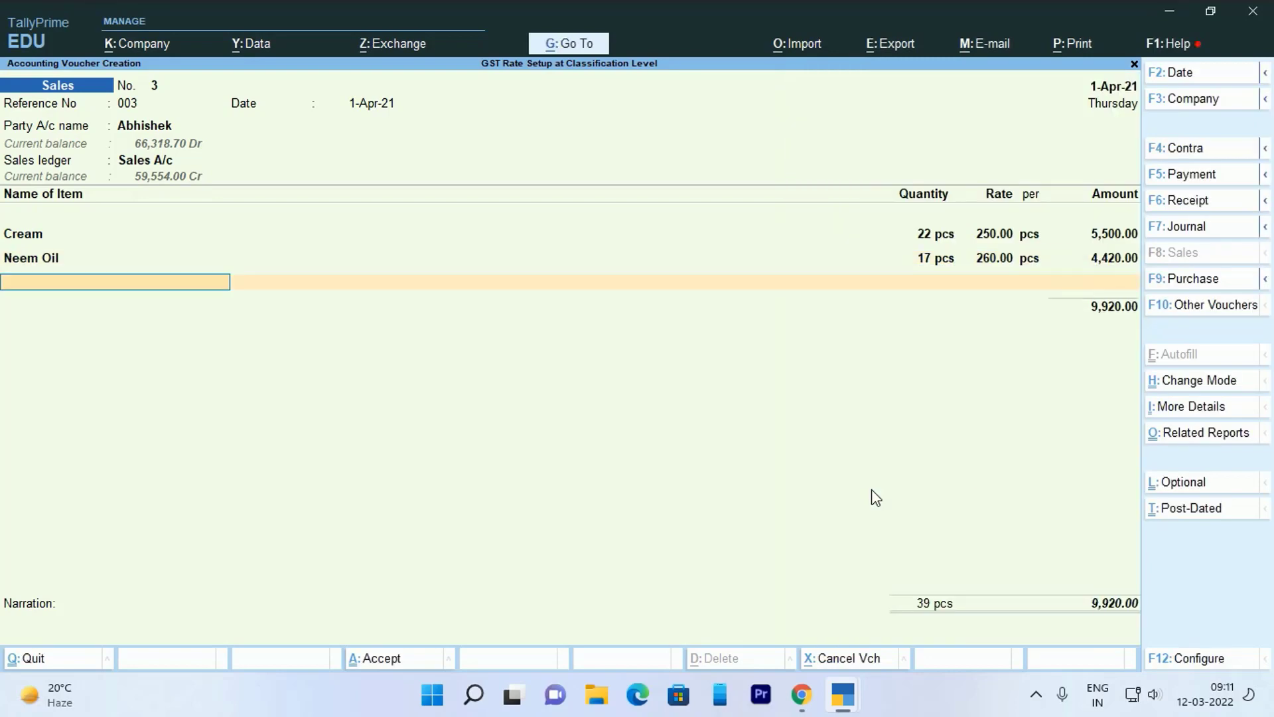
type("C")
- Add CGST and SGST of 248 each with a New Ref bill adjustment, then save voucher 3
key("Return")
key("Return")
type("S")
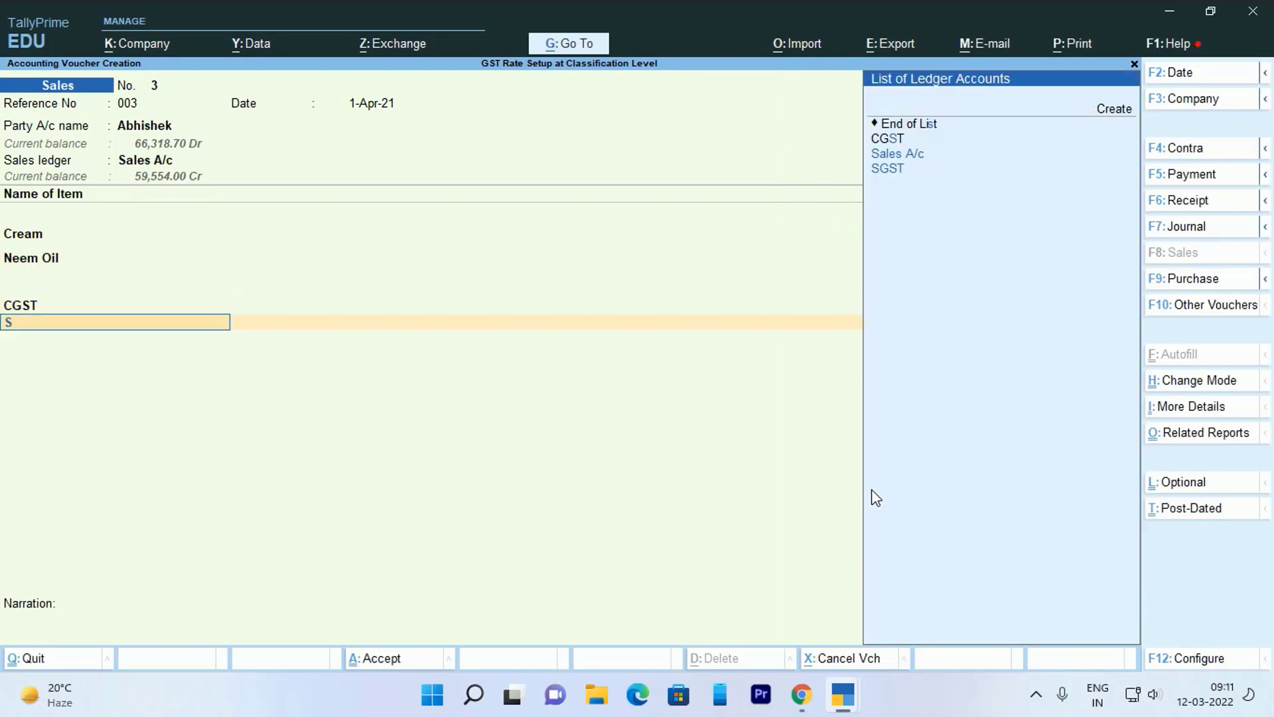
key("Return")
key("Return")
key("Return")
key("Return")
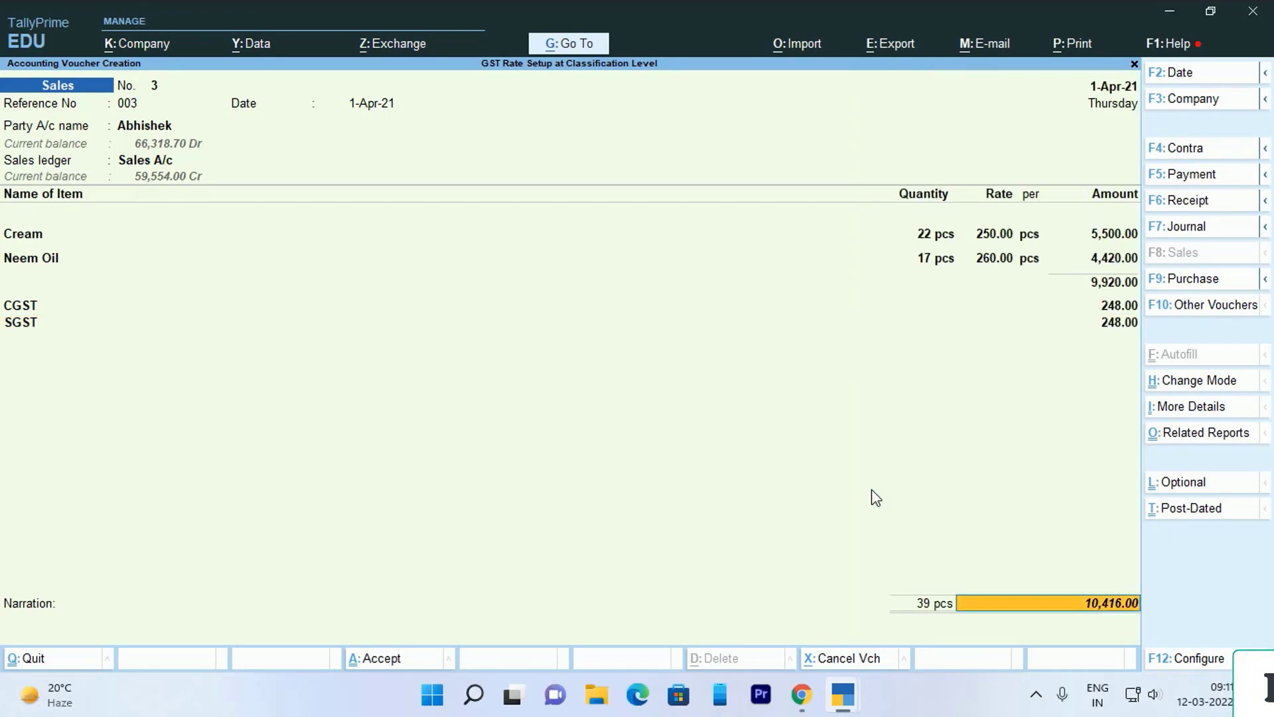
key("Return")
key("Return")
key("Return")
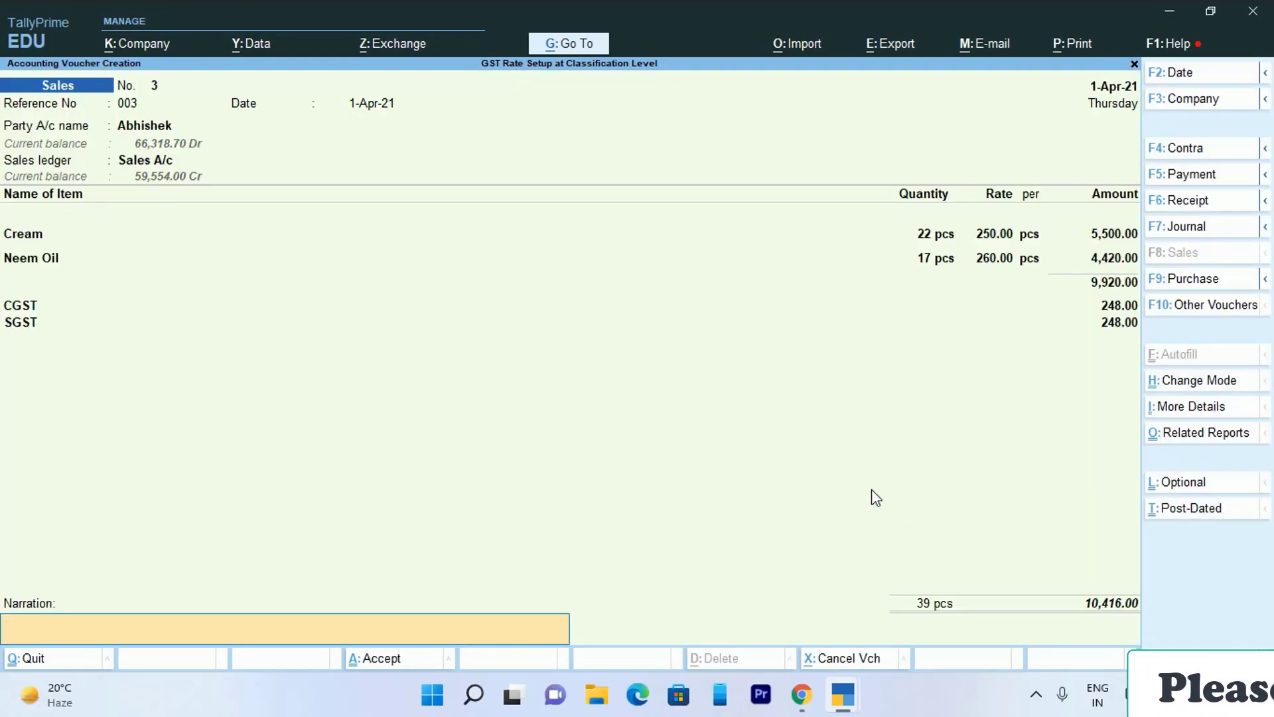
key("Return")
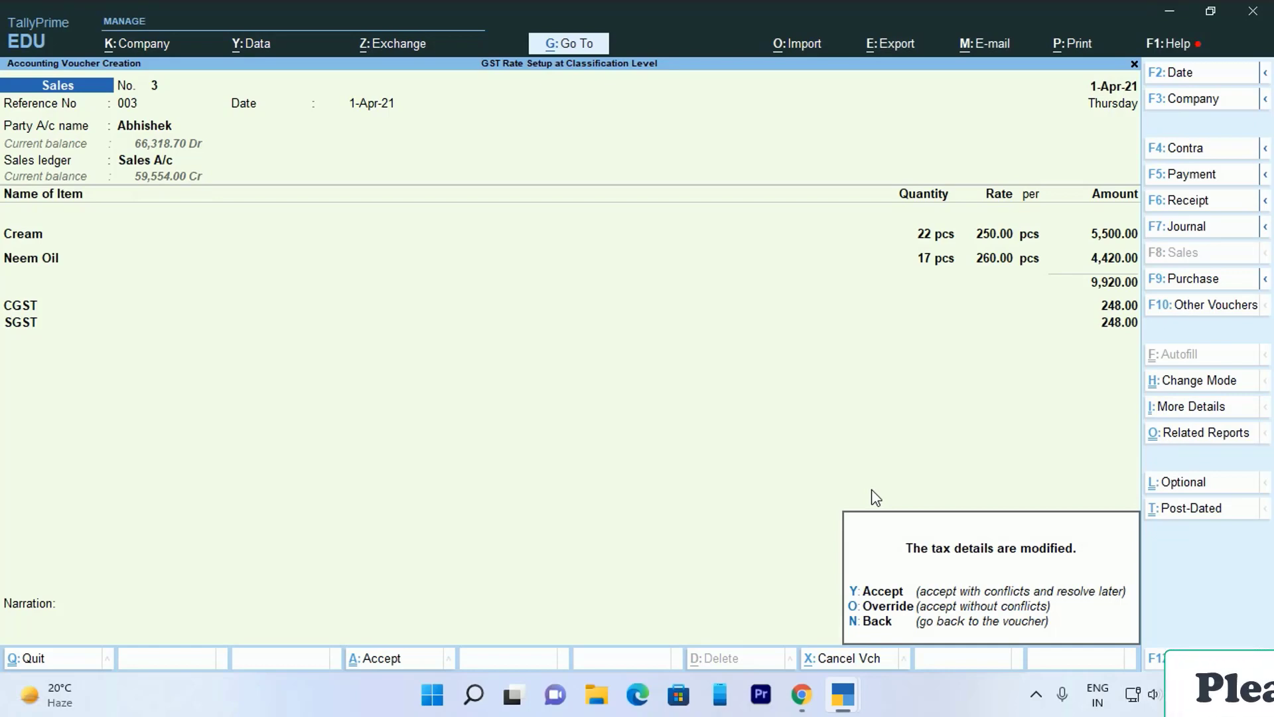
key("y")
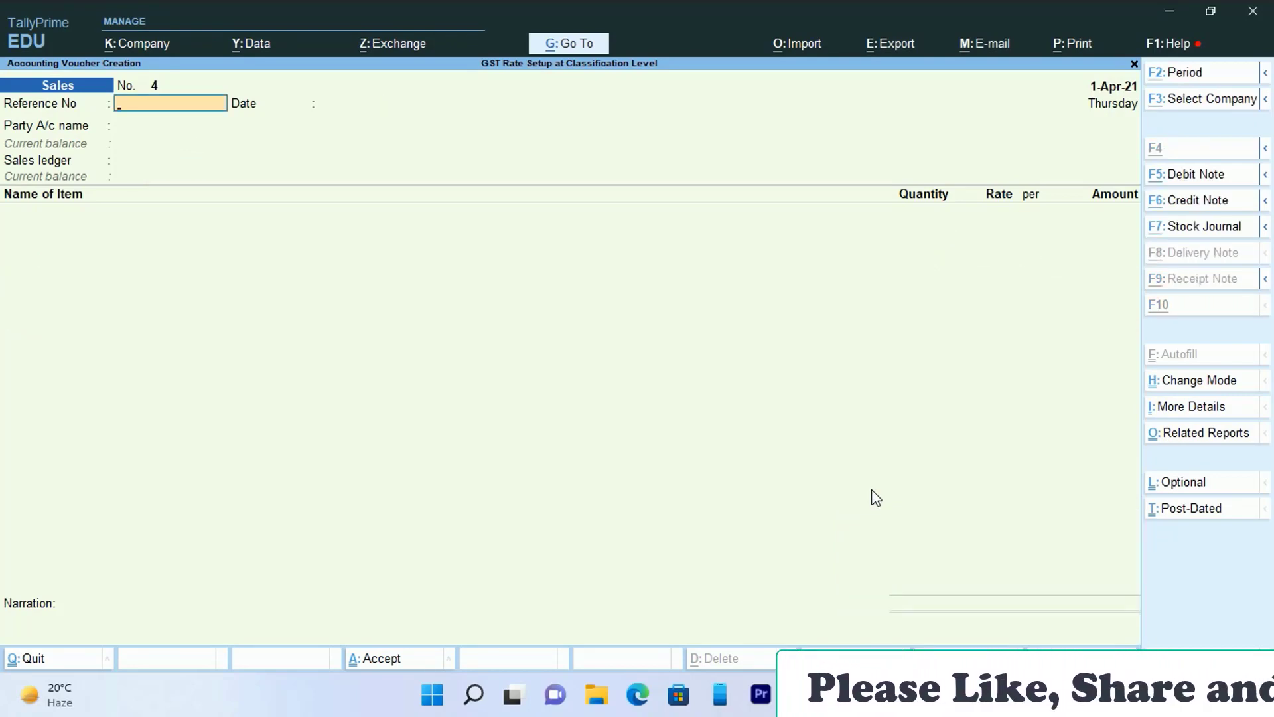
- Open GSTR-1 and drill into voucher 3's uncertain-transaction tax details
key("alt+g")
type("gst")
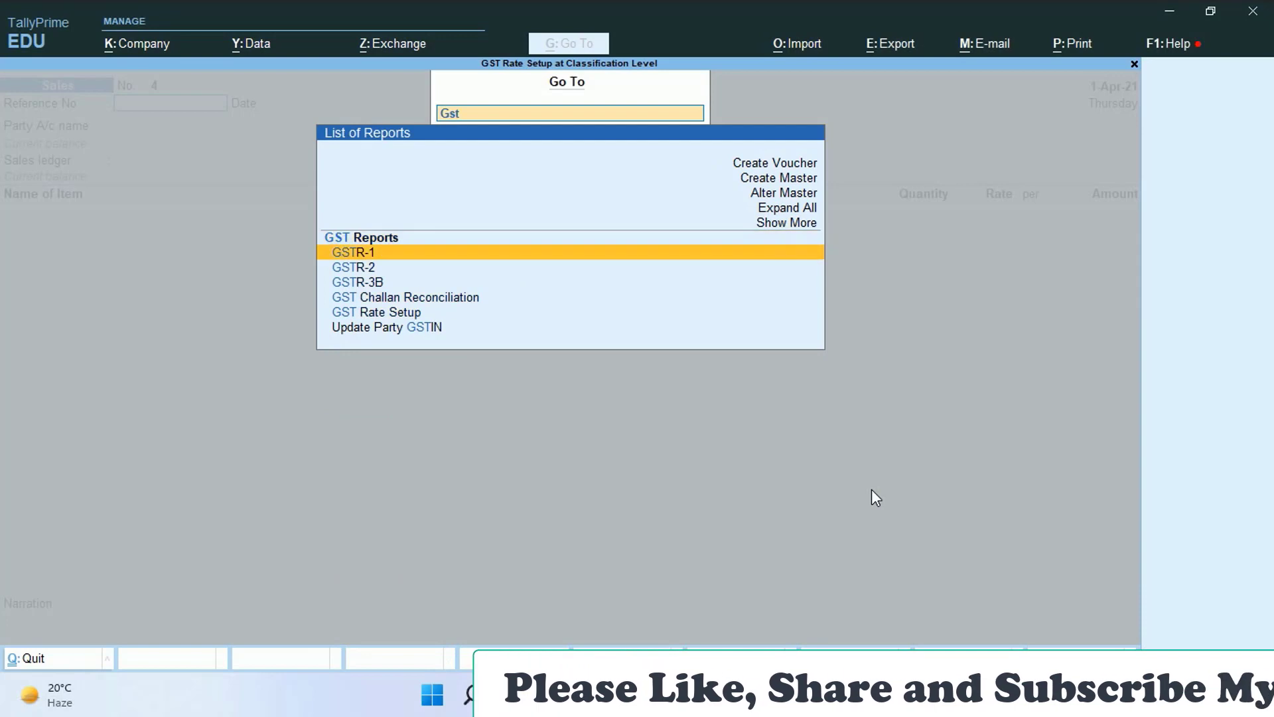
key("Return")
key("Down")
key("Down")
key("Down")
key("Down")
key("Down")
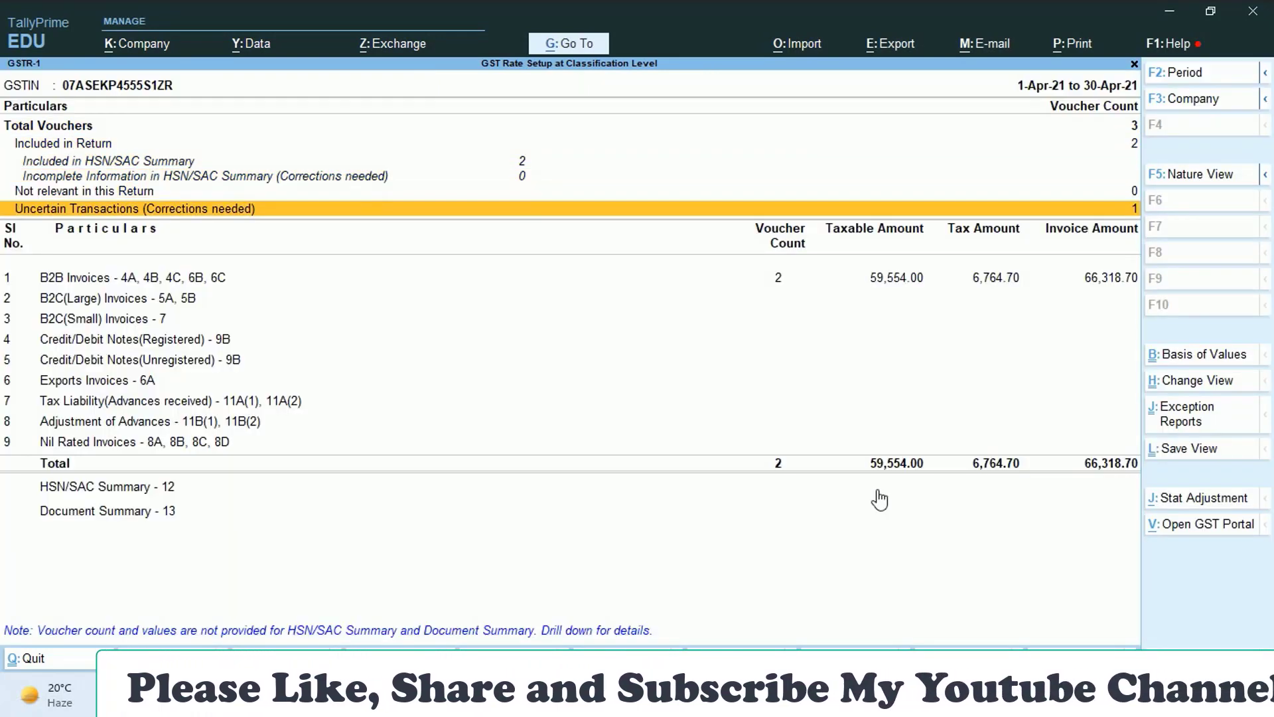
key("Return")
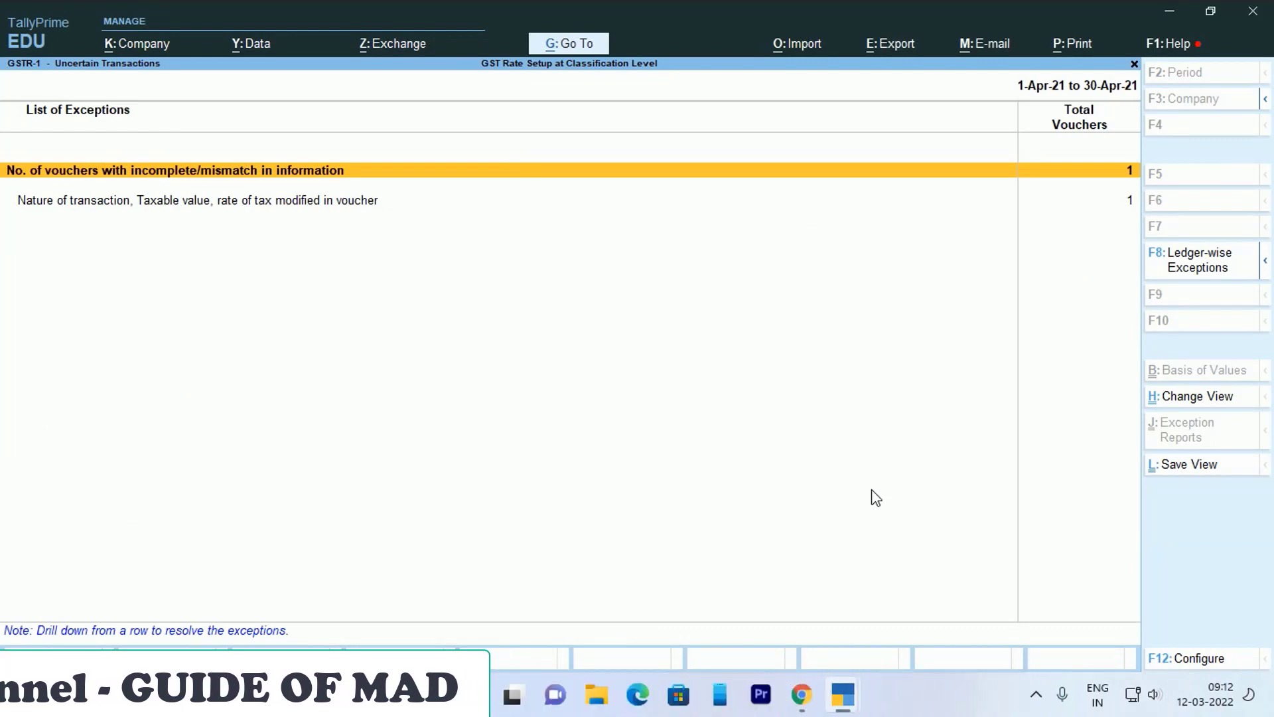
key("Return")
key("Return")
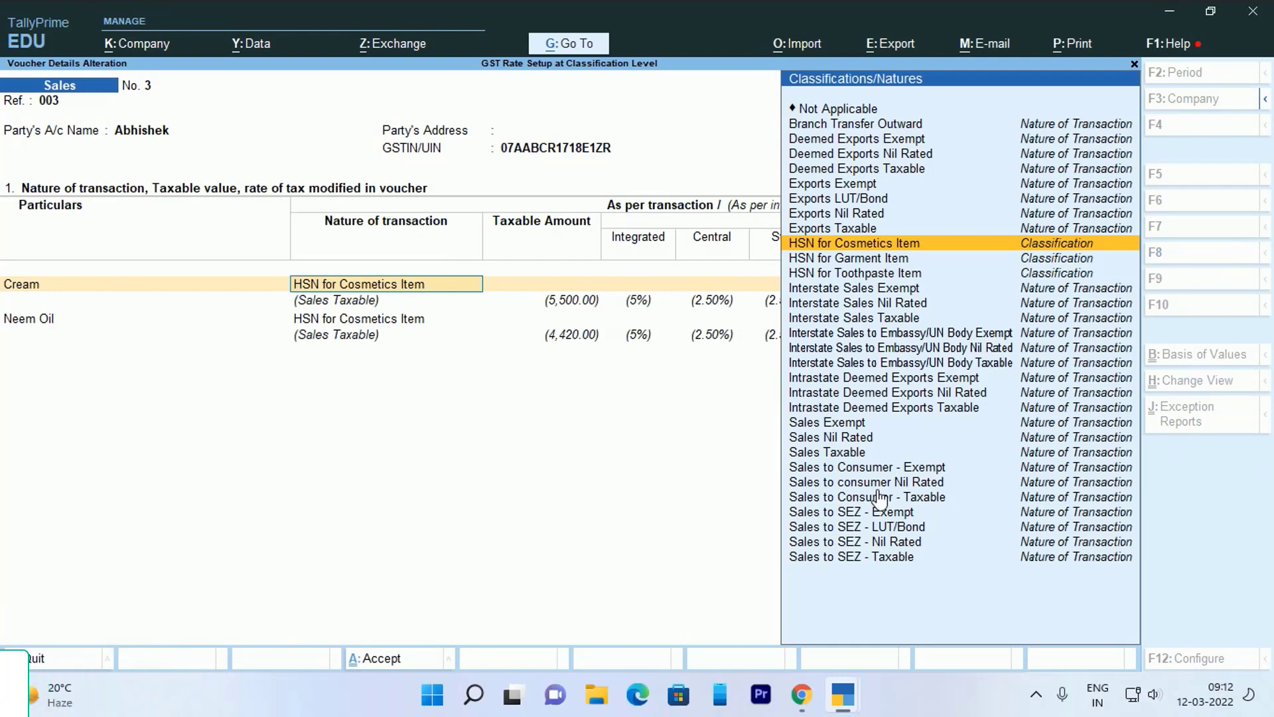
- Give Cream taxable value 5,500 with 12% integrated, 6% central, 6% state rates, Based on Value
key("Return")
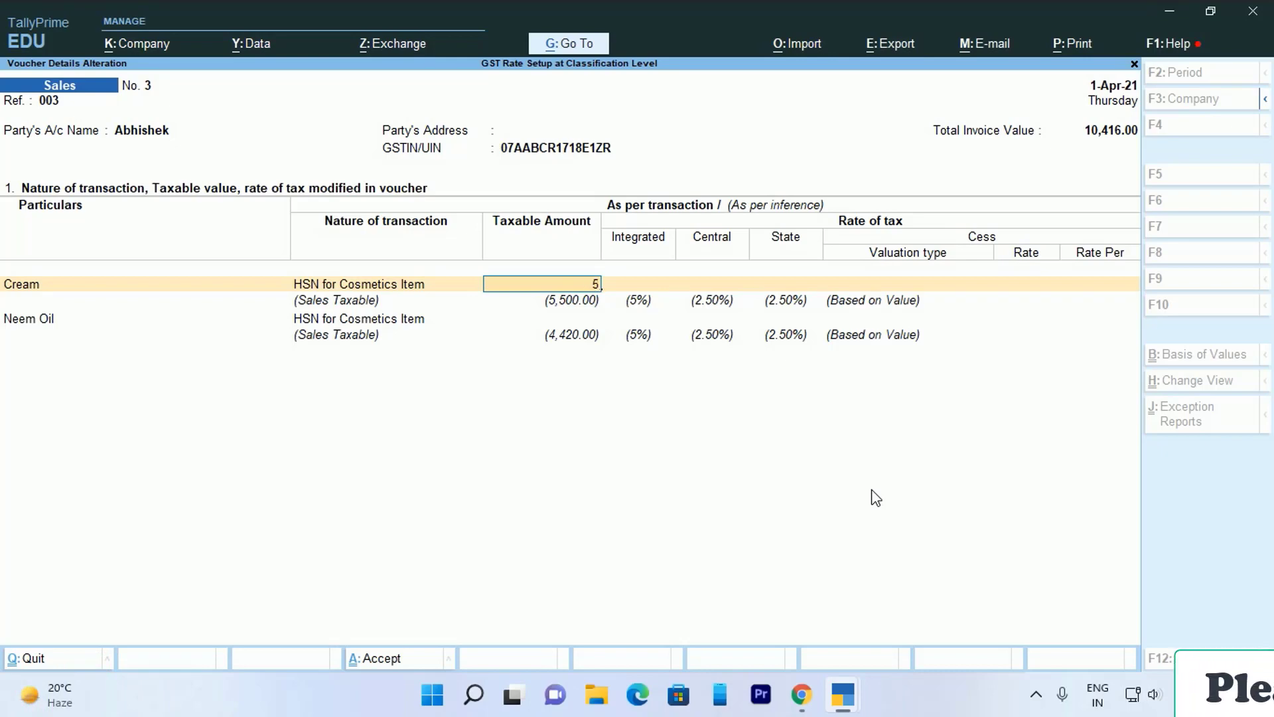
key("Return")
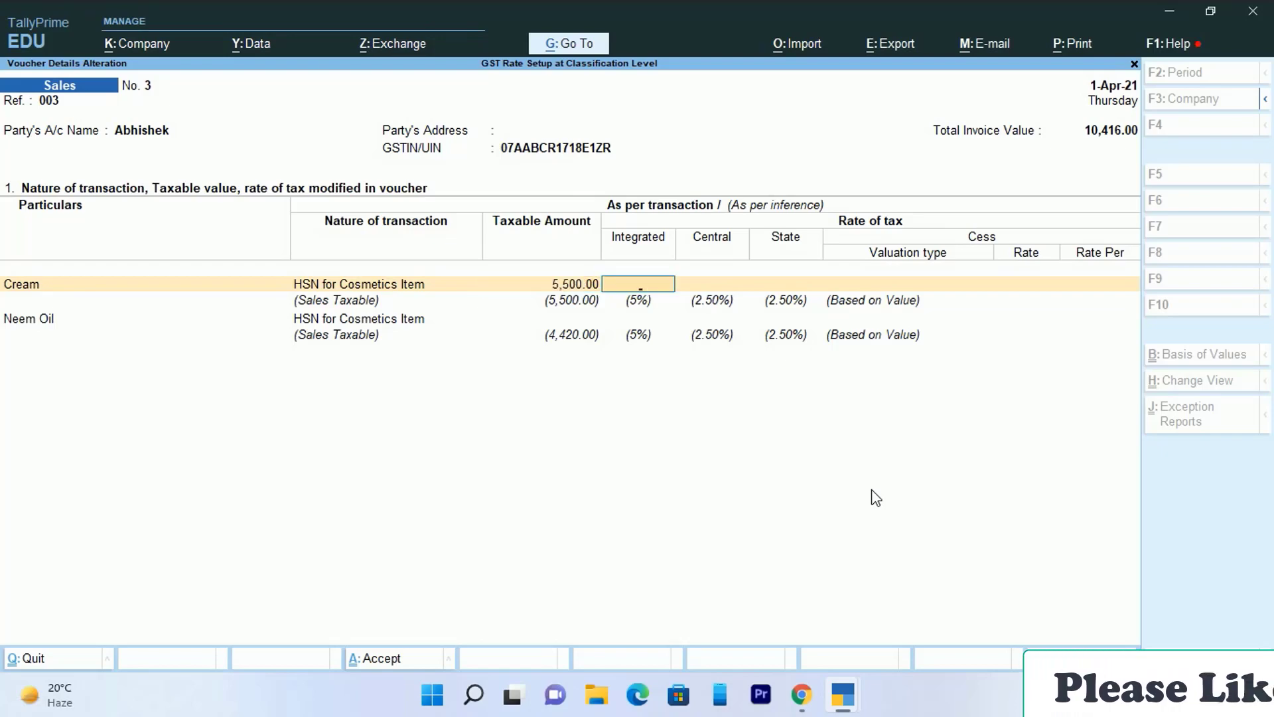
type("1")
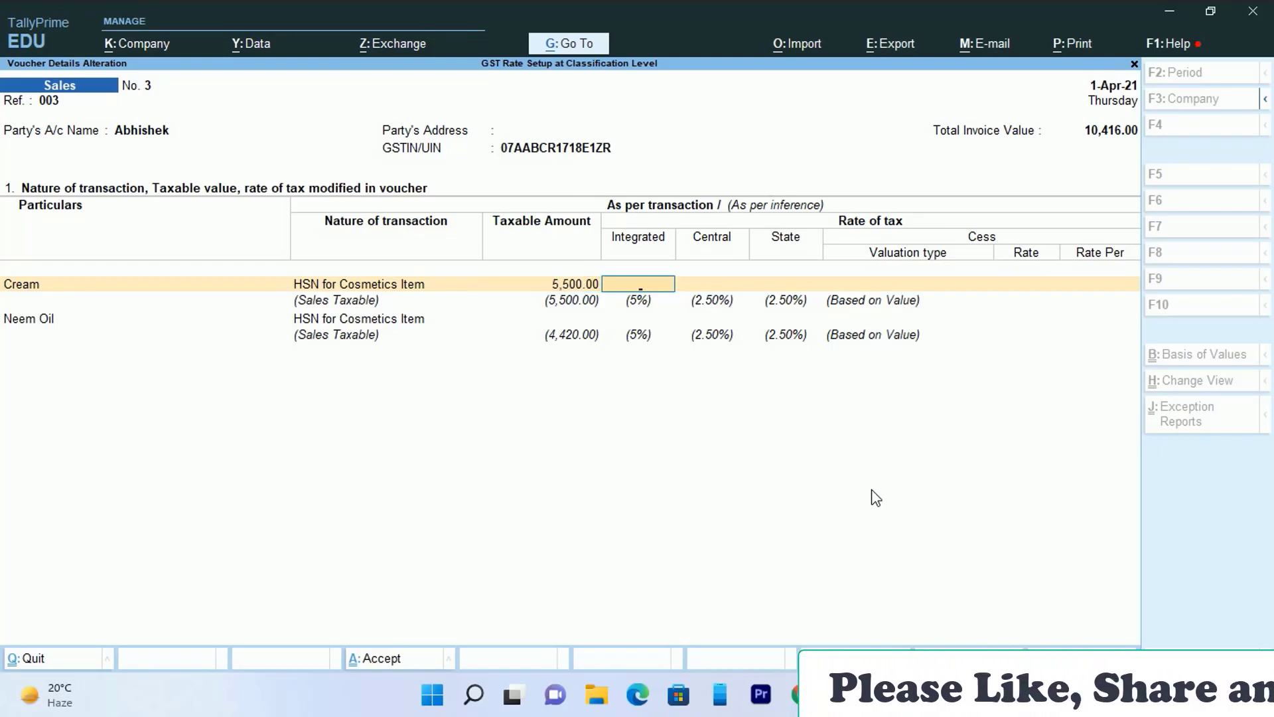
type("2")
key("Return")
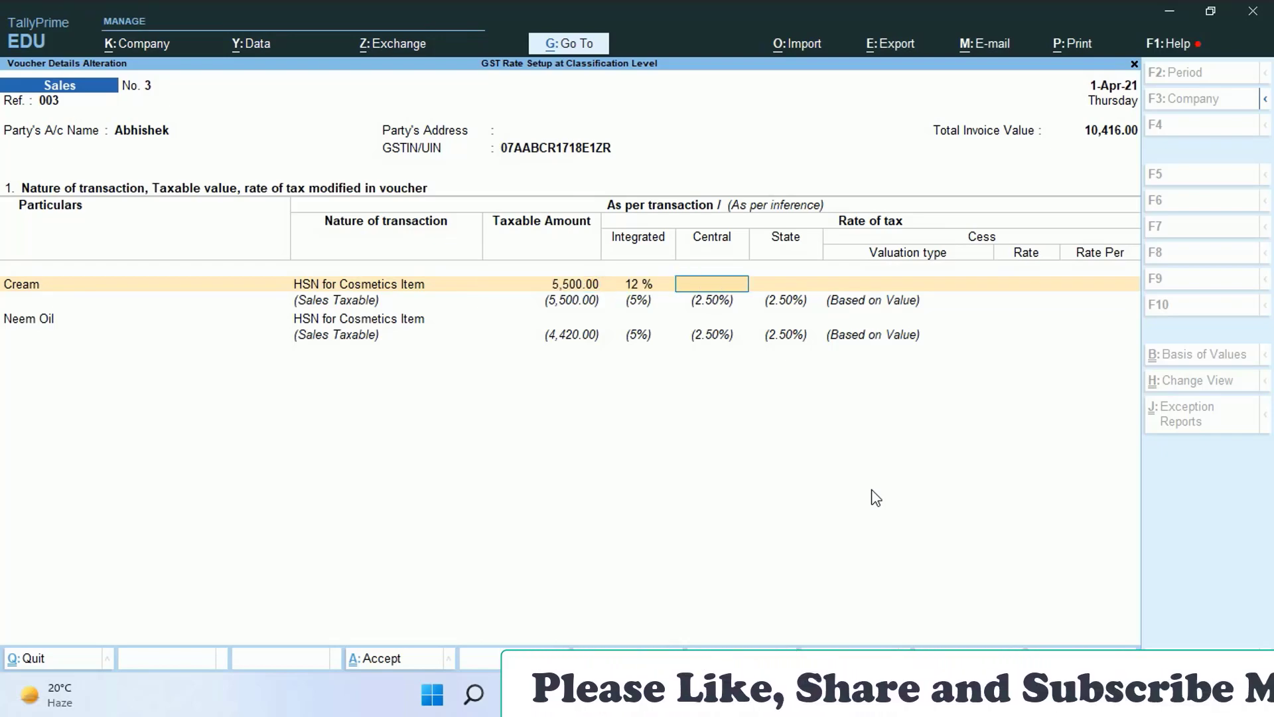
type("6")
key("Return")
type("6")
key("Return")
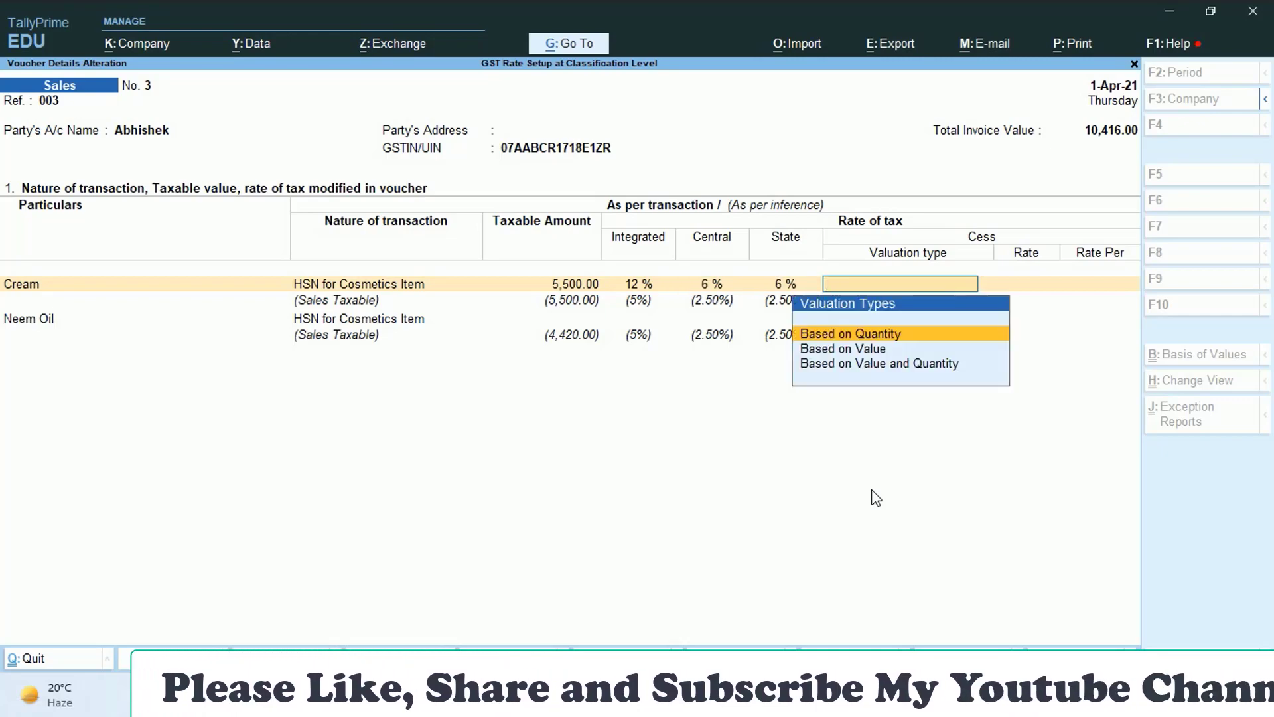
key("Down")
key("Return")
- Give Neem Oil taxable value 4,420 with 12/6/6% rates, Based on Value, and accept
key("Return")
key("Return")
key("Return")
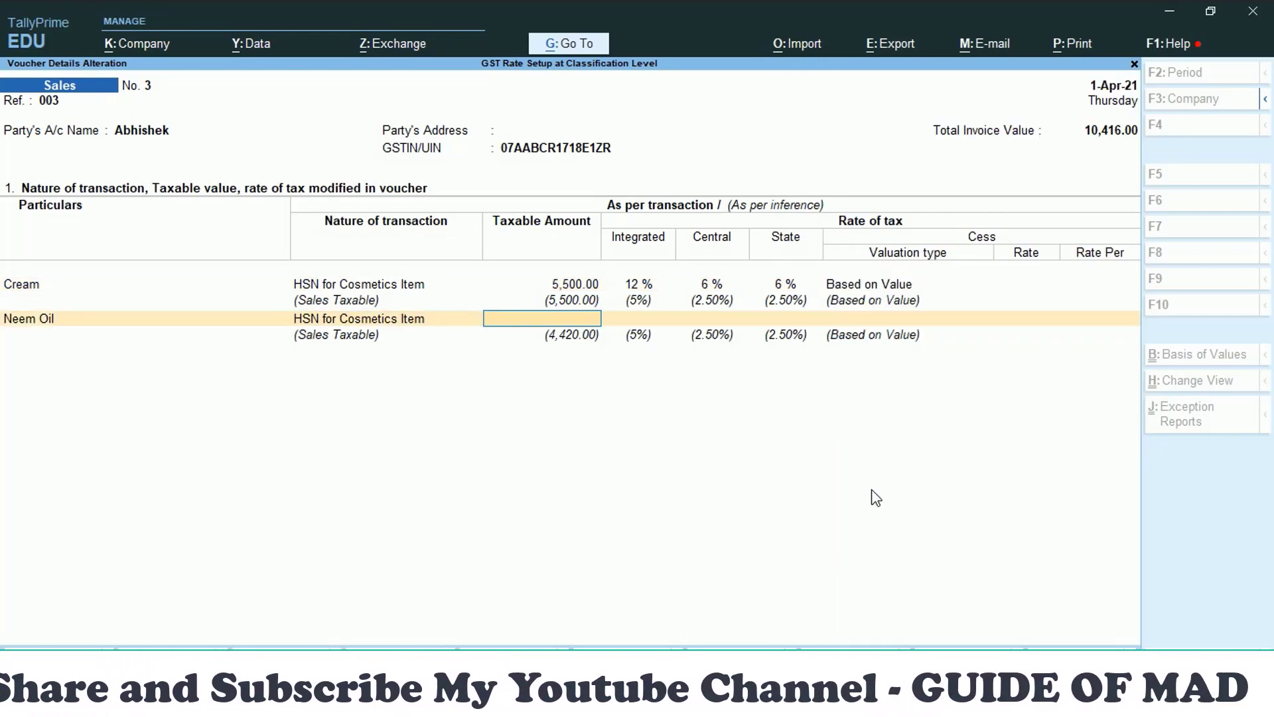
type("4,420")
key("Return")
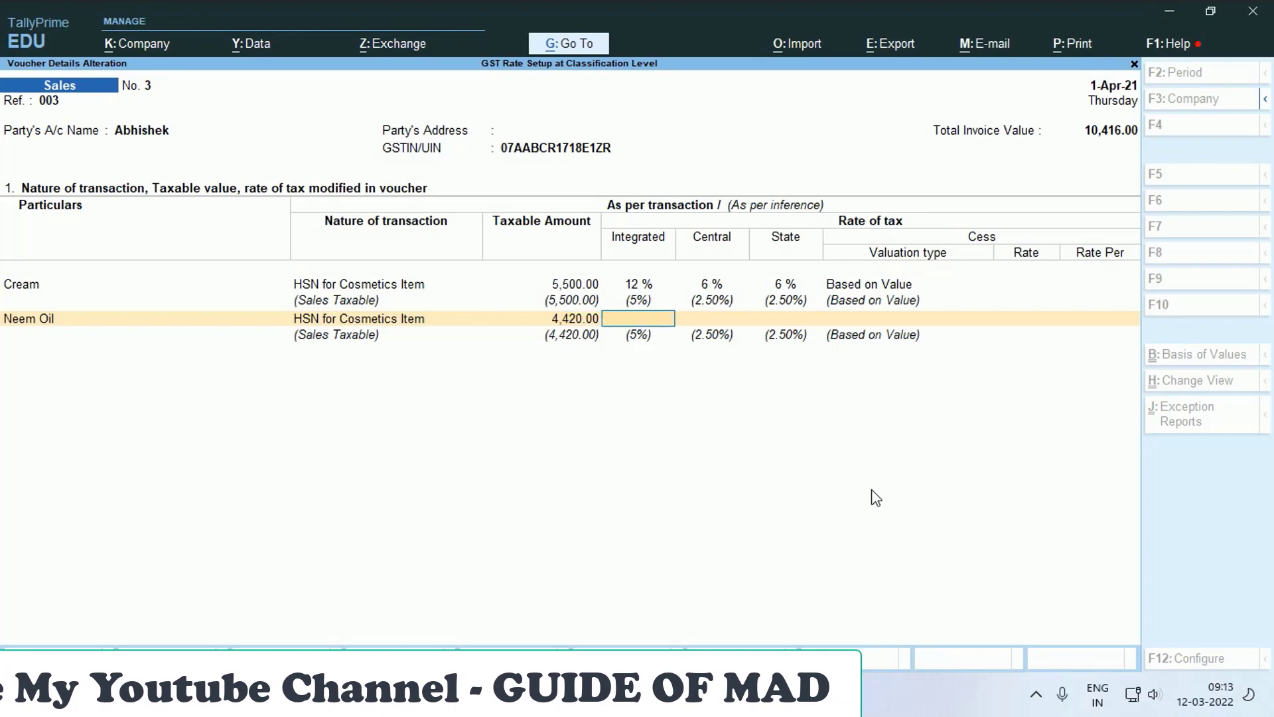
type("12")
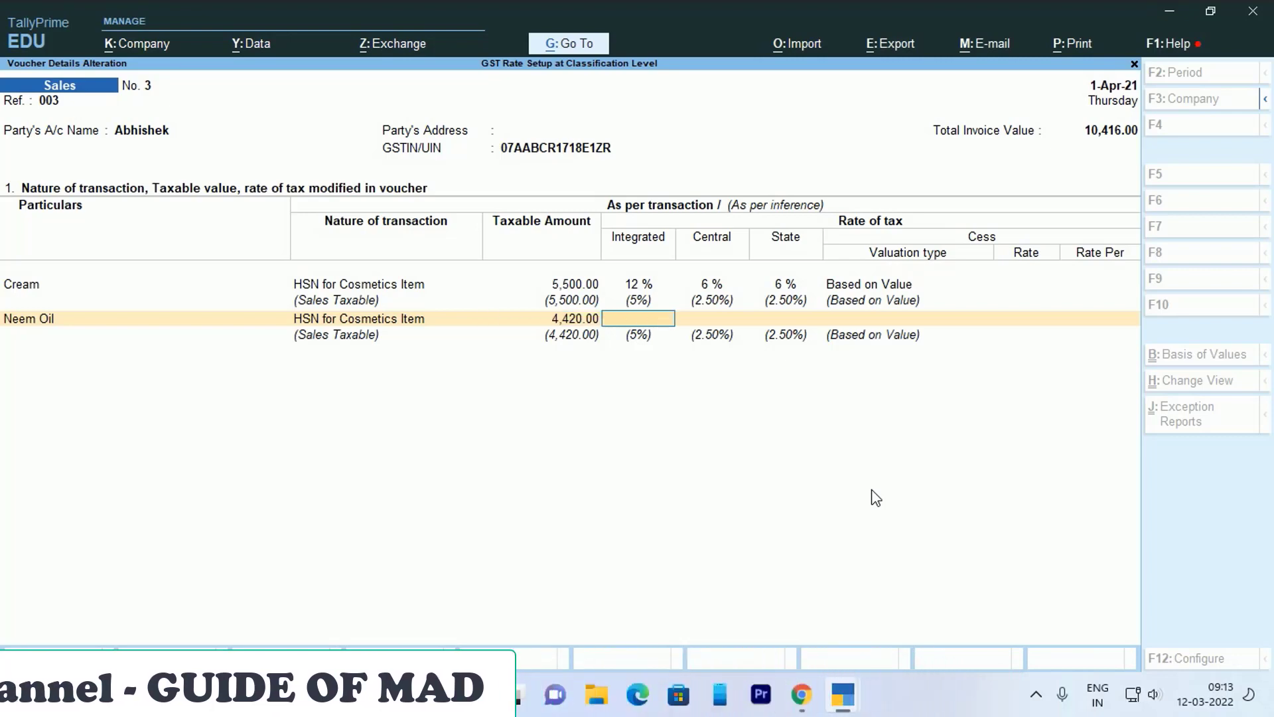
key("Return")
type("6")
key("Return")
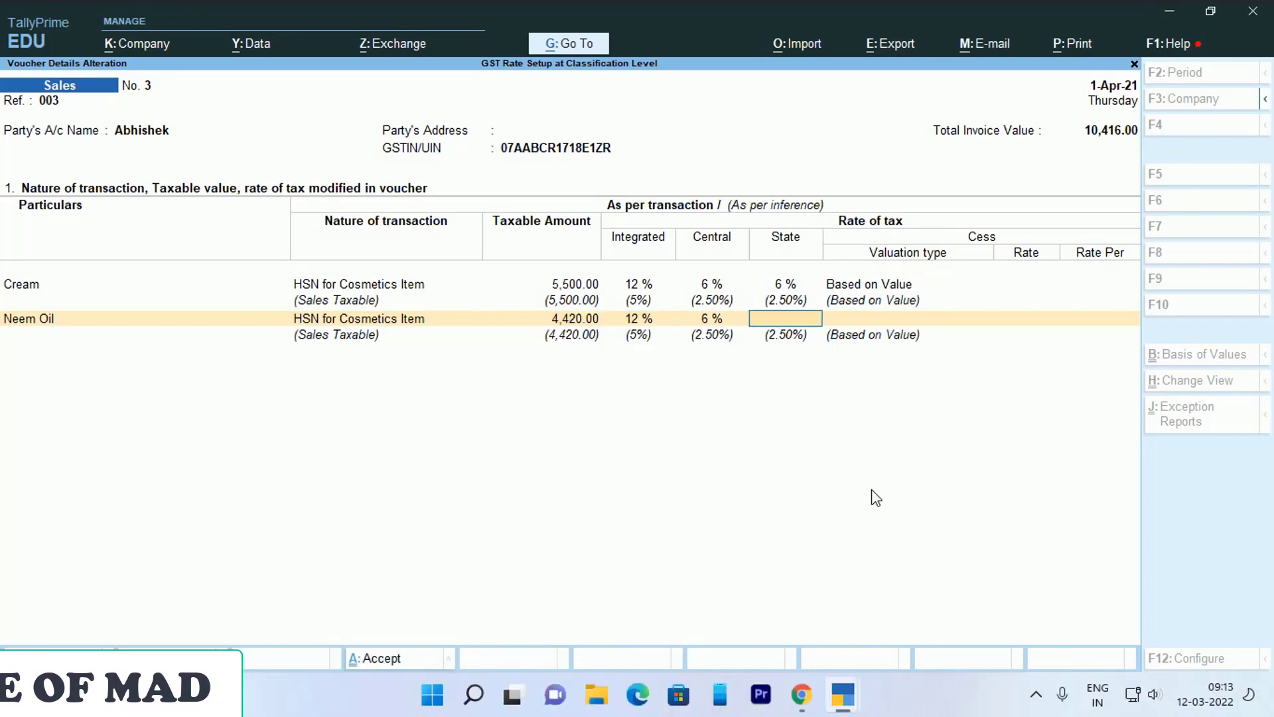
type("6")
key("Return")
key("Down")
key("Return")
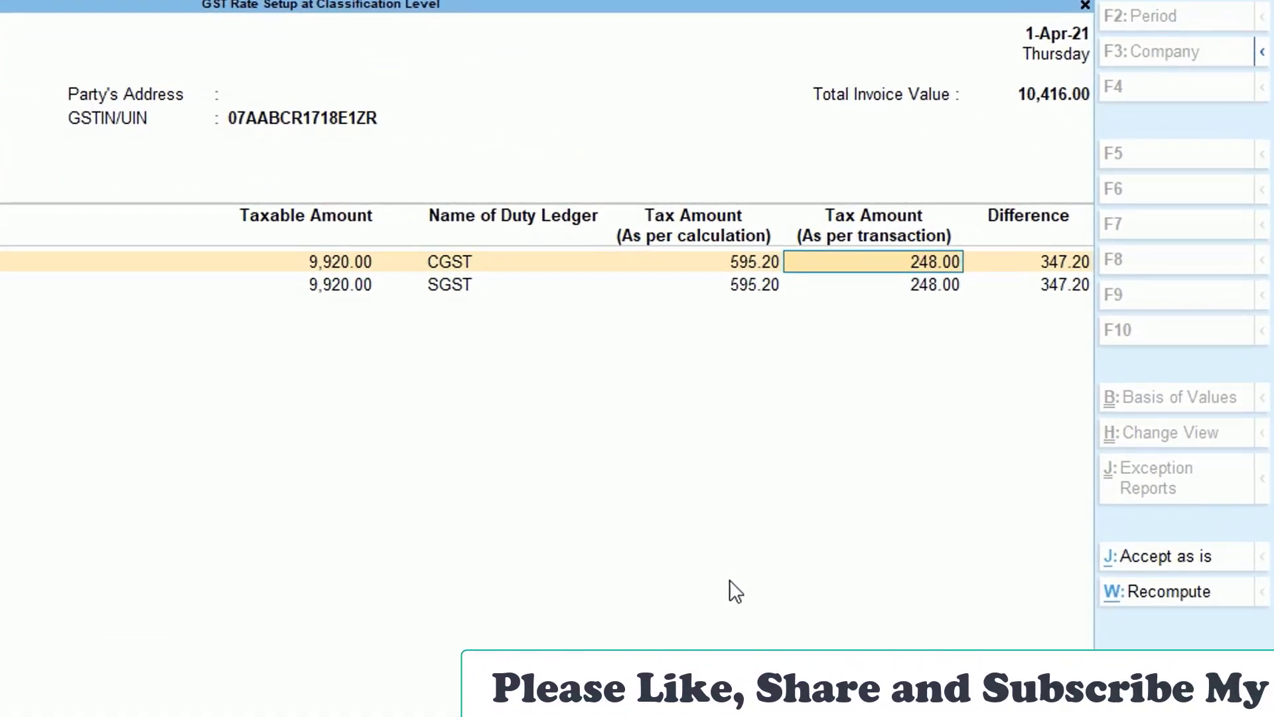
- Review the 347.20 CGST and SGST differences on voucher 3's tax lines
key("Down")
key("Down")
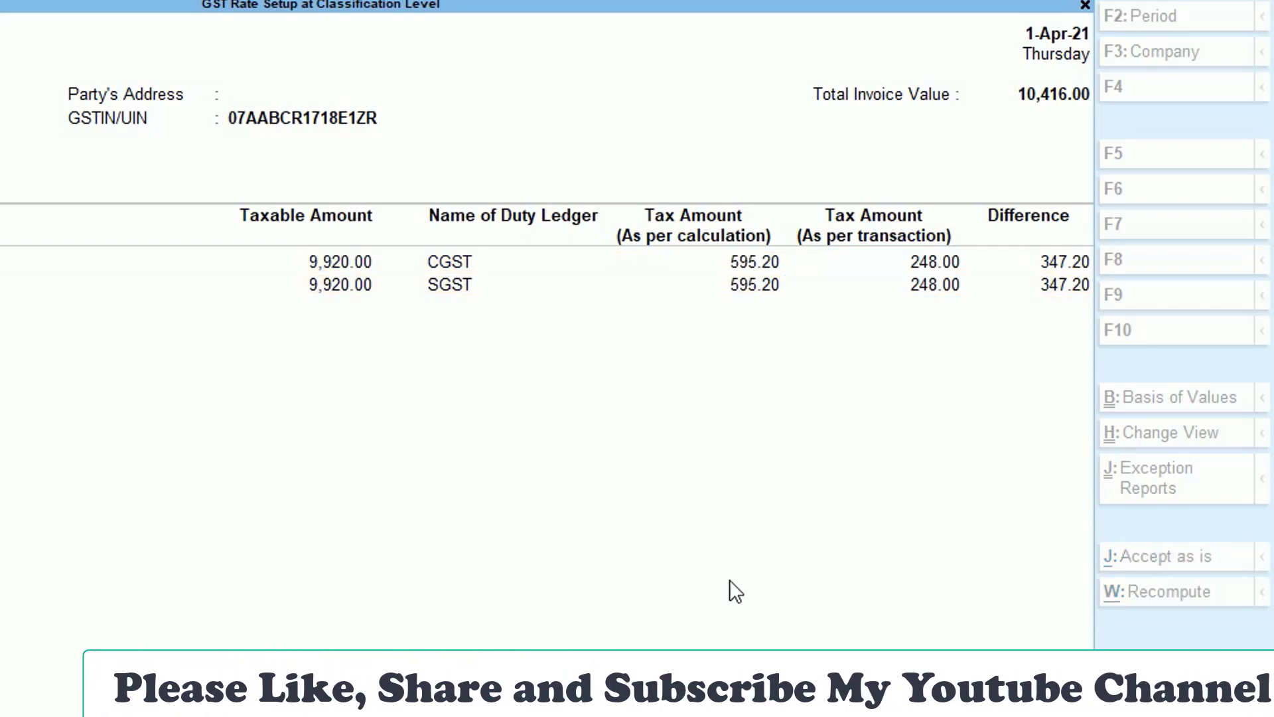
key("Down")
key("Down")
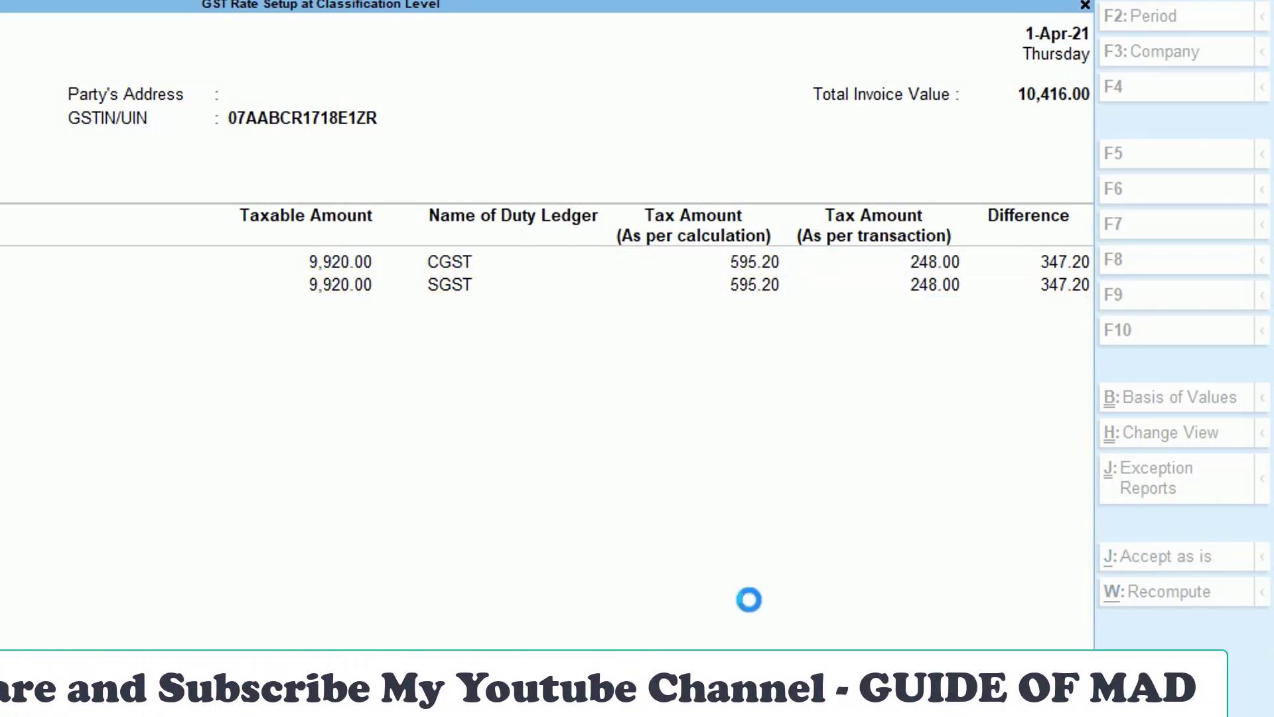
key("Escape")
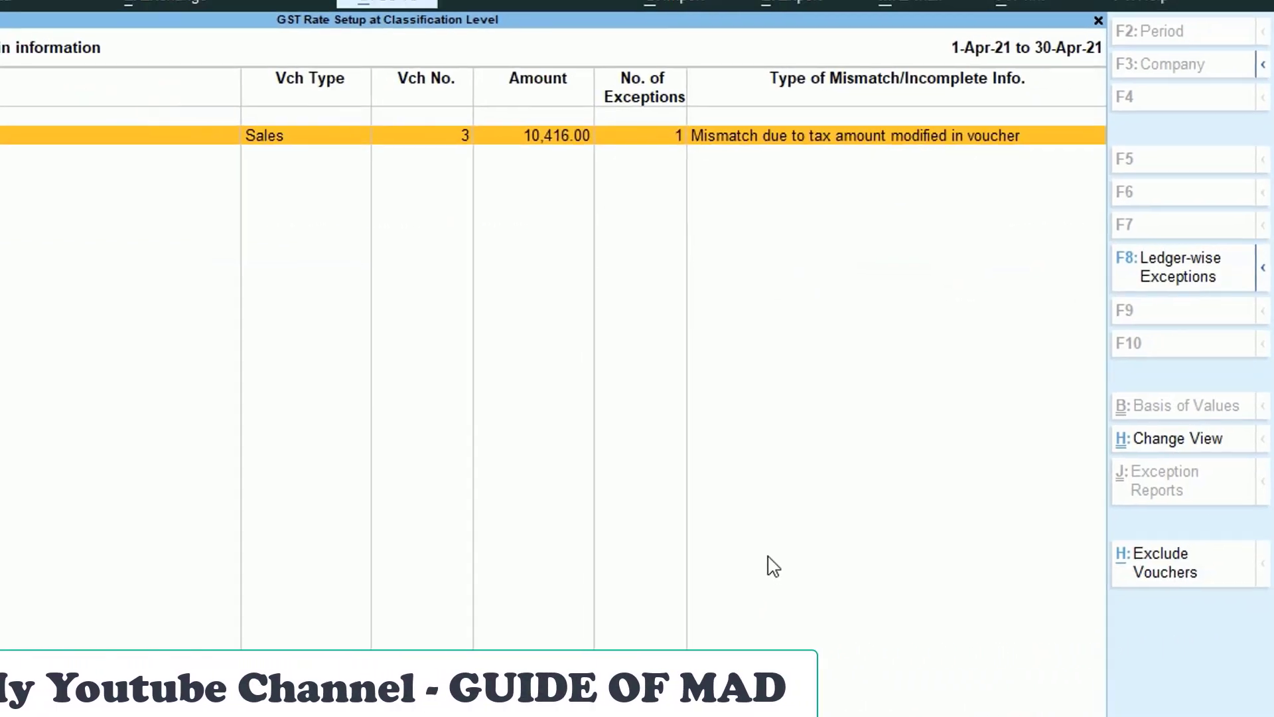
- Leave GSTR-1 and confirm quitting back to the Gateway of Tally
key("Escape")
key("Escape")
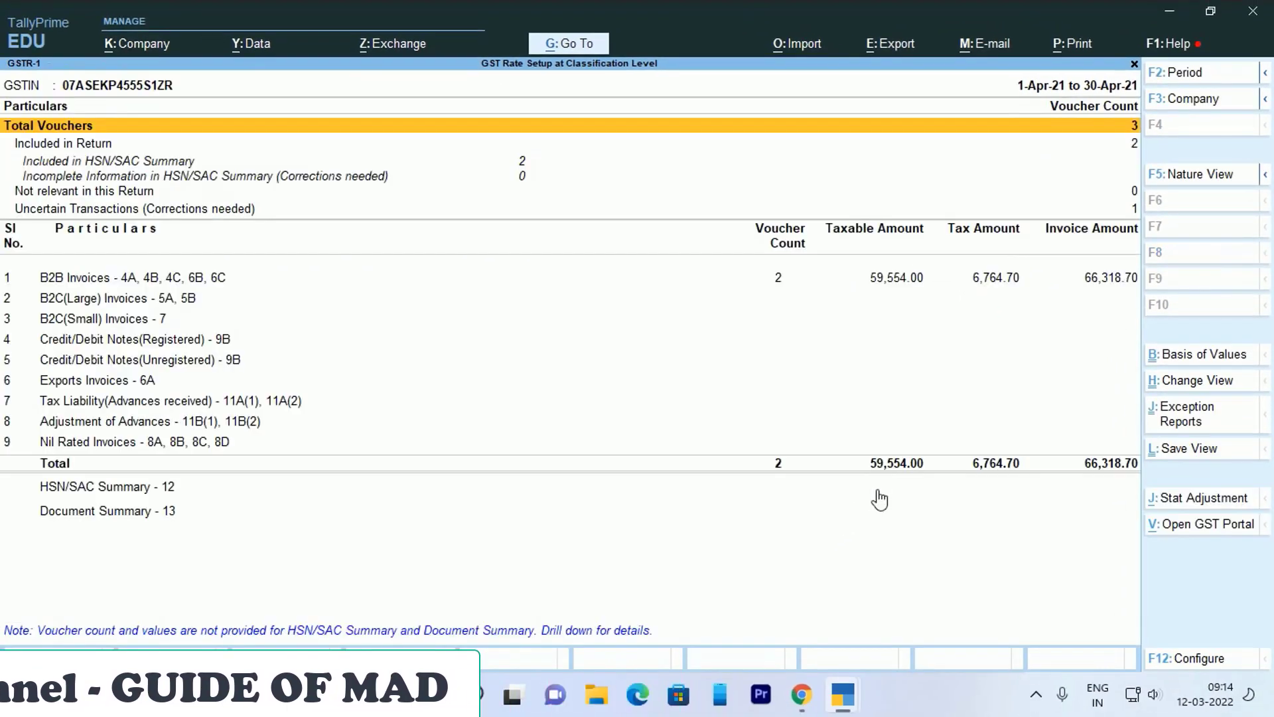
key("Down")
key("Down")
key("Down")
key("Return")
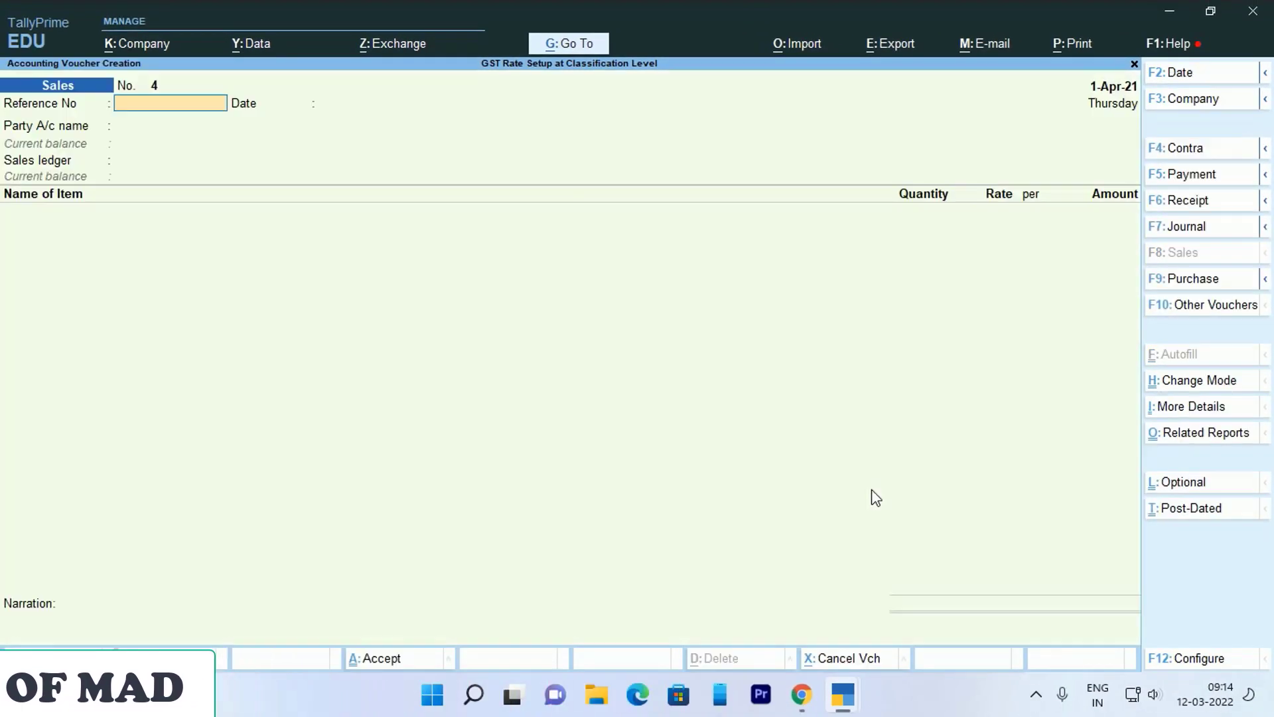
key("Escape")
key("y")
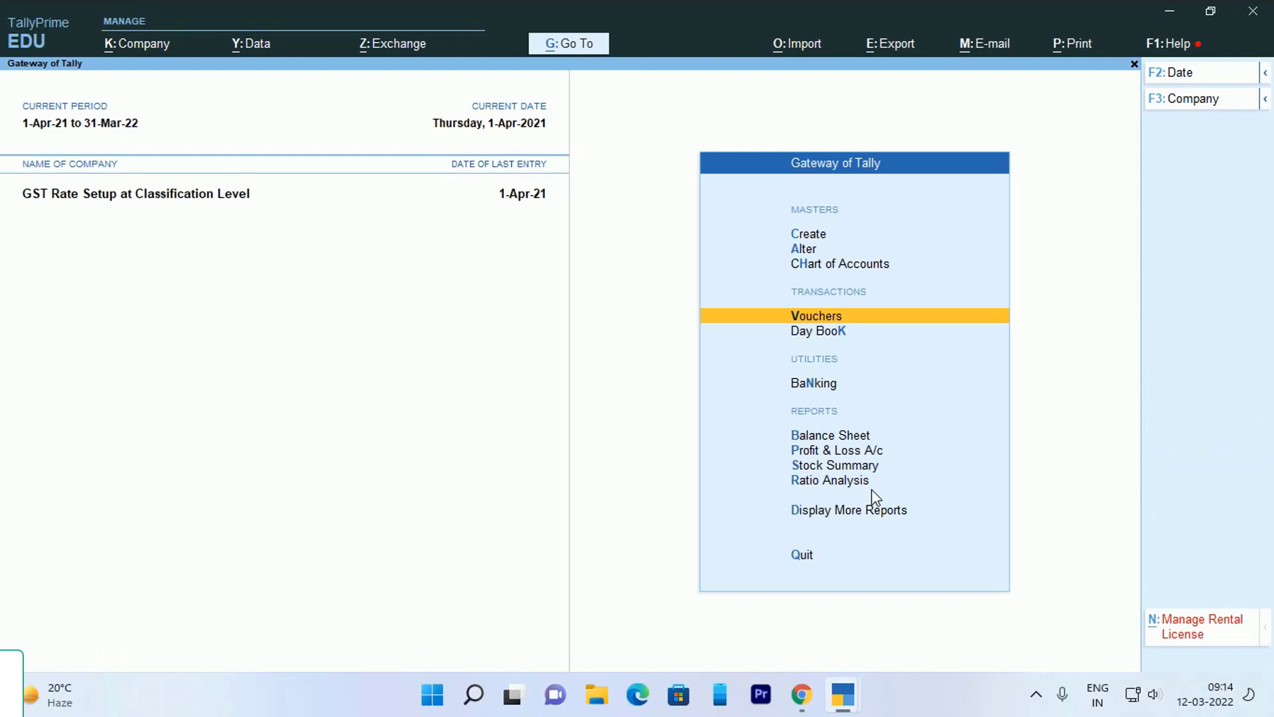